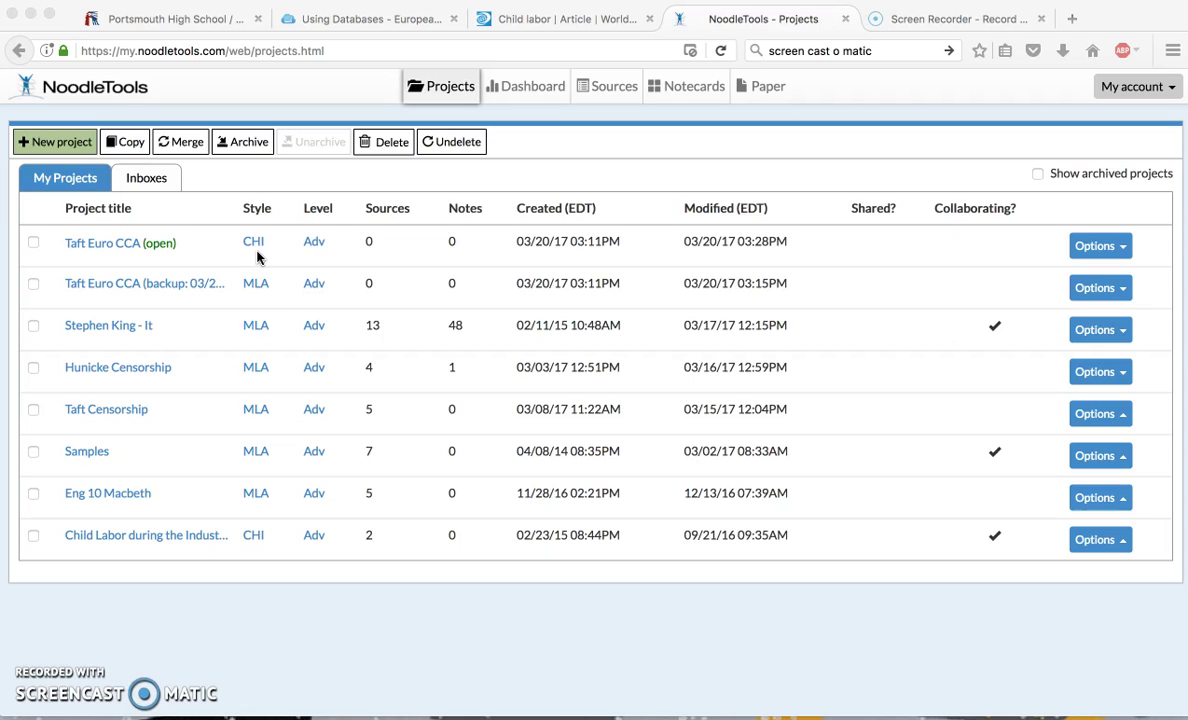
- Open the Taft Euro CCA project and display its source bibliography
{"action": "left_click", "coordinate": [125, 246]}
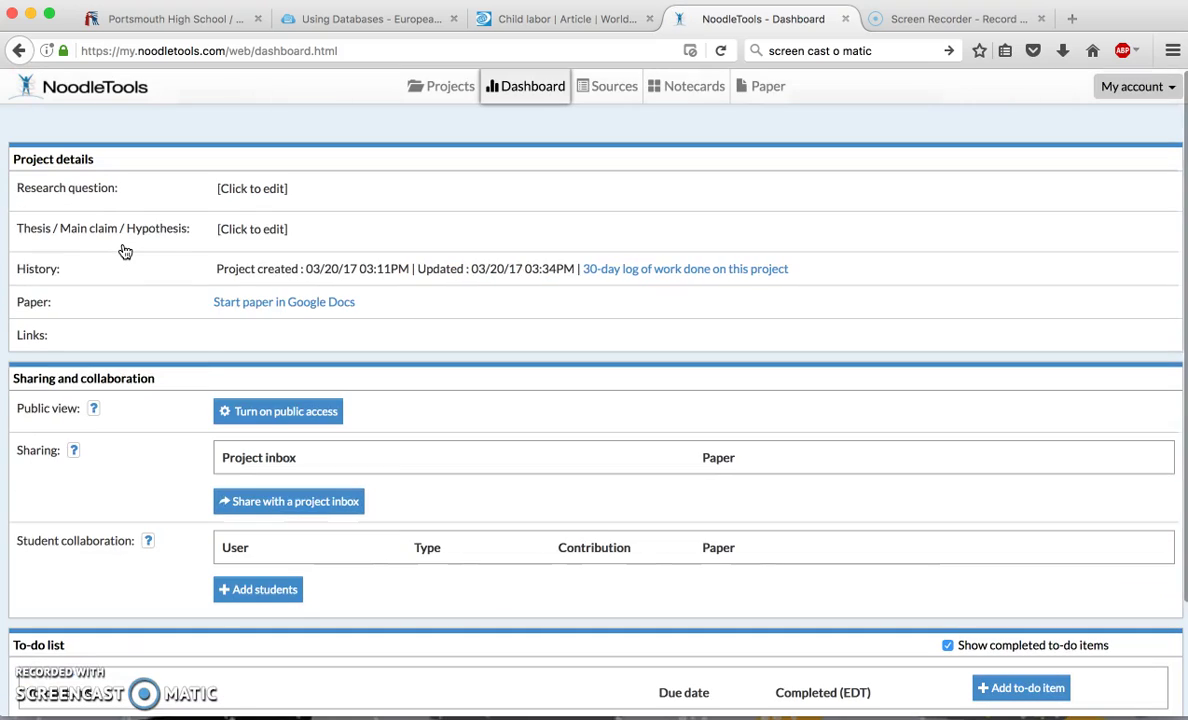
{"action": "left_click", "coordinate": [617, 92]}
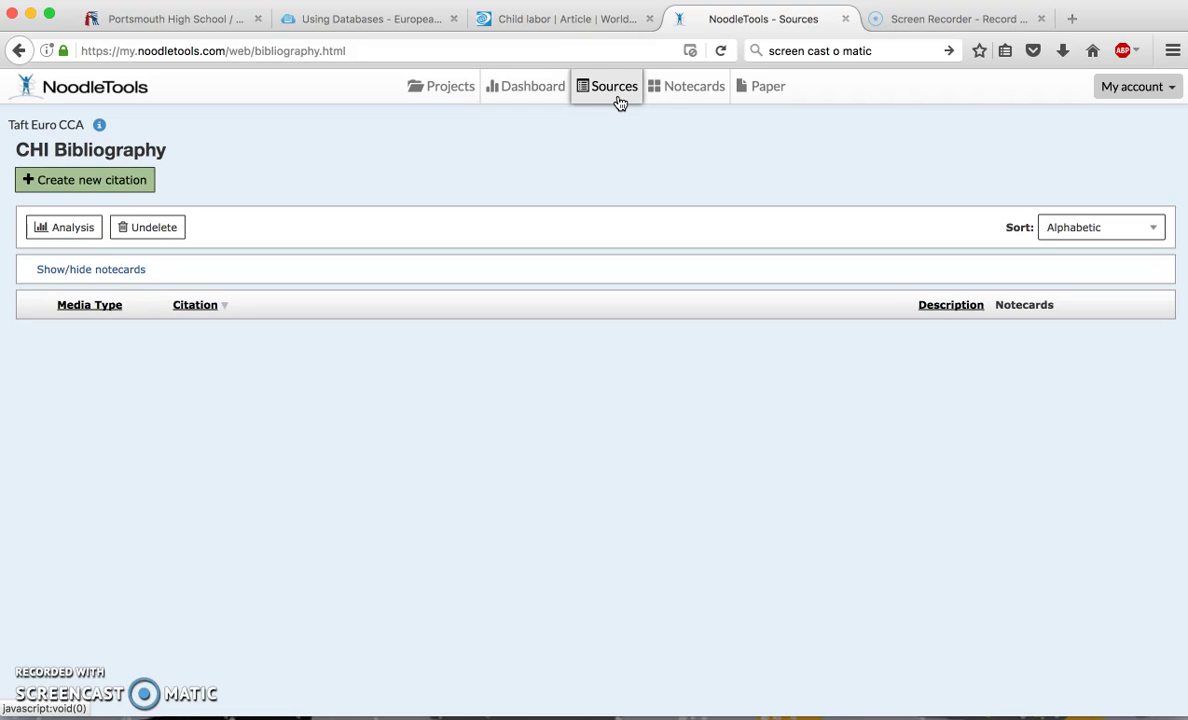
- Switch to World Book Advanced and look over the Child labor article that needs a citation
{"action": "left_click", "coordinate": [597, 26]}
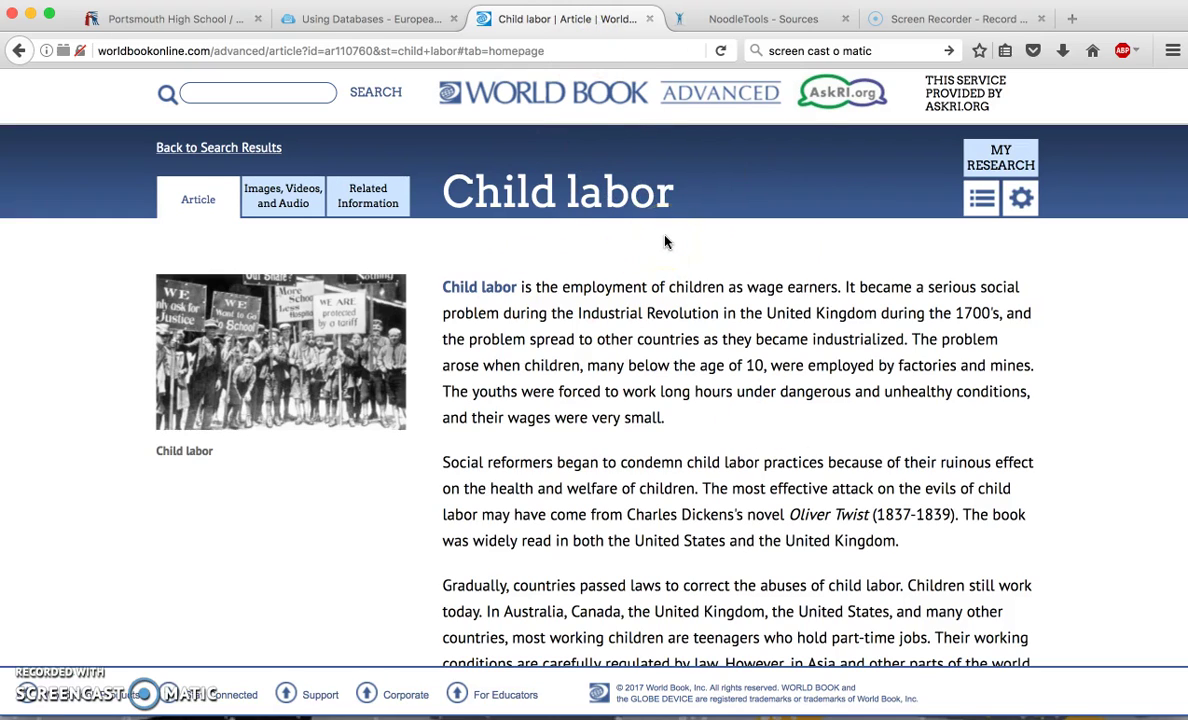
{"action": "scroll", "coordinate": [665, 241], "scroll_direction": "down", "scroll_amount": 6}
{"action": "scroll", "coordinate": [665, 241], "scroll_direction": "up", "scroll_amount": 5}
- Switch to NoodleTools and start a new citation in the project's bibliography
{"action": "left_click", "coordinate": [745, 16]}
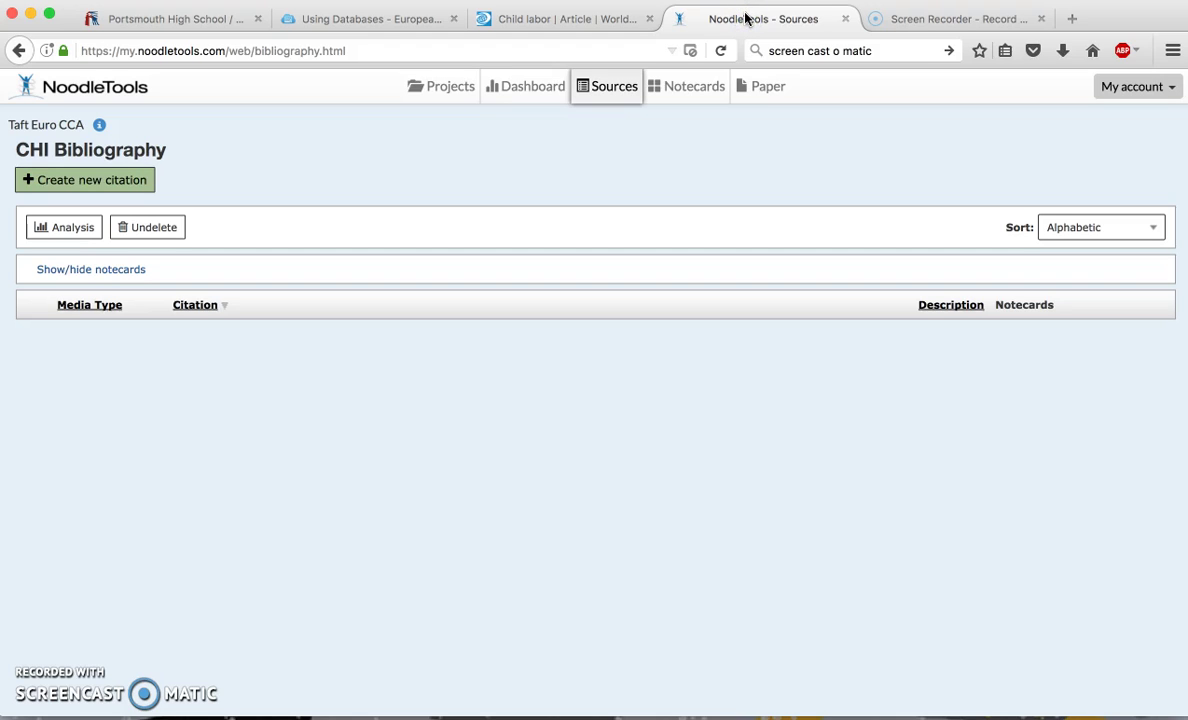
{"action": "left_click", "coordinate": [103, 185]}
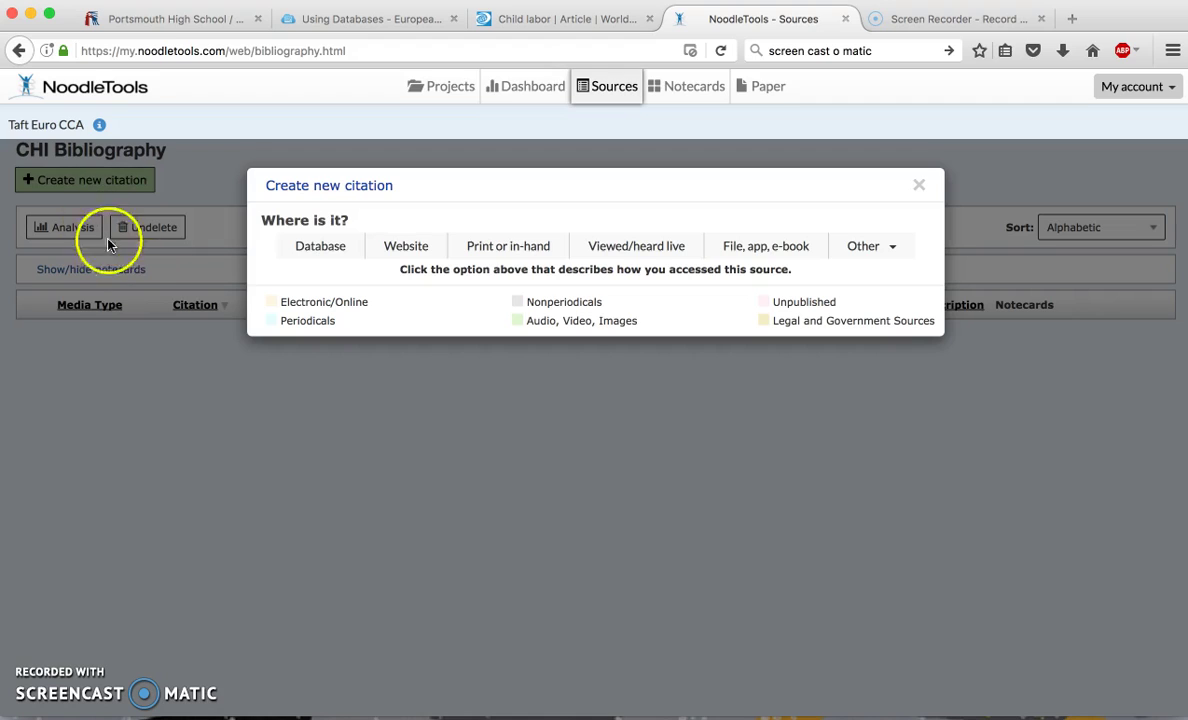
{"action": "left_click", "coordinate": [340, 262]}
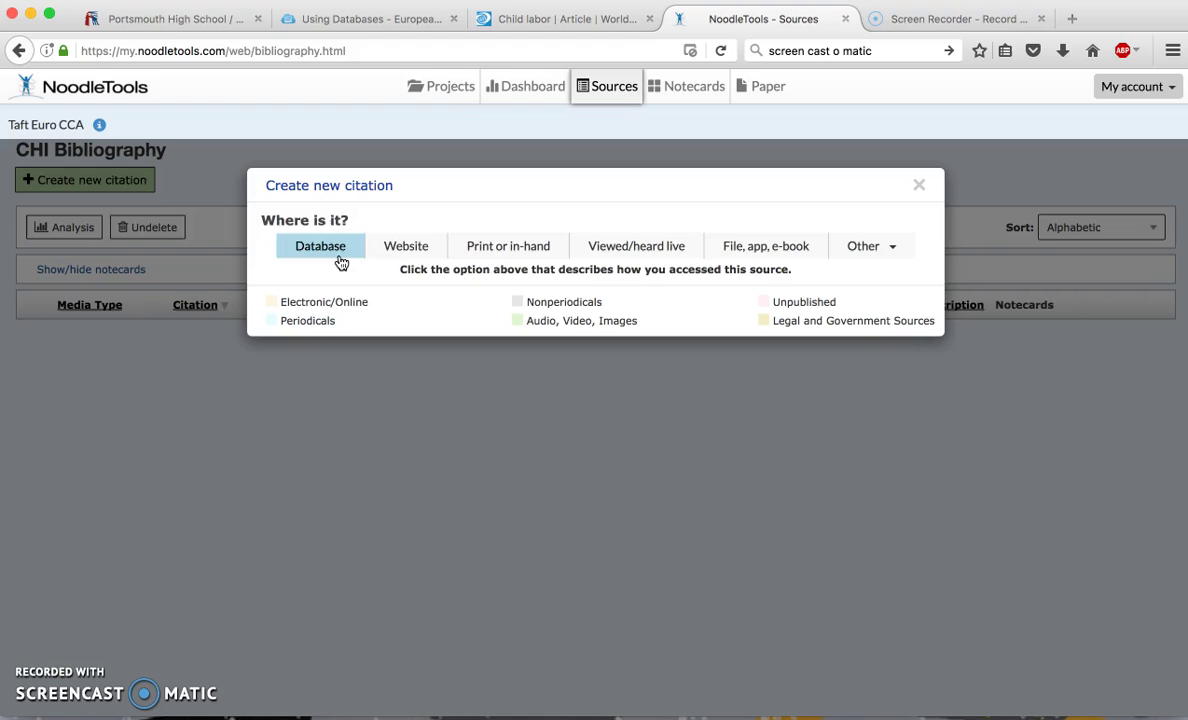
{"action": "left_click", "coordinate": [405, 260]}
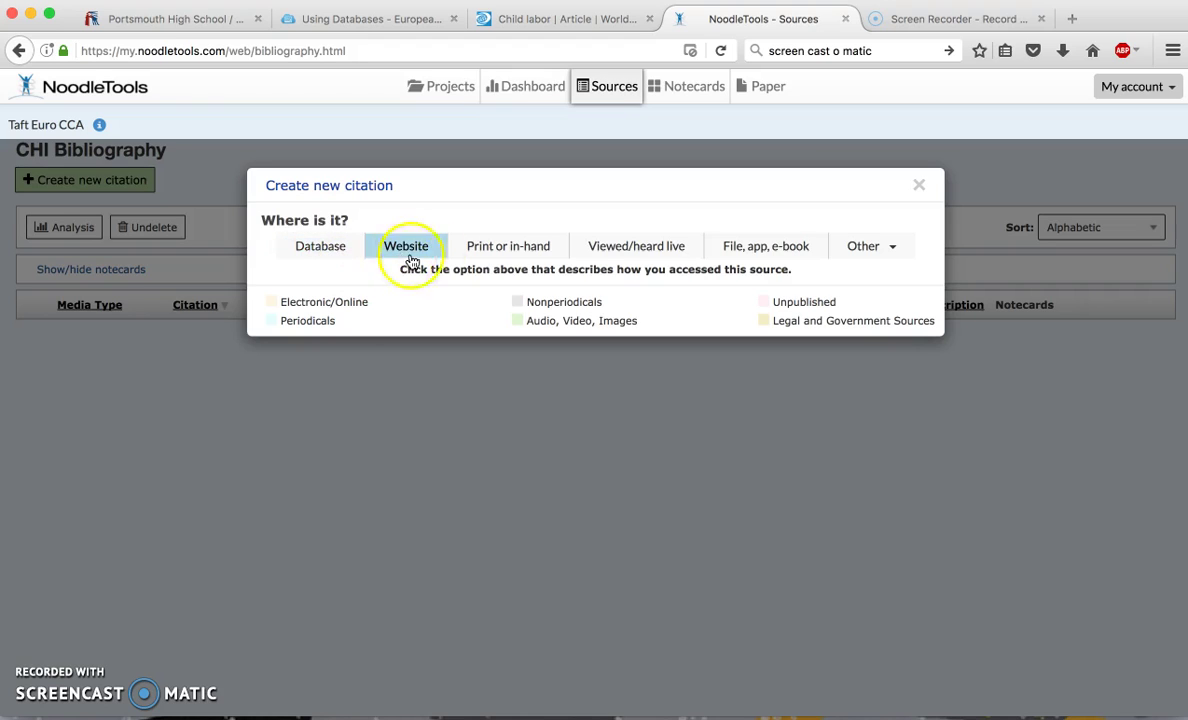
{"action": "left_click", "coordinate": [521, 259]}
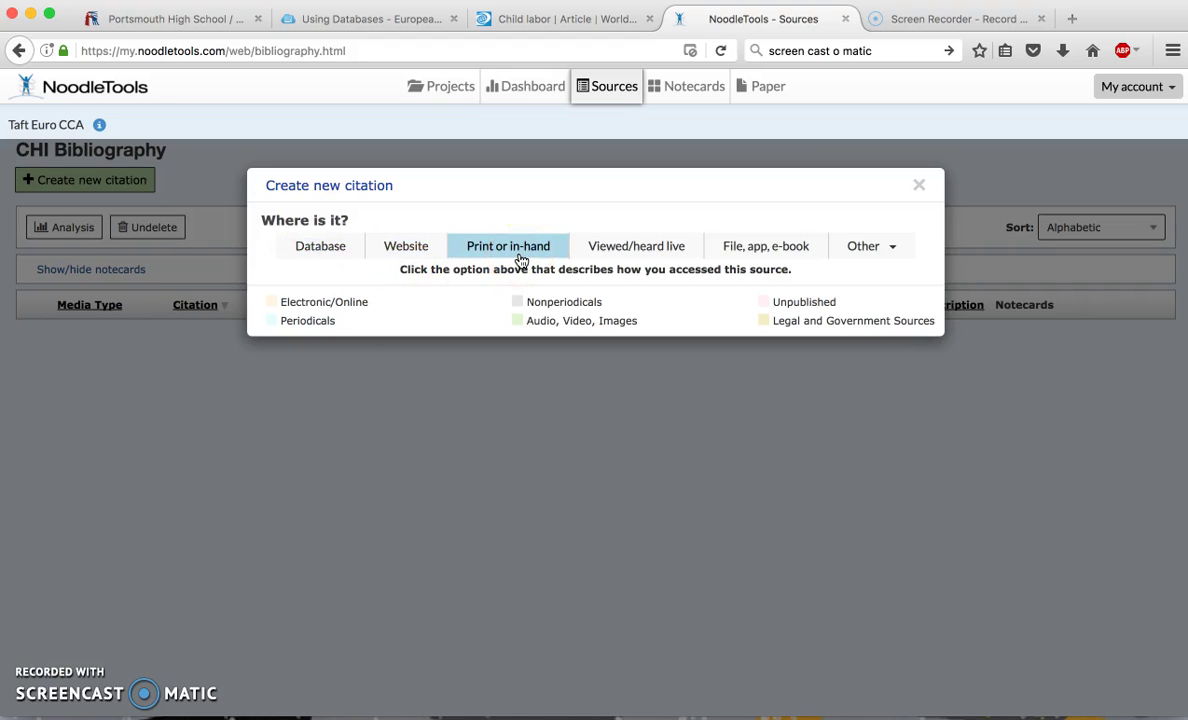
{"action": "left_click", "coordinate": [640, 250]}
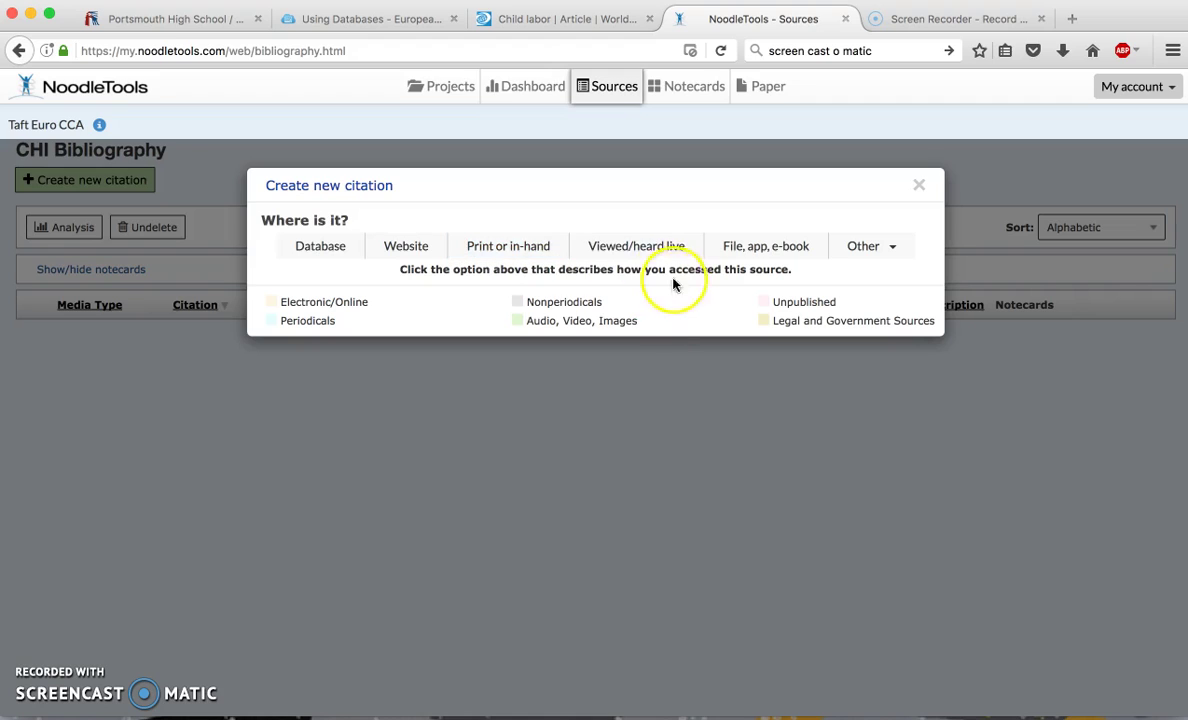
{"action": "left_click", "coordinate": [763, 257]}
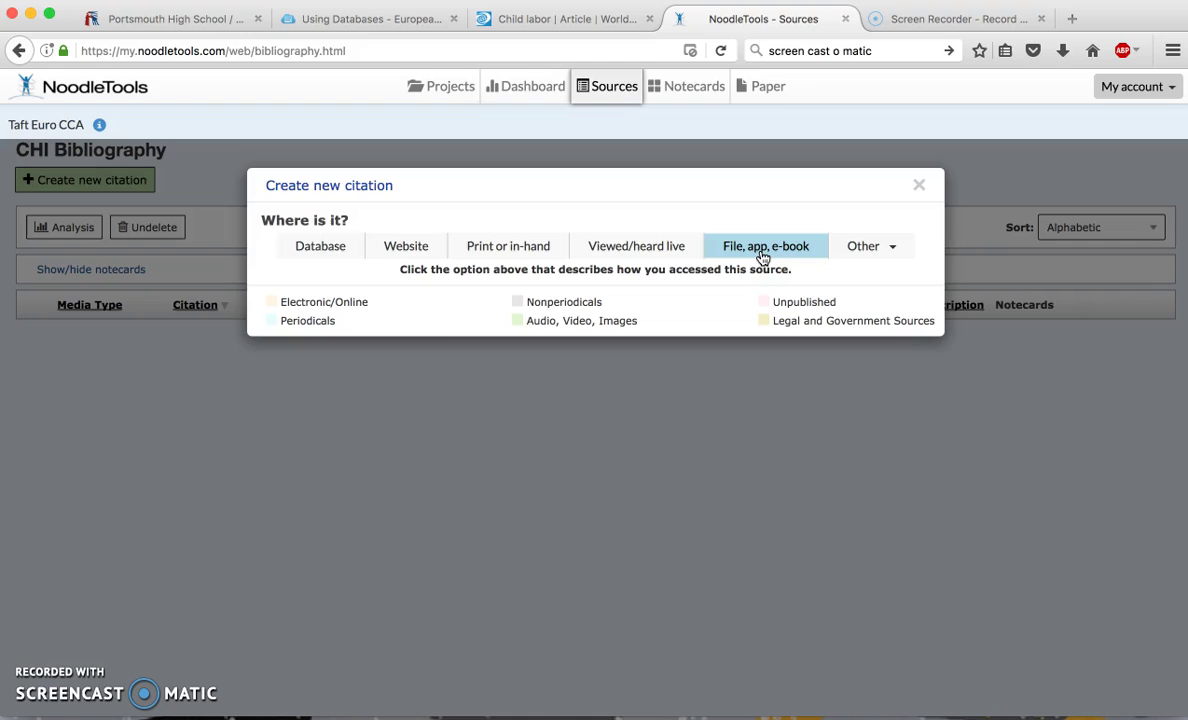
{"action": "left_click", "coordinate": [762, 252]}
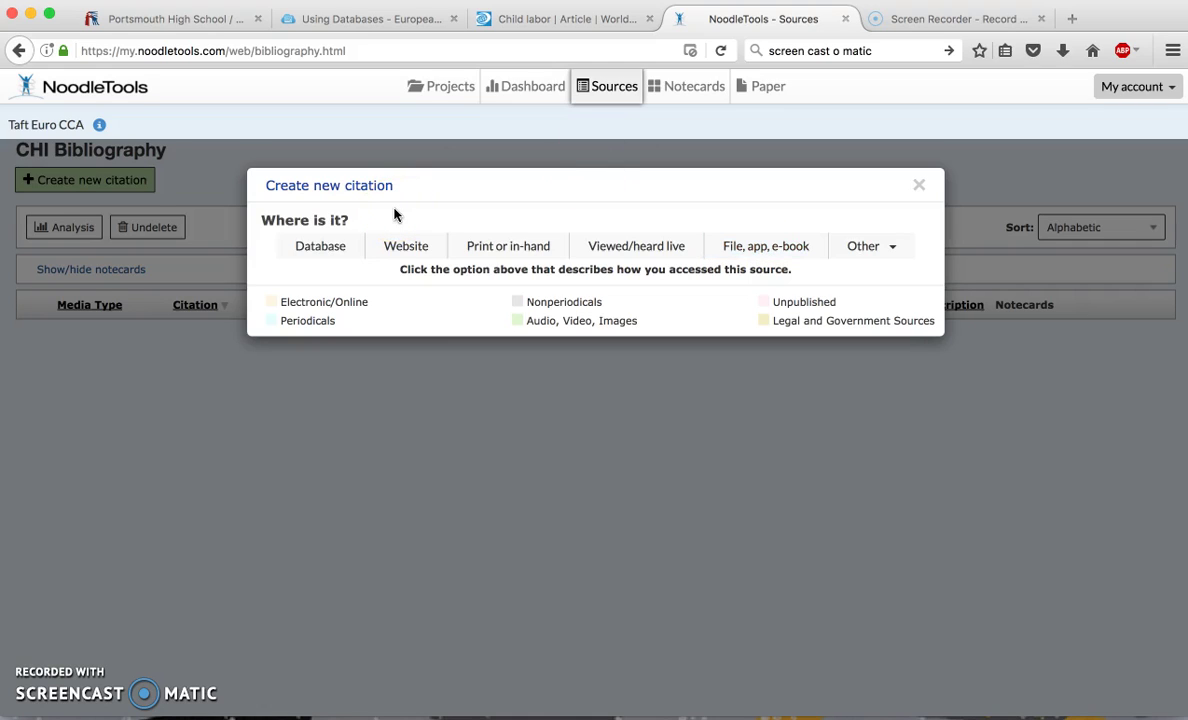
{"action": "left_click", "coordinate": [318, 246]}
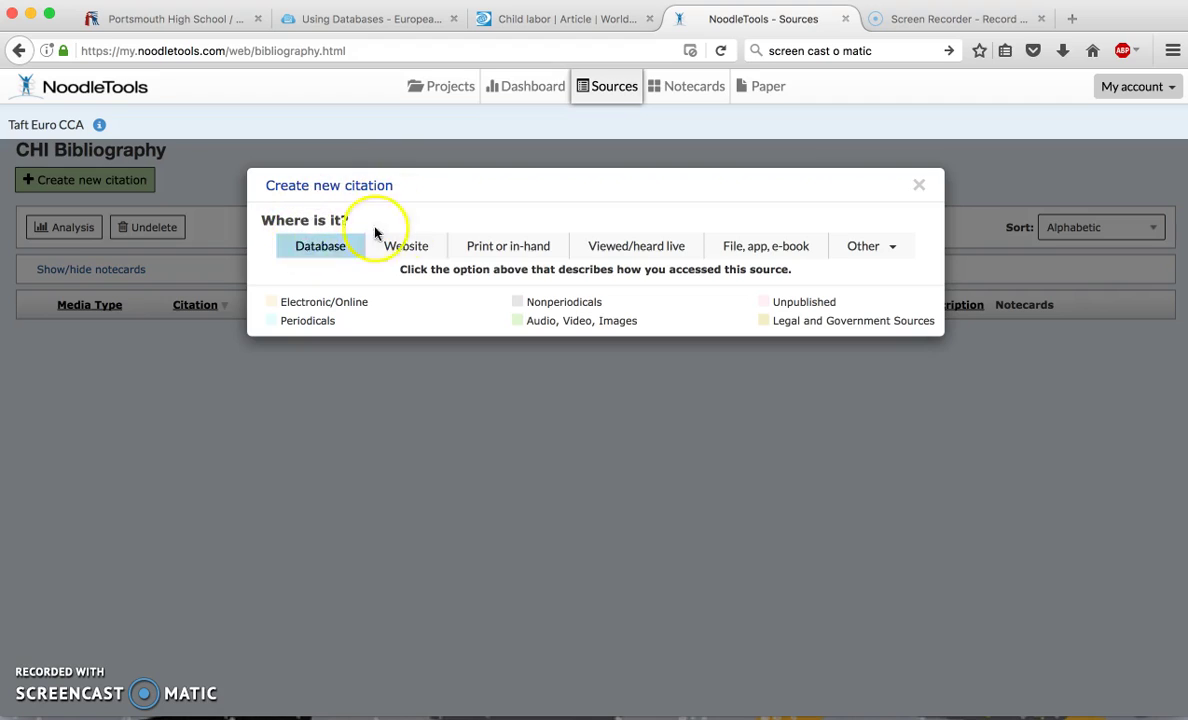
{"action": "left_click", "coordinate": [405, 246]}
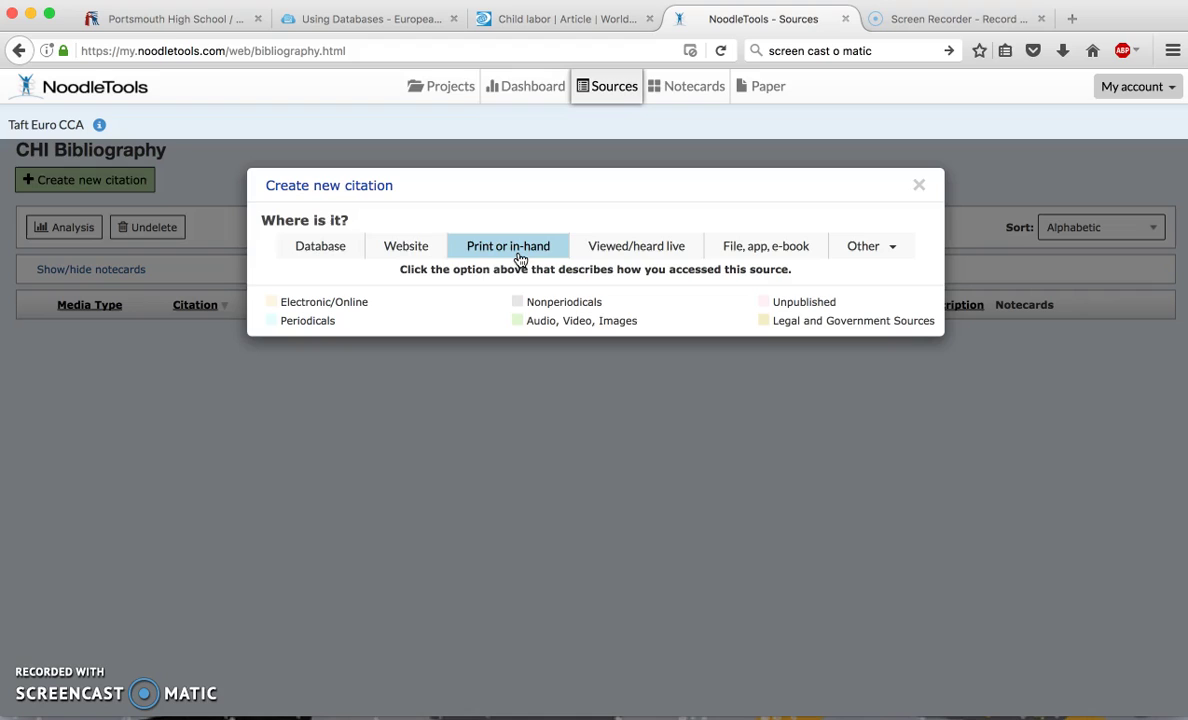
- Specify that the new citation is for a Reference Source accessed through a Database
{"action": "left_click", "coordinate": [333, 257]}
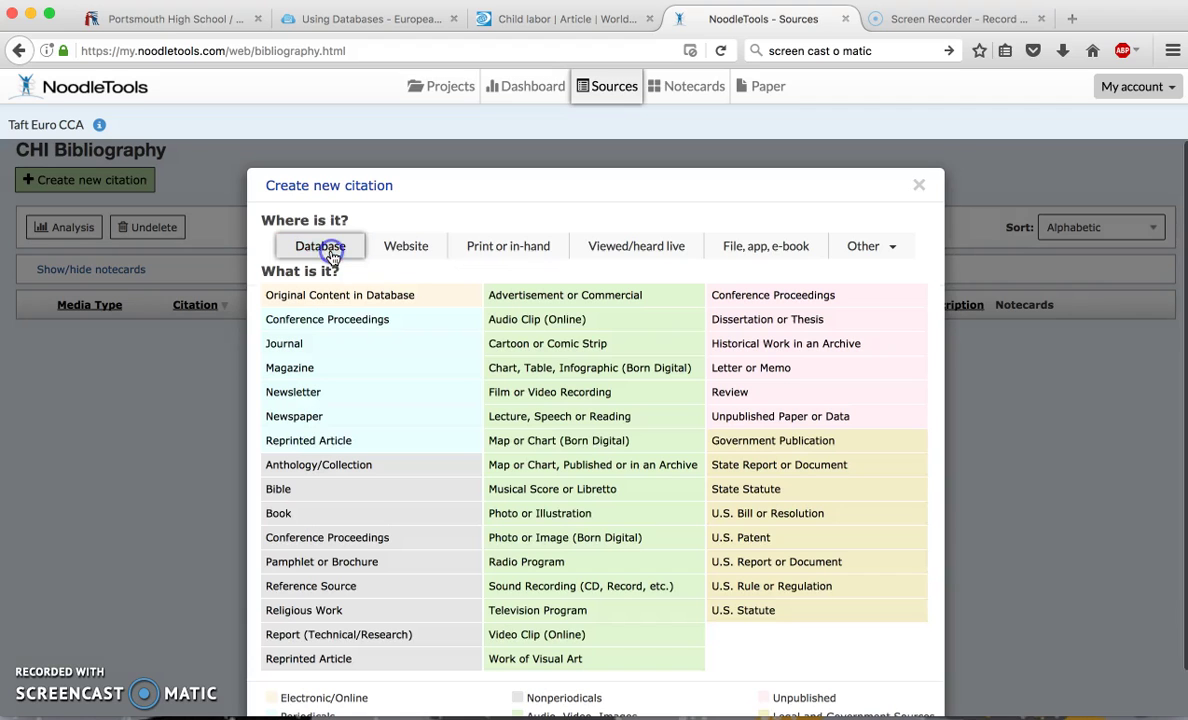
{"action": "scroll", "coordinate": [545, 425], "scroll_direction": "down", "scroll_amount": 2}
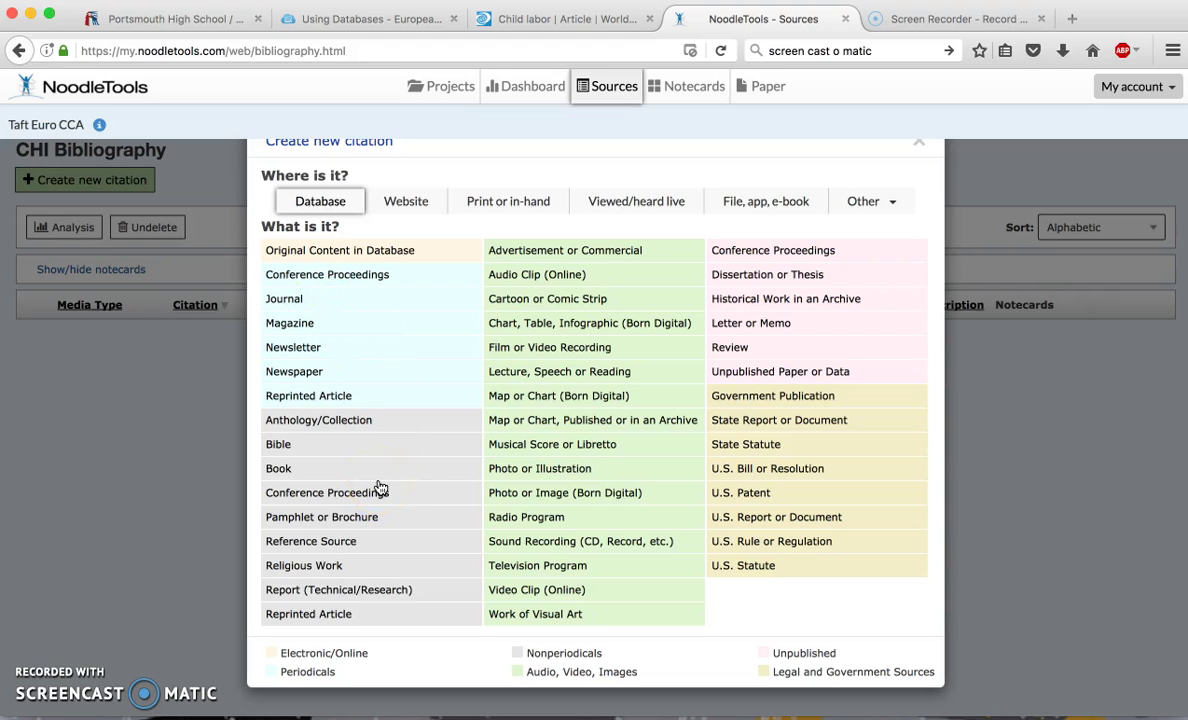
{"action": "left_click", "coordinate": [352, 548]}
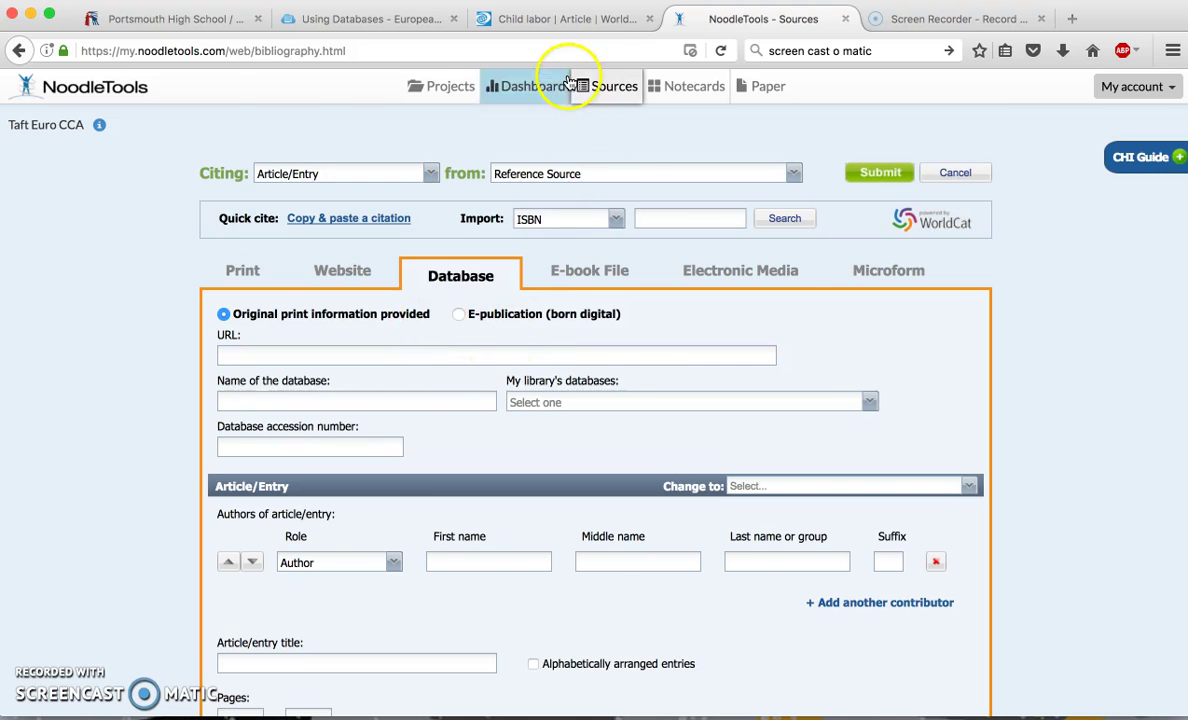
- Check the World Book article's publication form, and set the NoodleTools citation to E-publication (born digital)
{"action": "left_click", "coordinate": [597, 18]}
{"action": "scroll", "coordinate": [611, 266], "scroll_direction": "up", "scroll_amount": 2}
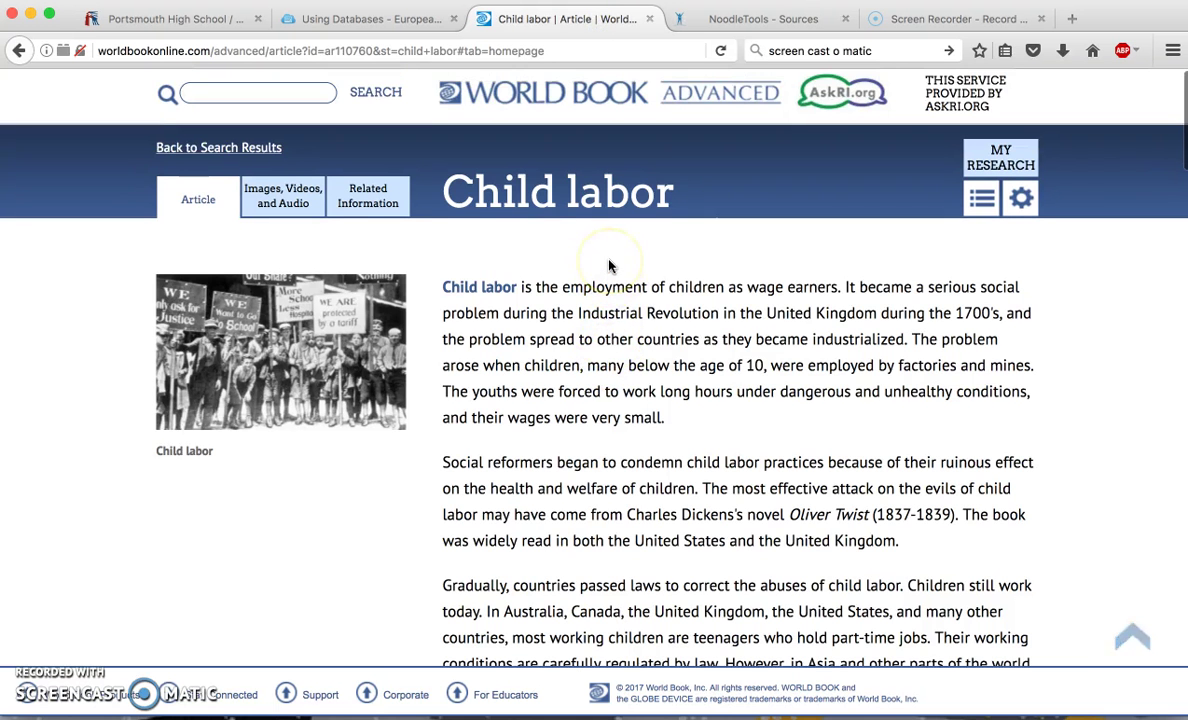
{"action": "scroll", "coordinate": [611, 266], "scroll_direction": "down", "scroll_amount": 2}
{"action": "scroll", "coordinate": [611, 266], "scroll_direction": "up", "scroll_amount": 2}
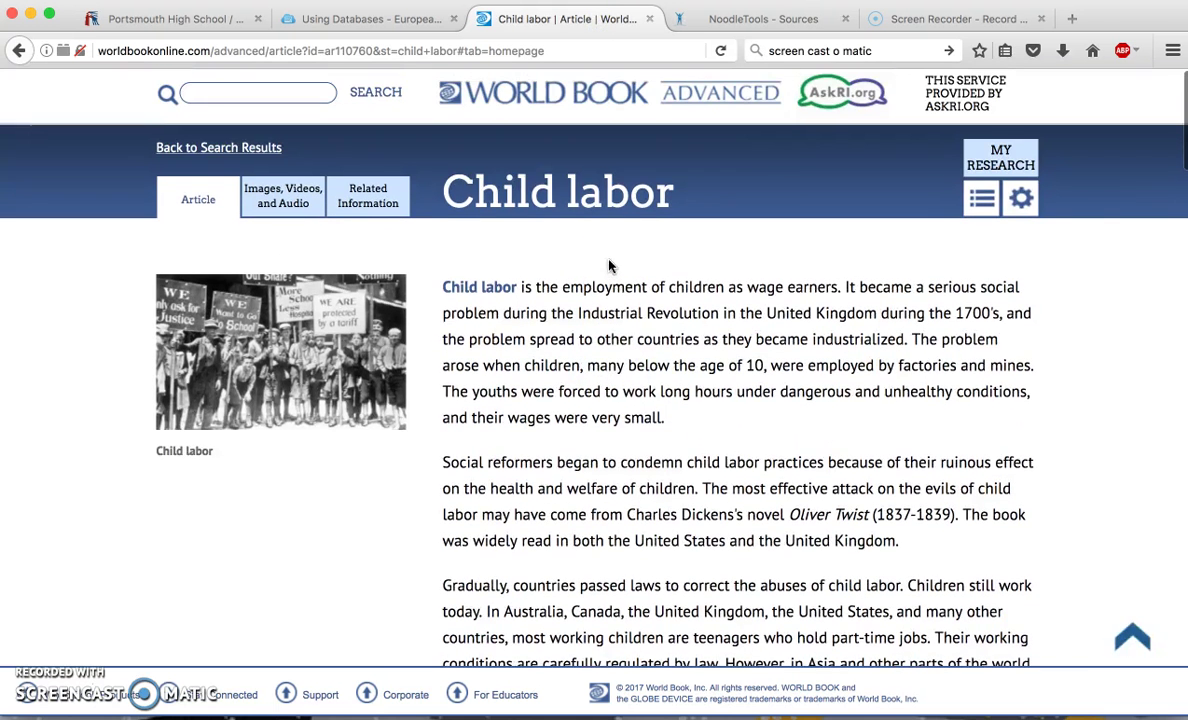
{"action": "left_click", "coordinate": [768, 17]}
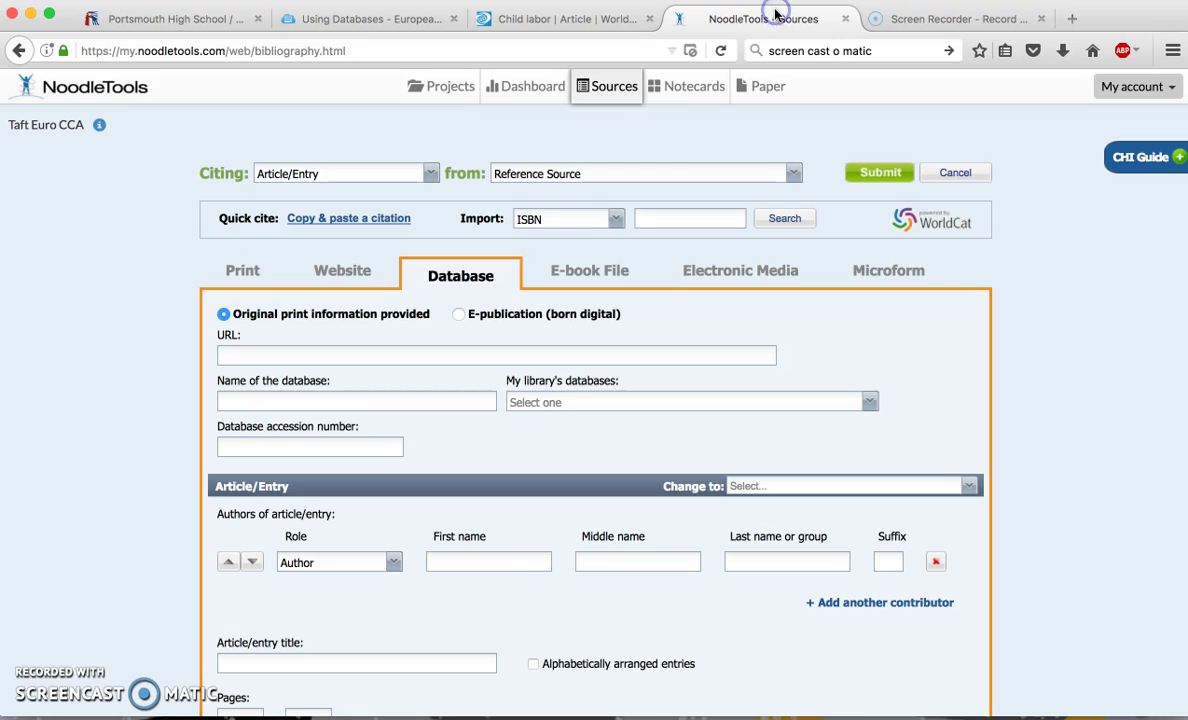
{"action": "left_click", "coordinate": [457, 315]}
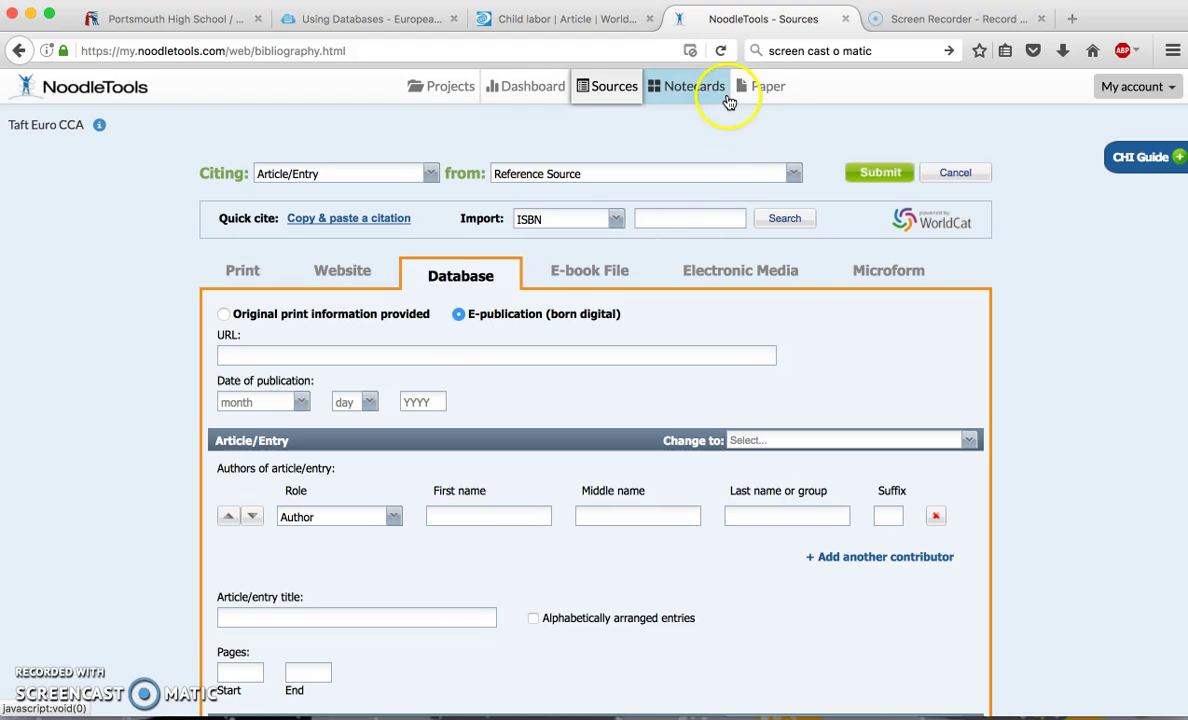
- Switch to World Book and copy the stable article URL from the Harvard citation at the end of the Child labor article
{"action": "left_click", "coordinate": [605, 20]}
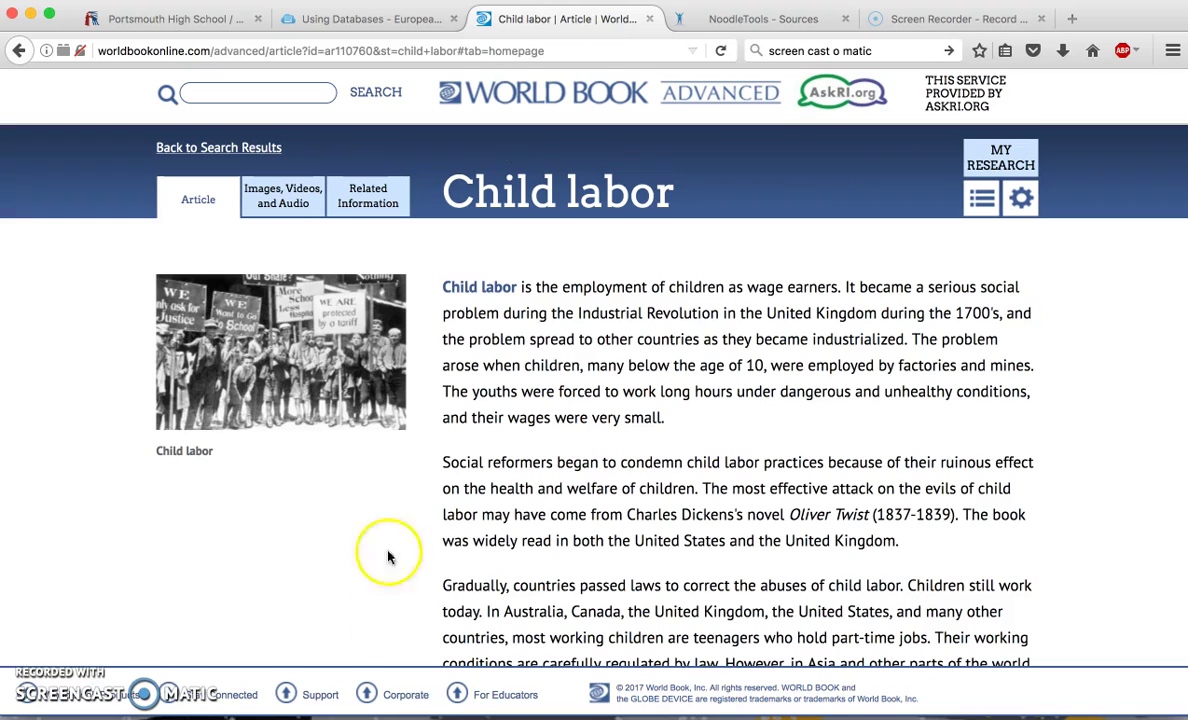
{"action": "left_click", "coordinate": [557, 52]}
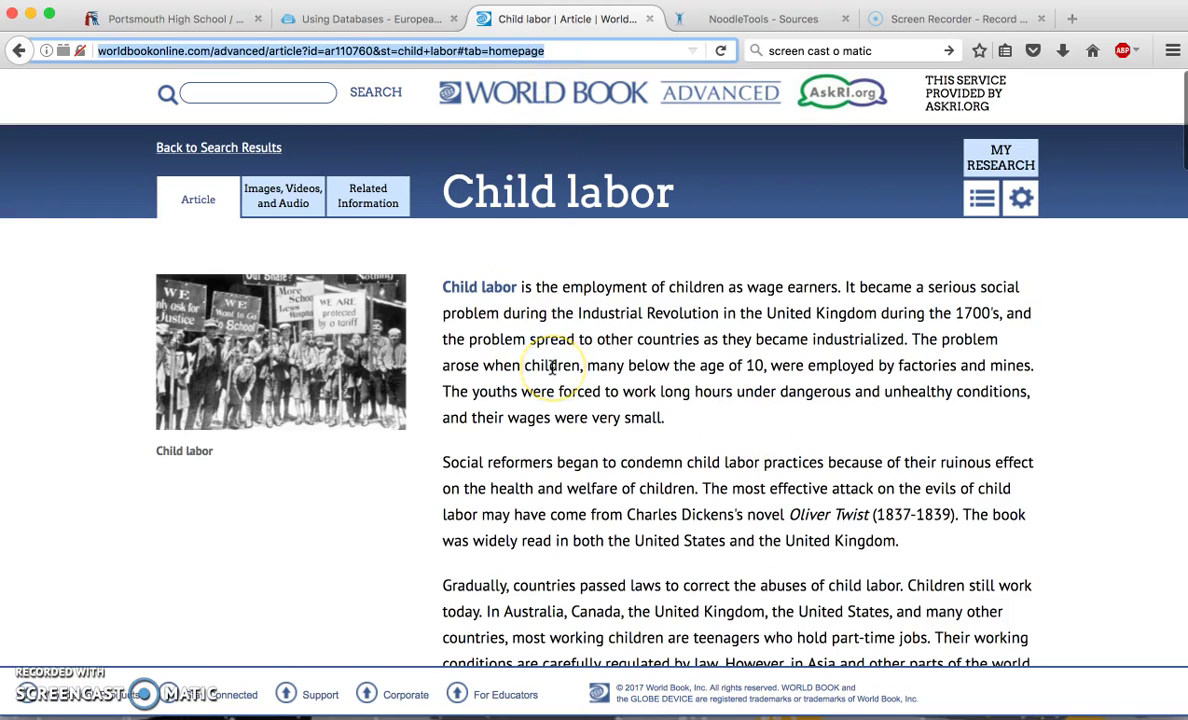
{"action": "scroll", "coordinate": [551, 370], "scroll_direction": "down", "scroll_amount": 5}
{"action": "scroll", "coordinate": [551, 370], "scroll_direction": "down", "scroll_amount": 10}
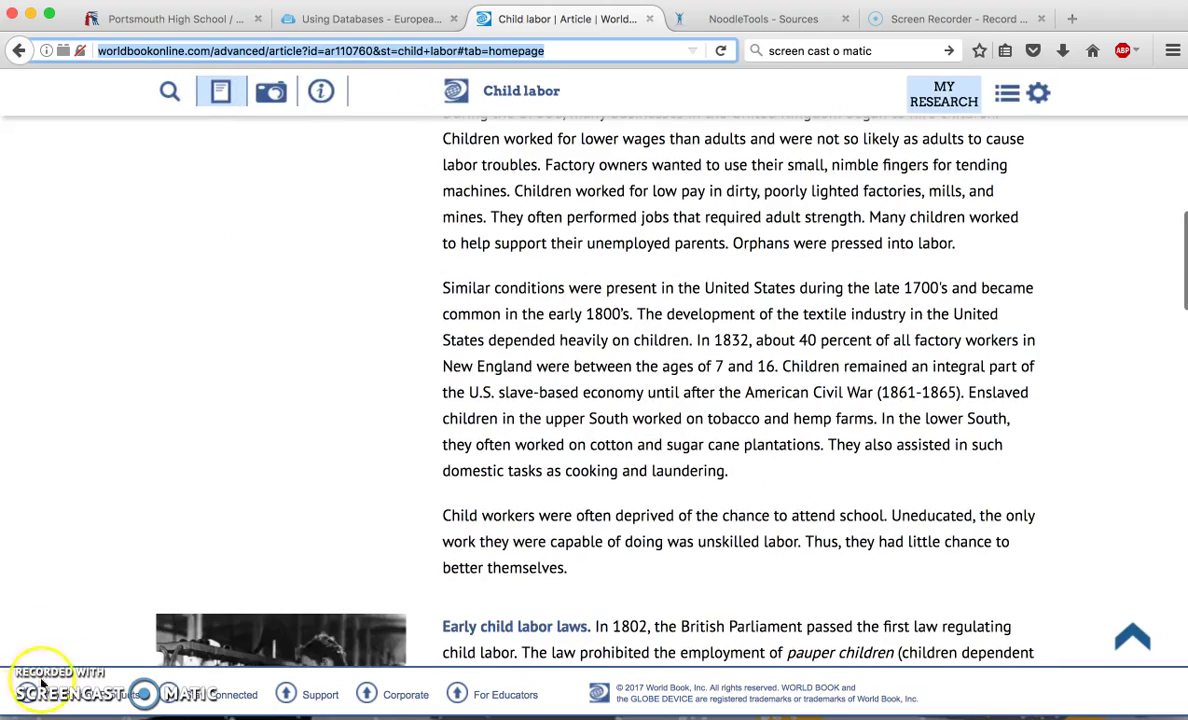
{"action": "left_click", "coordinate": [42, 656]}
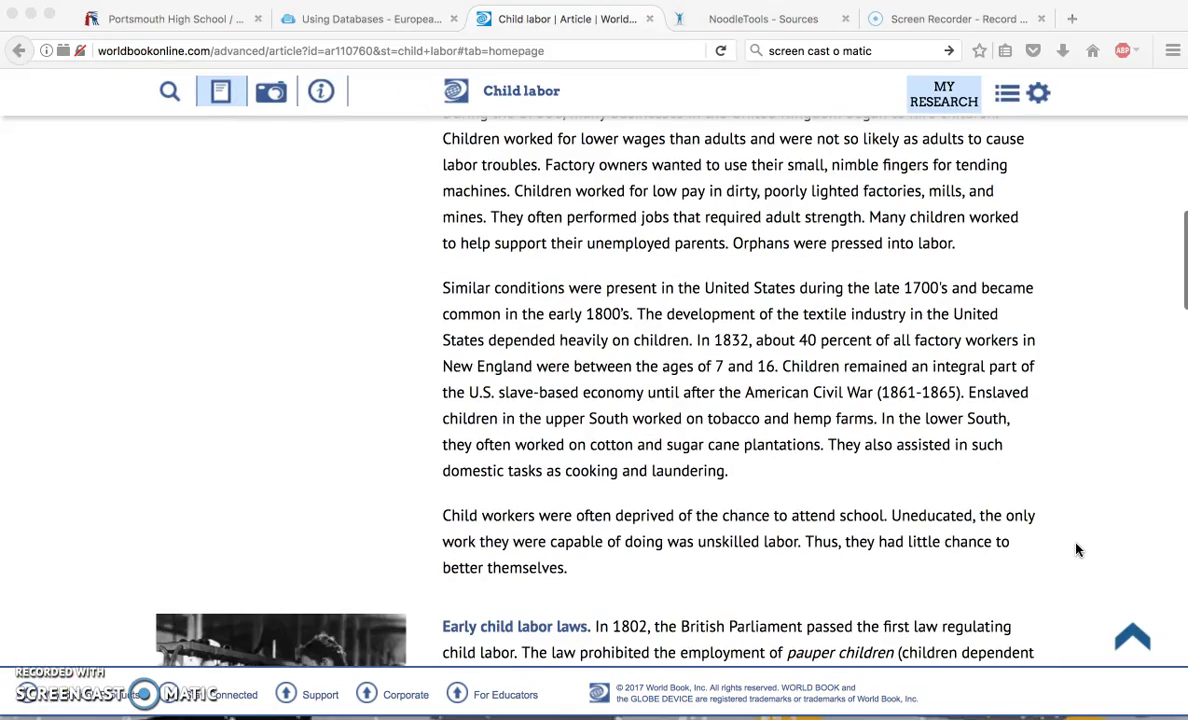
{"action": "scroll", "coordinate": [1074, 552], "scroll_direction": "down", "scroll_amount": 15}
{"action": "scroll", "coordinate": [1076, 549], "scroll_direction": "down", "scroll_amount": 20}
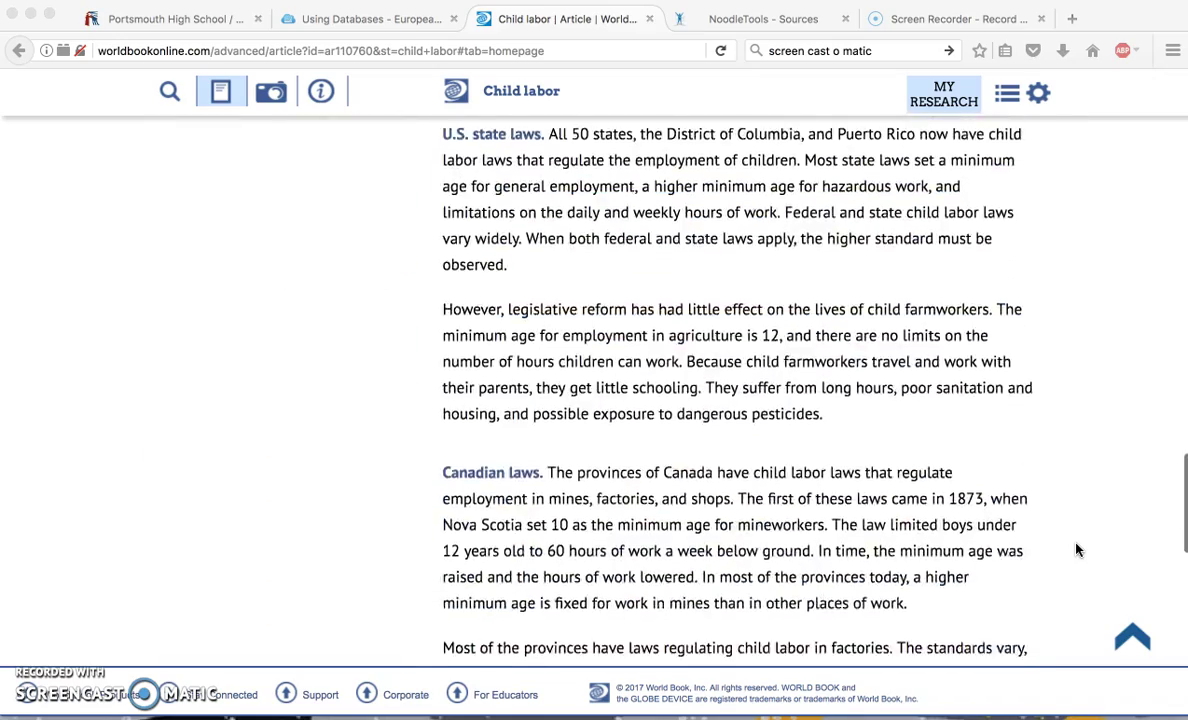
{"action": "scroll", "coordinate": [1076, 549], "scroll_direction": "down", "scroll_amount": 1}
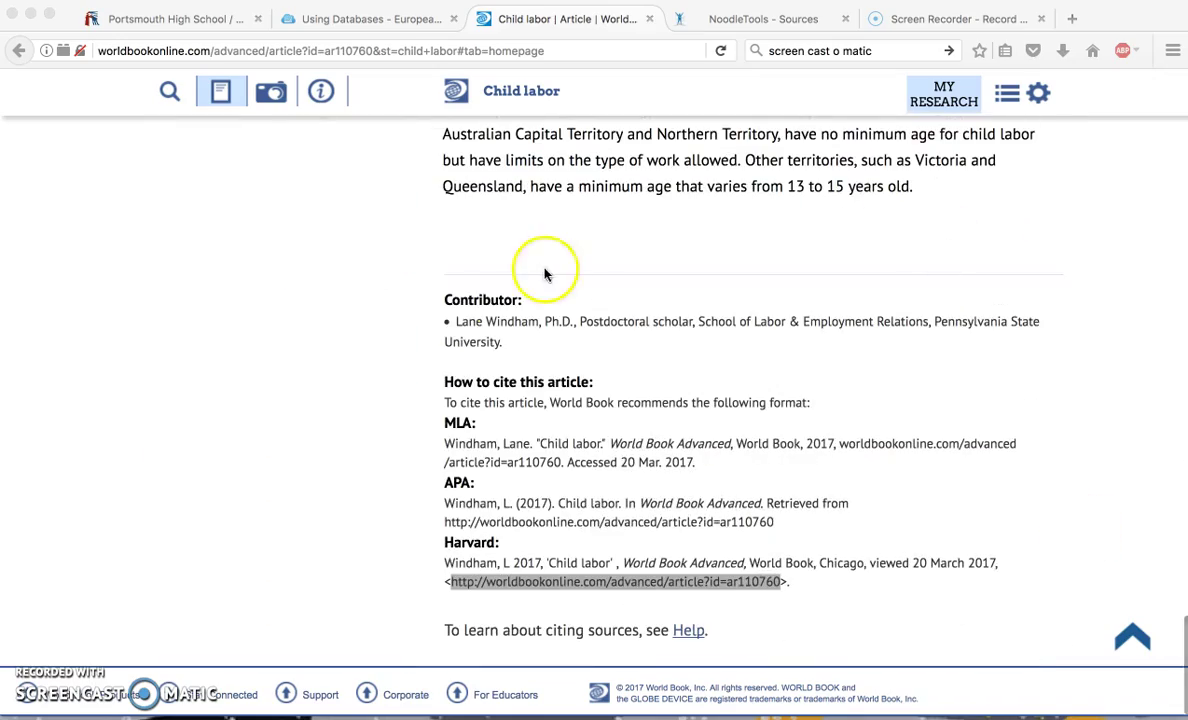
{"action": "left_click", "coordinate": [749, 446]}
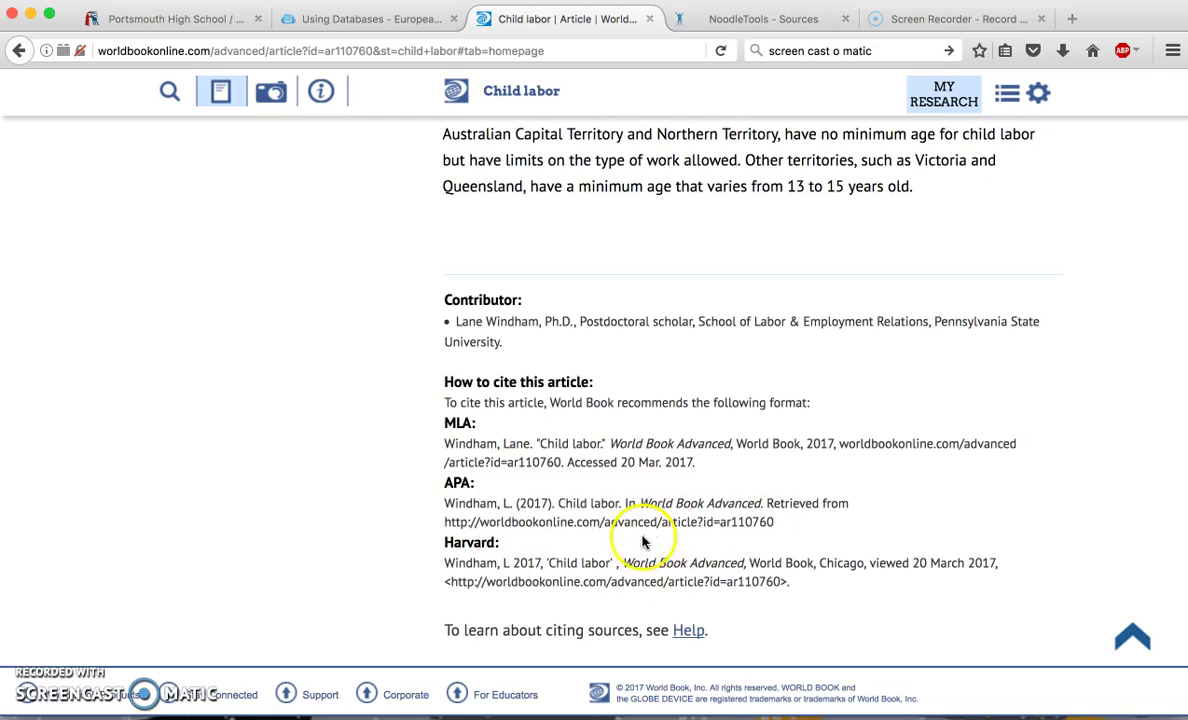
{"action": "left_click_drag", "start_coordinate": [452, 584], "coordinate": [780, 583]}
{"action": "key", "text": "super+c"}
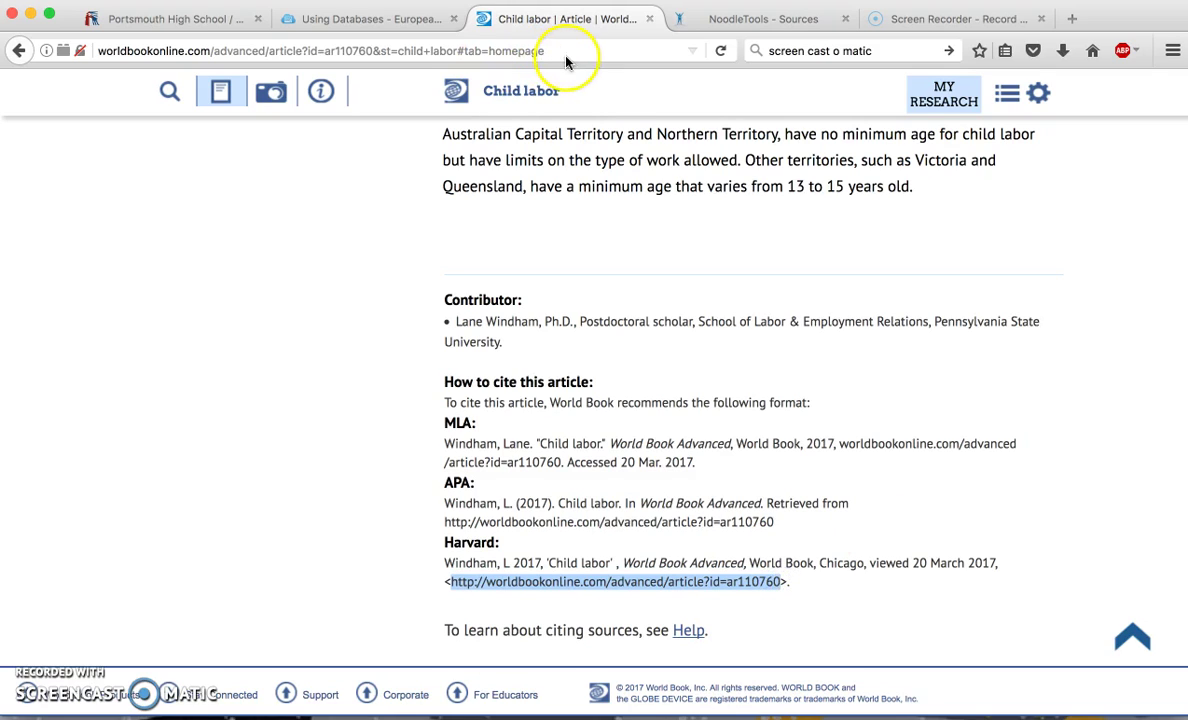
{"action": "left_click", "coordinate": [742, 24]}
{"action": "left_click", "coordinate": [425, 350]}
{"action": "key", "text": "super+v"}
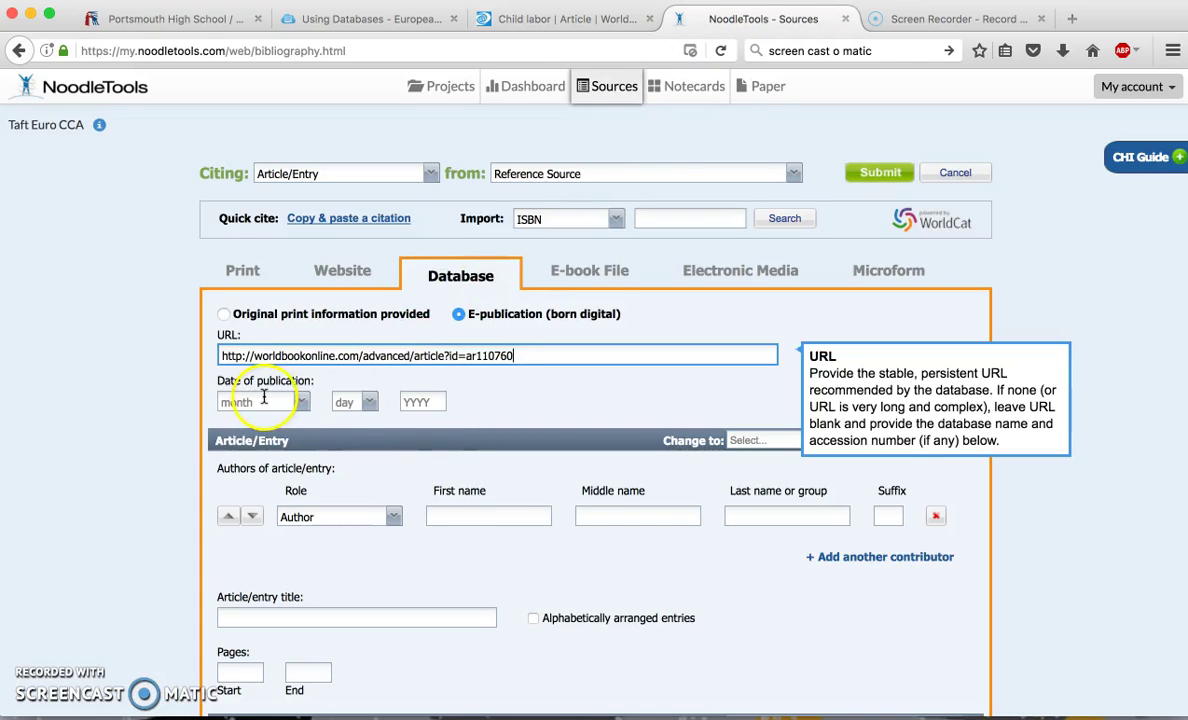
- Check the publication date in World Book's recommended citations and set the NoodleTools citation's publication year to 2017
{"action": "left_click", "coordinate": [437, 405]}
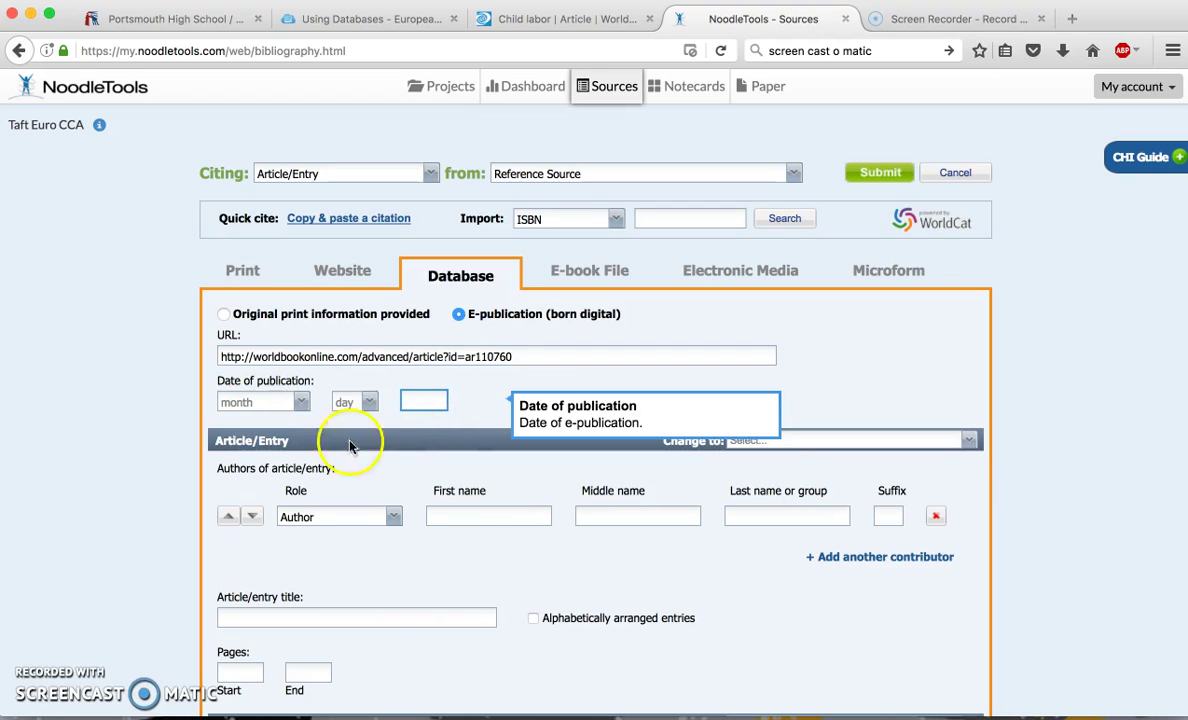
{"action": "left_click", "coordinate": [614, 22]}
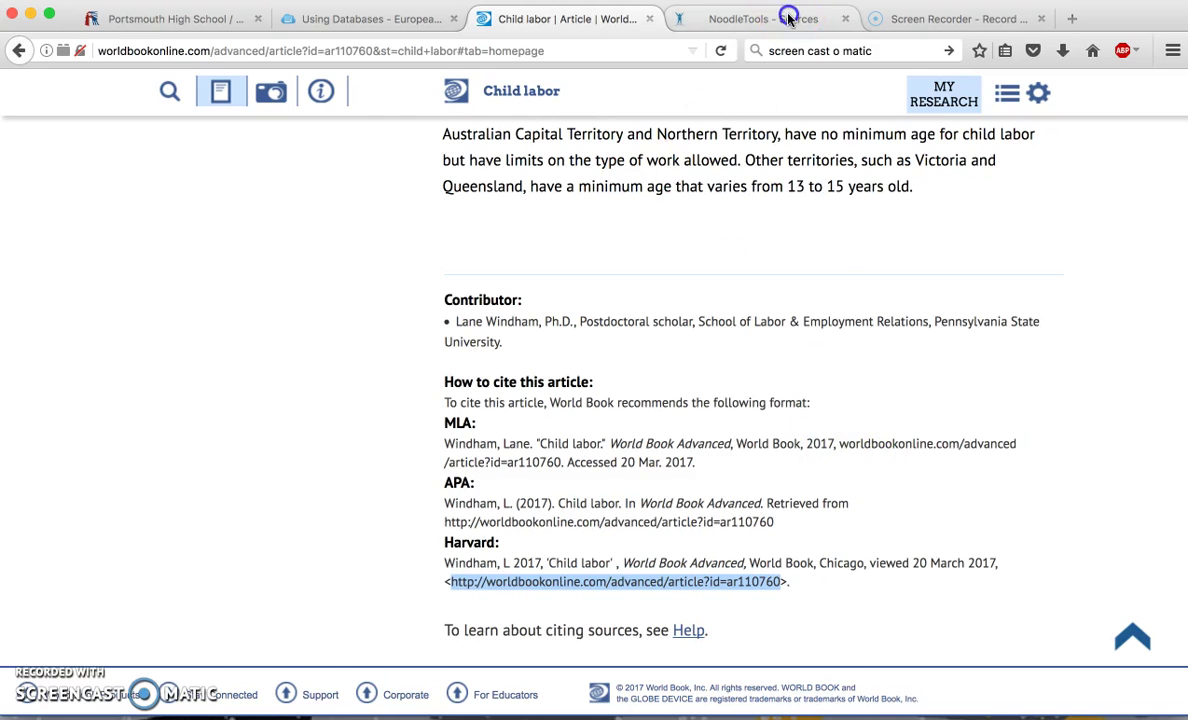
{"action": "left_click", "coordinate": [735, 18]}
{"action": "left_click", "coordinate": [421, 398]}
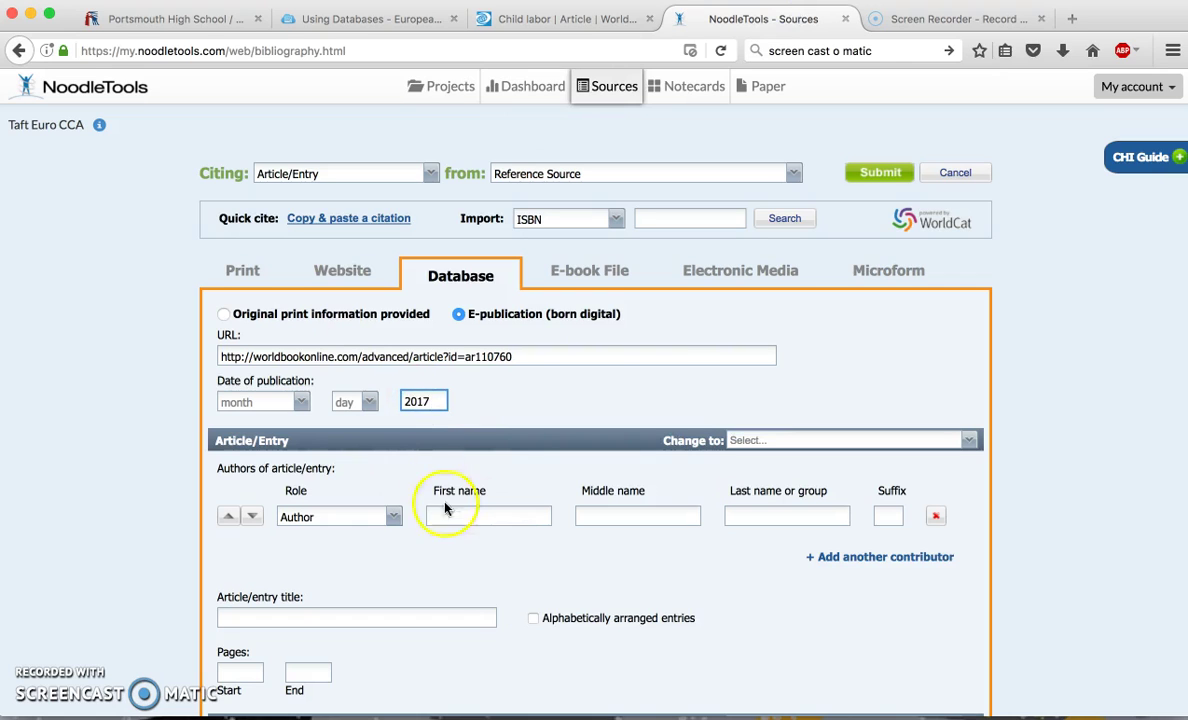
- Find the contributor credited at the end of World Book's Child labor article and enter their first and last name as the NoodleTools article author
{"action": "scroll", "coordinate": [544, 607], "scroll_direction": "down", "scroll_amount": 3}
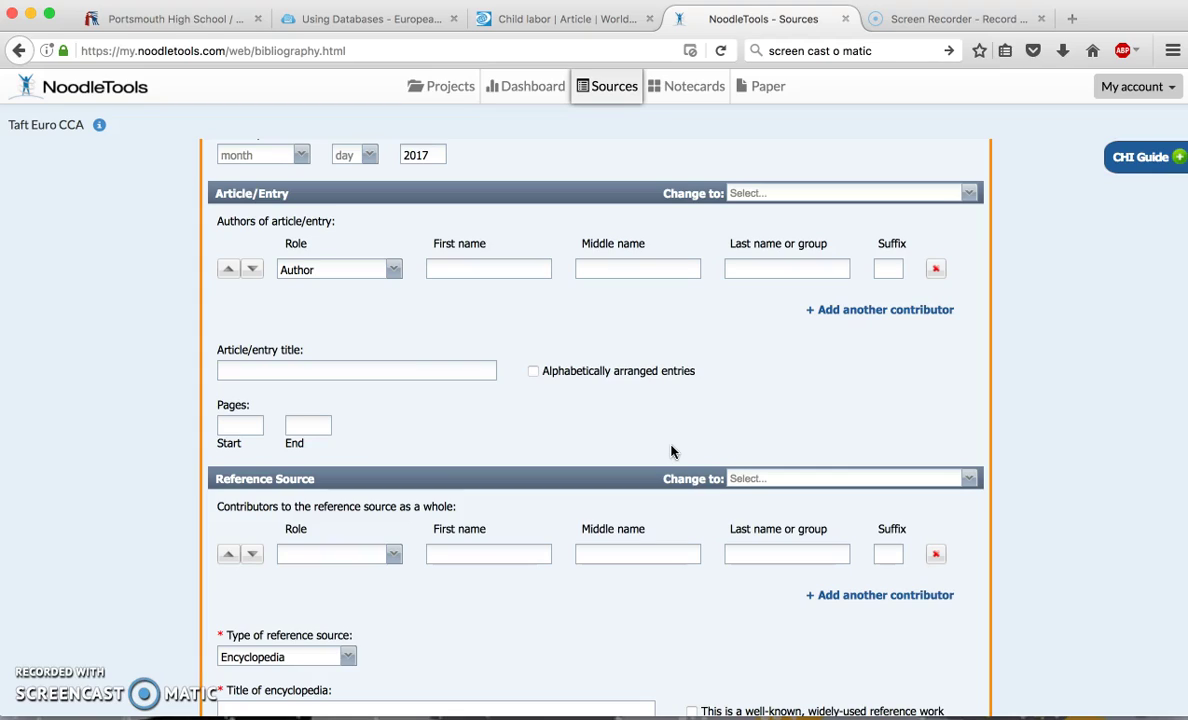
{"action": "left_click", "coordinate": [530, 18]}
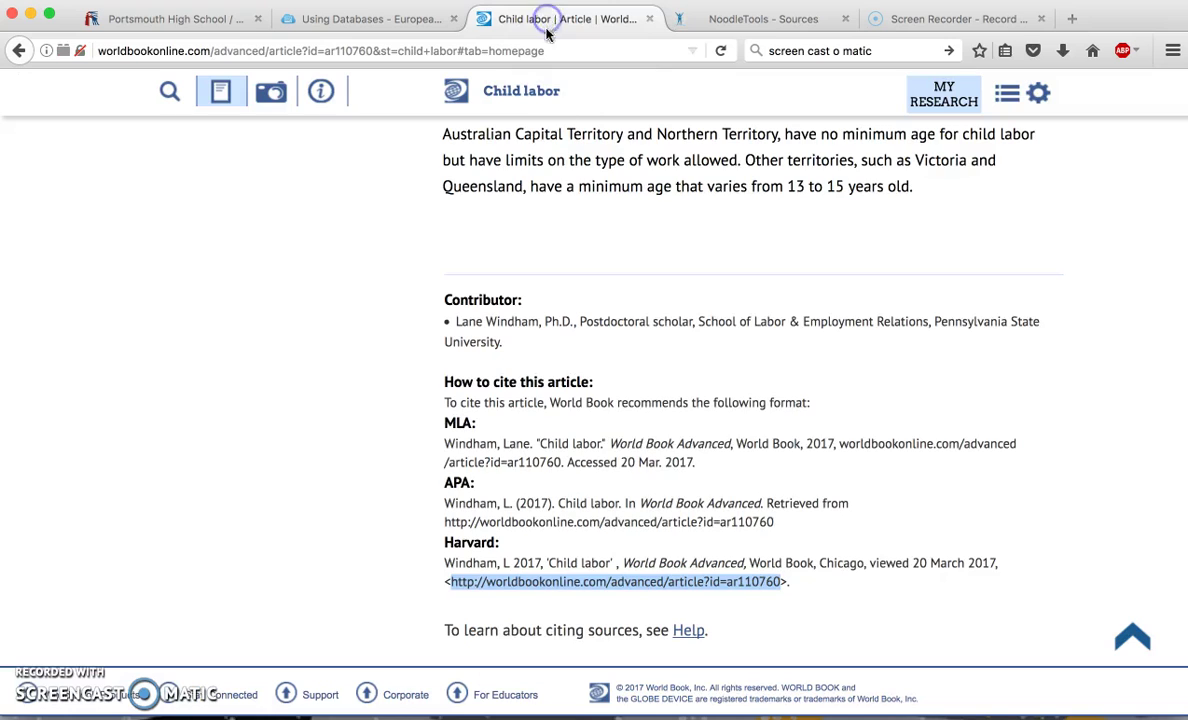
{"action": "scroll", "coordinate": [670, 428], "scroll_direction": "up", "scroll_amount": 15}
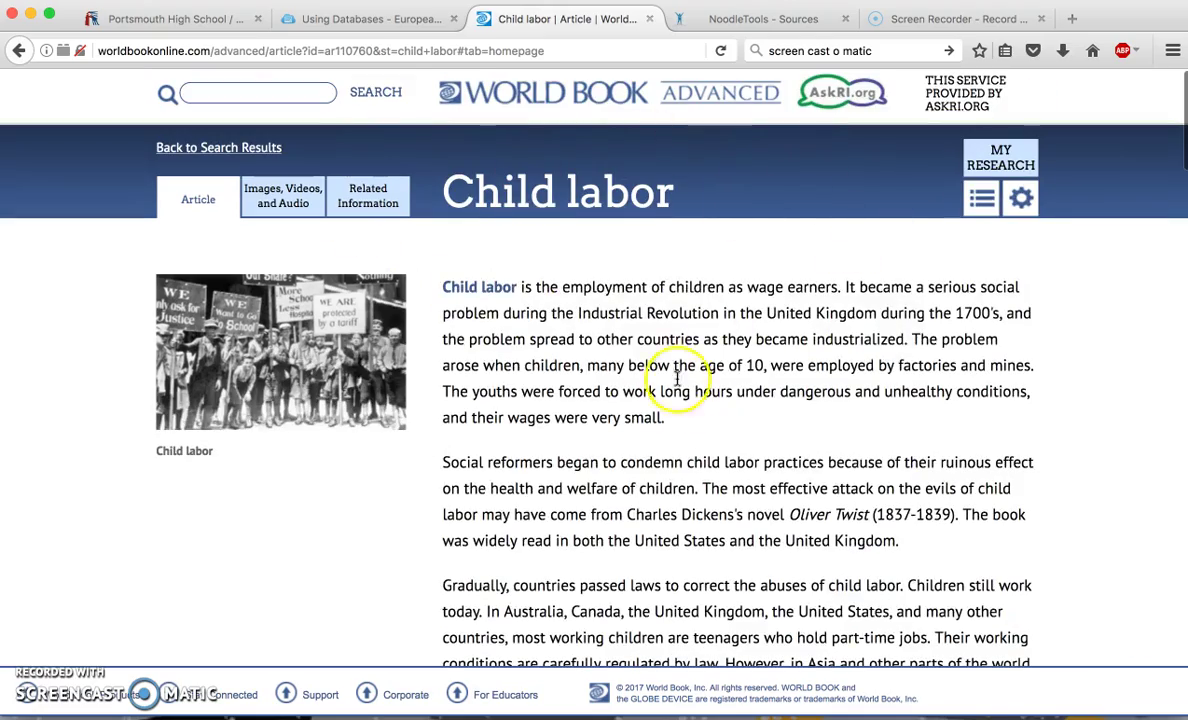
{"action": "scroll", "coordinate": [703, 398], "scroll_direction": "down", "scroll_amount": 15}
{"action": "scroll", "coordinate": [699, 396], "scroll_direction": "down", "scroll_amount": 15}
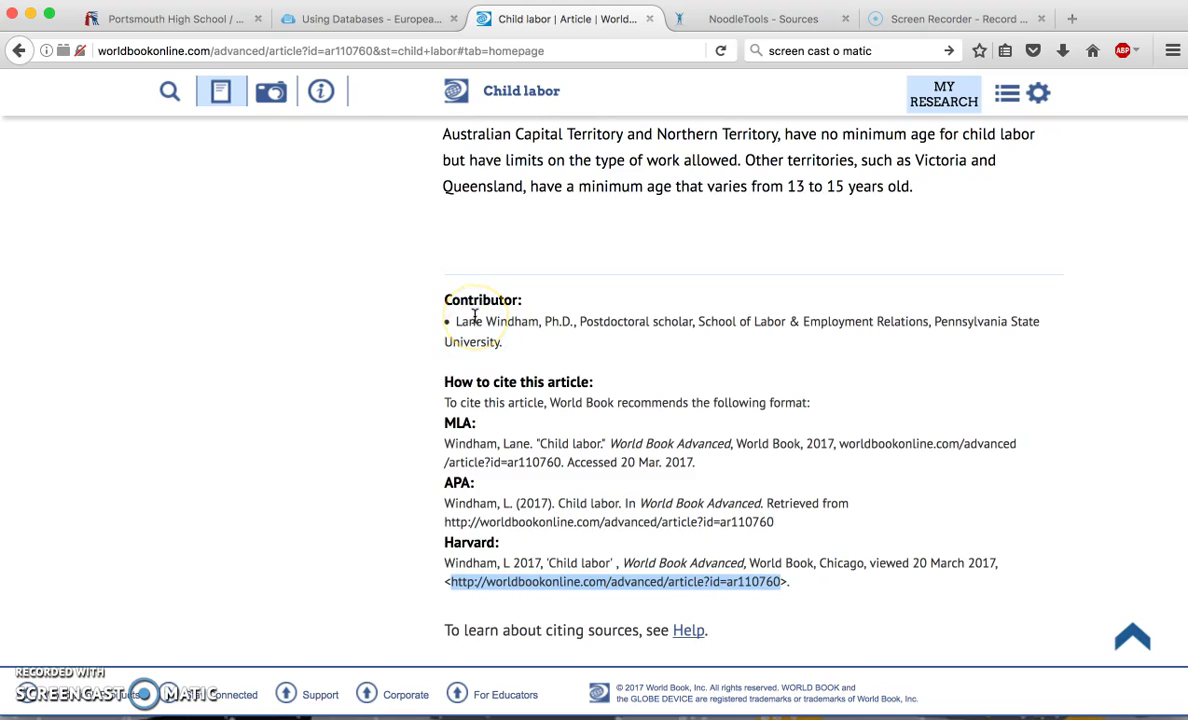
{"action": "left_click", "coordinate": [775, 22]}
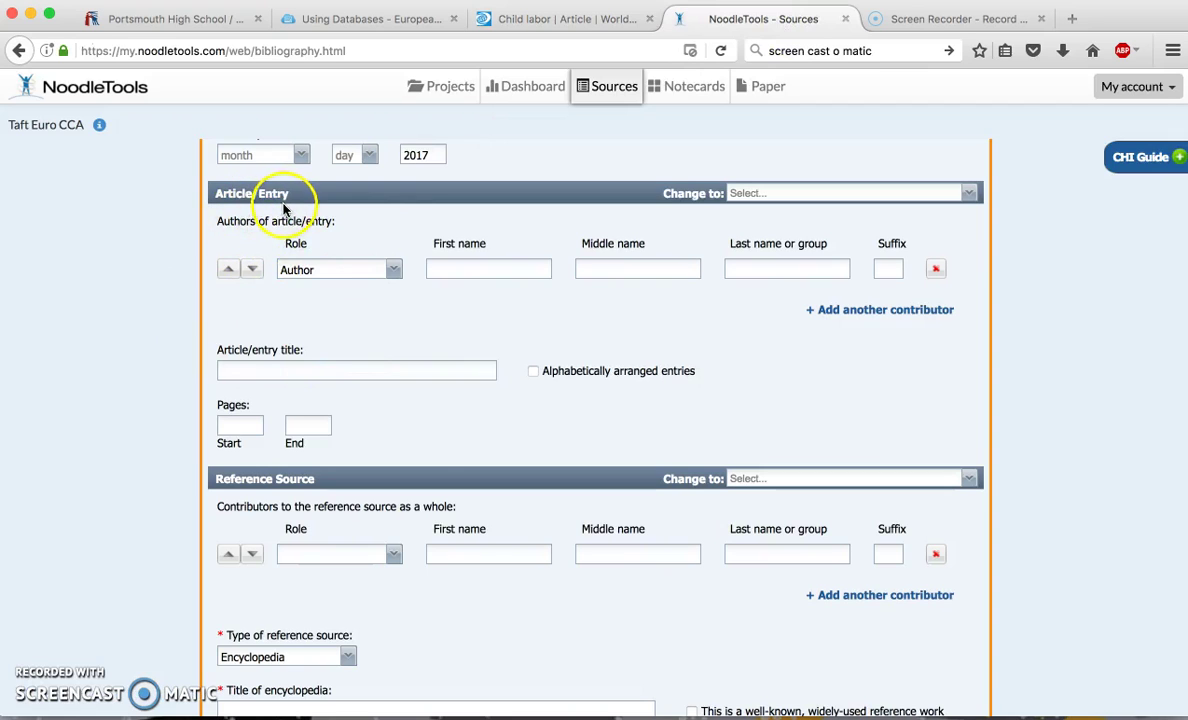
{"action": "left_click", "coordinate": [469, 266]}
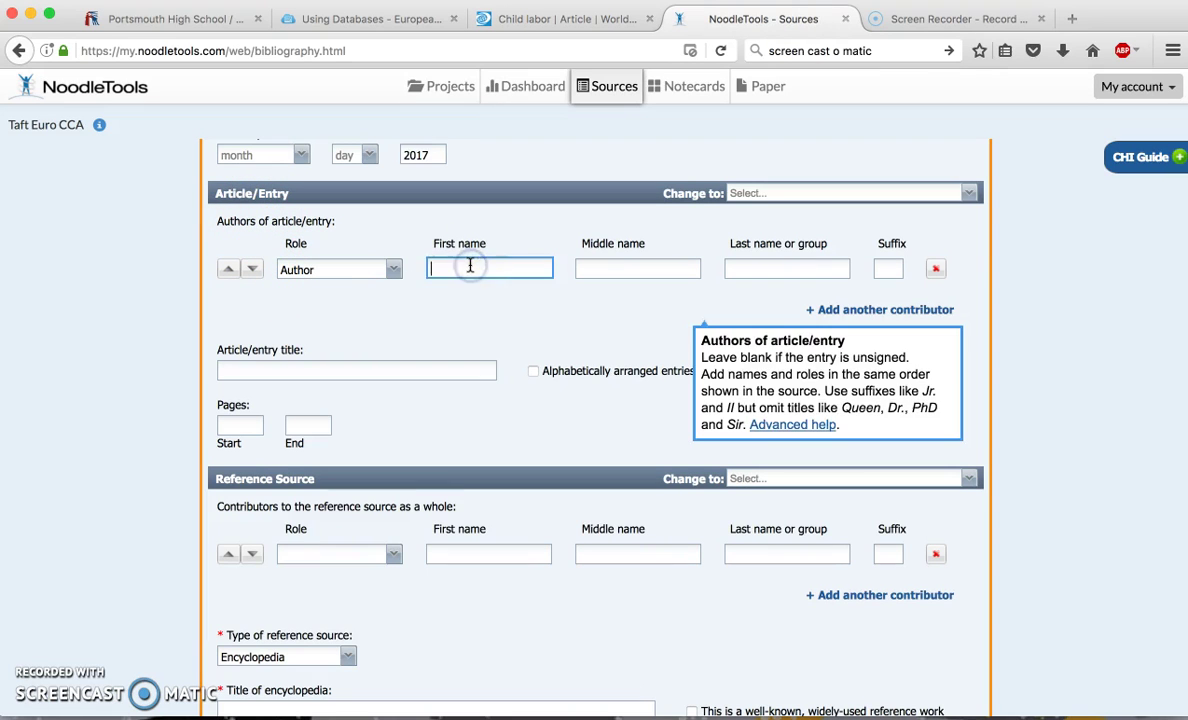
{"action": "left_click", "coordinate": [771, 268]}
{"action": "type", "text": "Windham"}
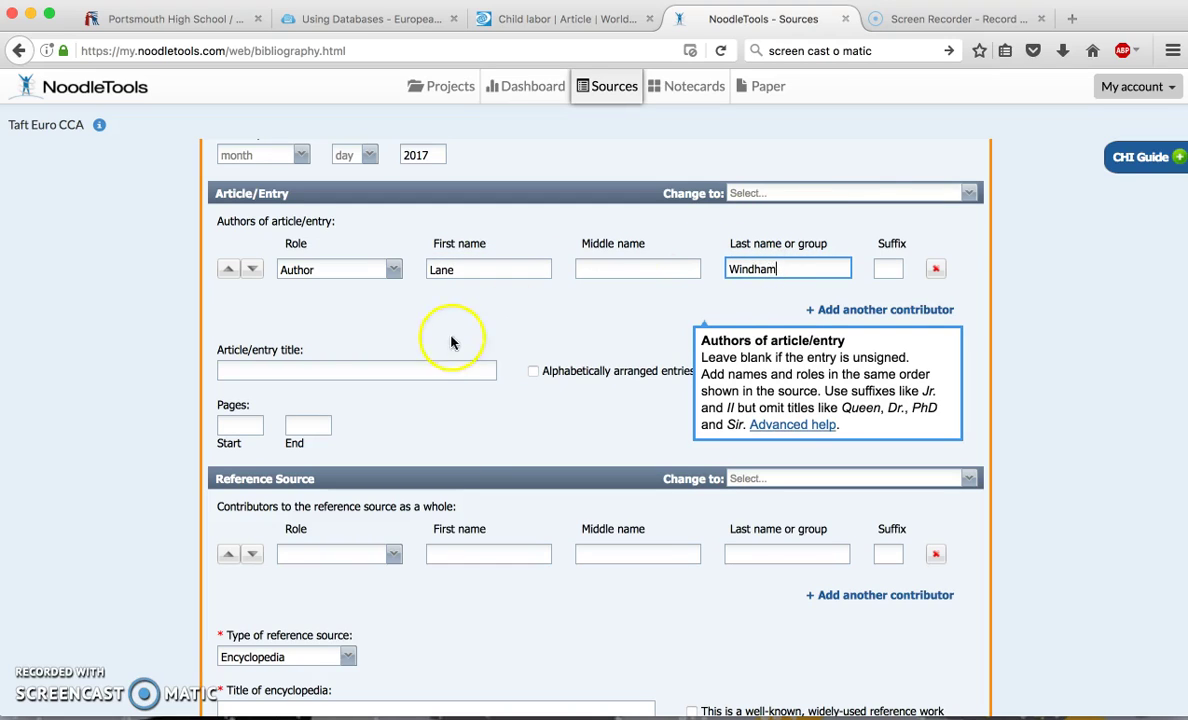
- Check the article's title in World Book and set the NoodleTools article/entry title to "Child Labor"
{"action": "left_click", "coordinate": [420, 371]}
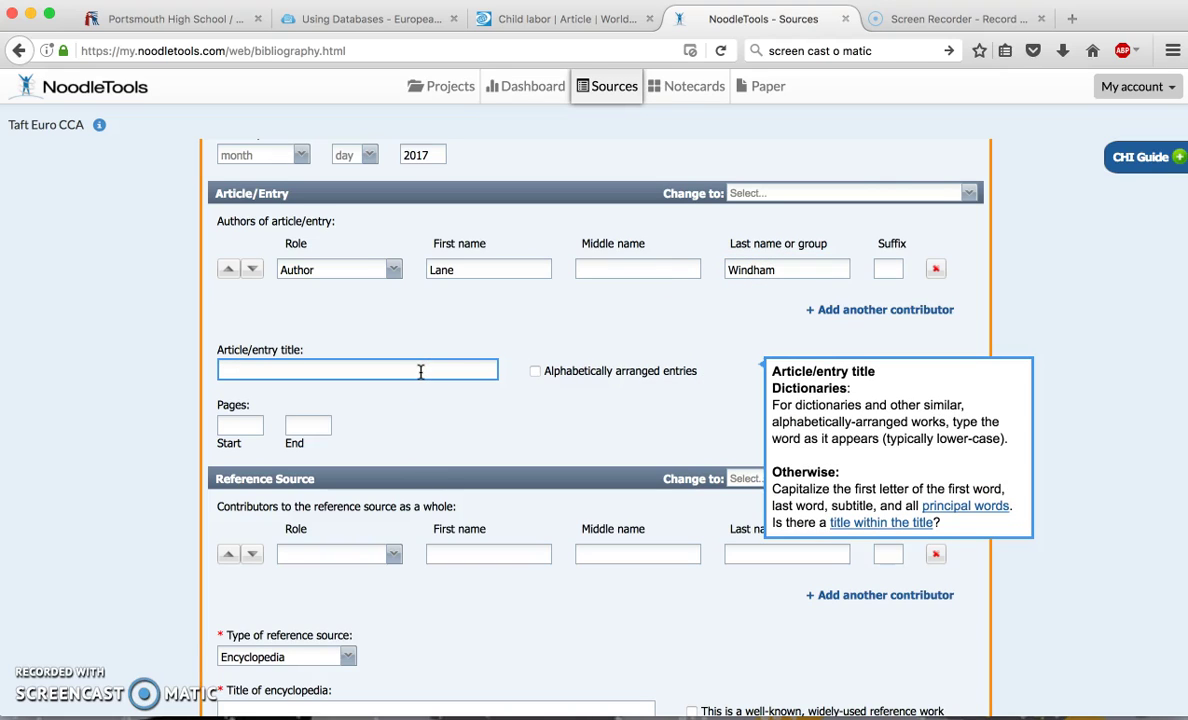
{"action": "left_click", "coordinate": [540, 18]}
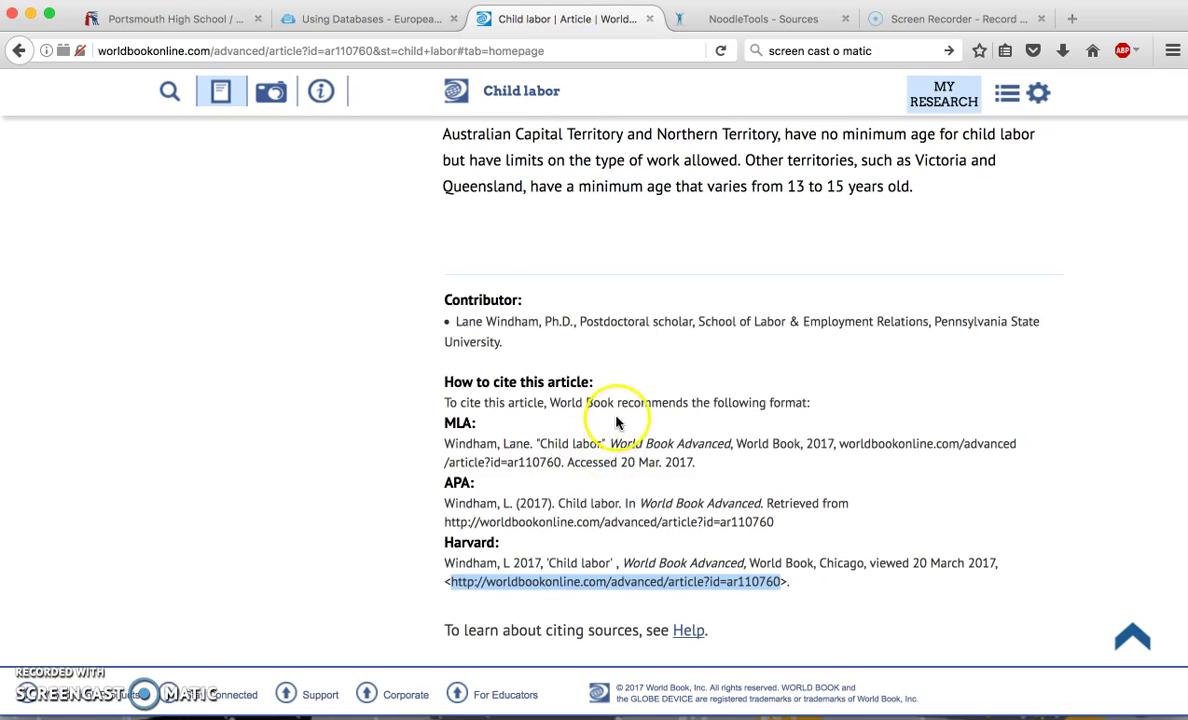
{"action": "scroll", "coordinate": [626, 199], "scroll_direction": "up", "scroll_amount": 15}
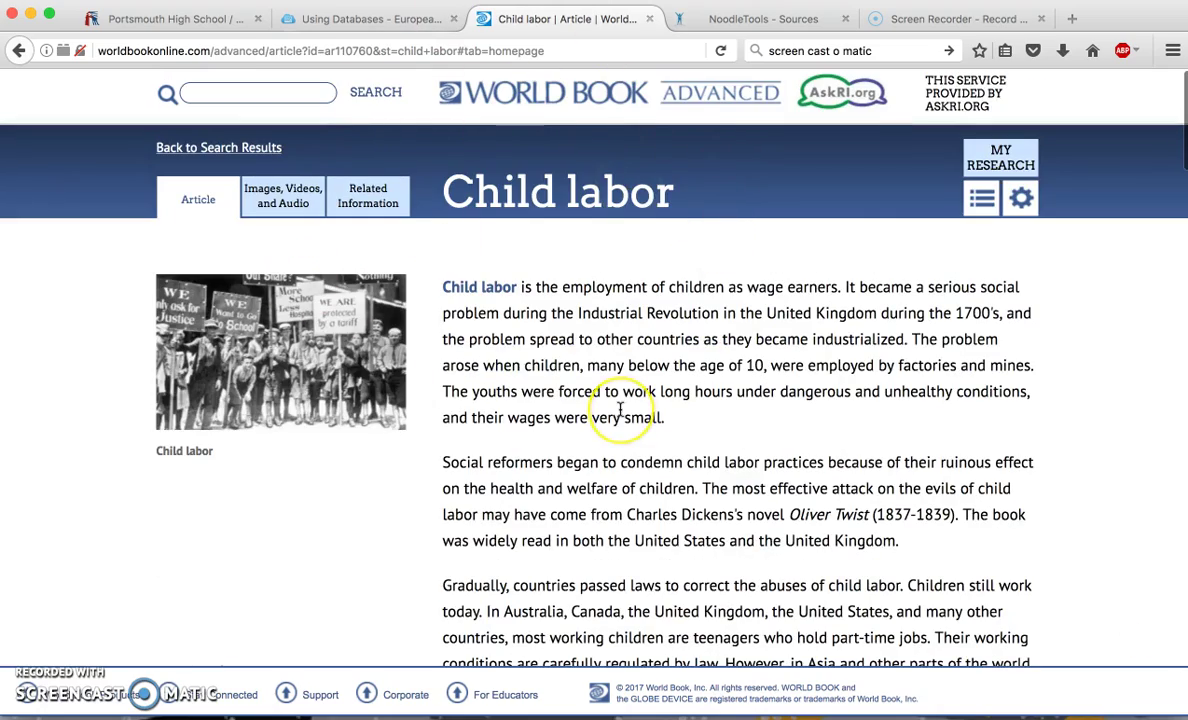
{"action": "scroll", "coordinate": [620, 410], "scroll_direction": "down", "scroll_amount": 20}
{"action": "scroll", "coordinate": [620, 410], "scroll_direction": "down", "scroll_amount": 5}
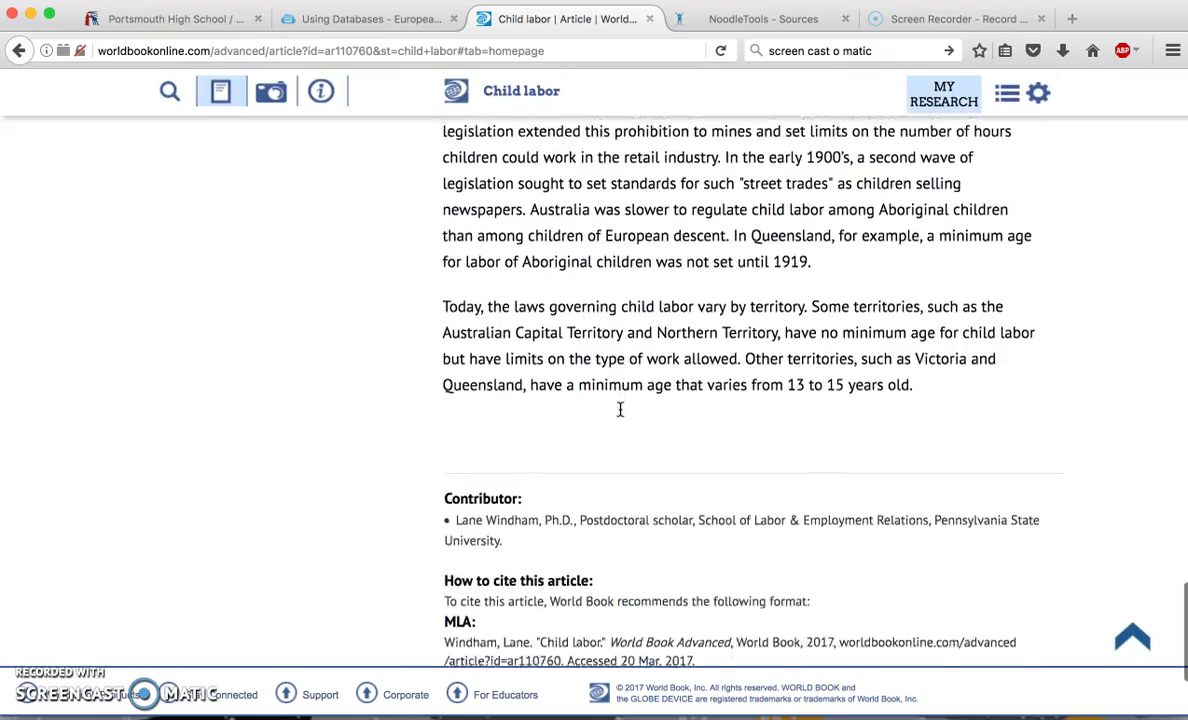
{"action": "left_click", "coordinate": [600, 578]}
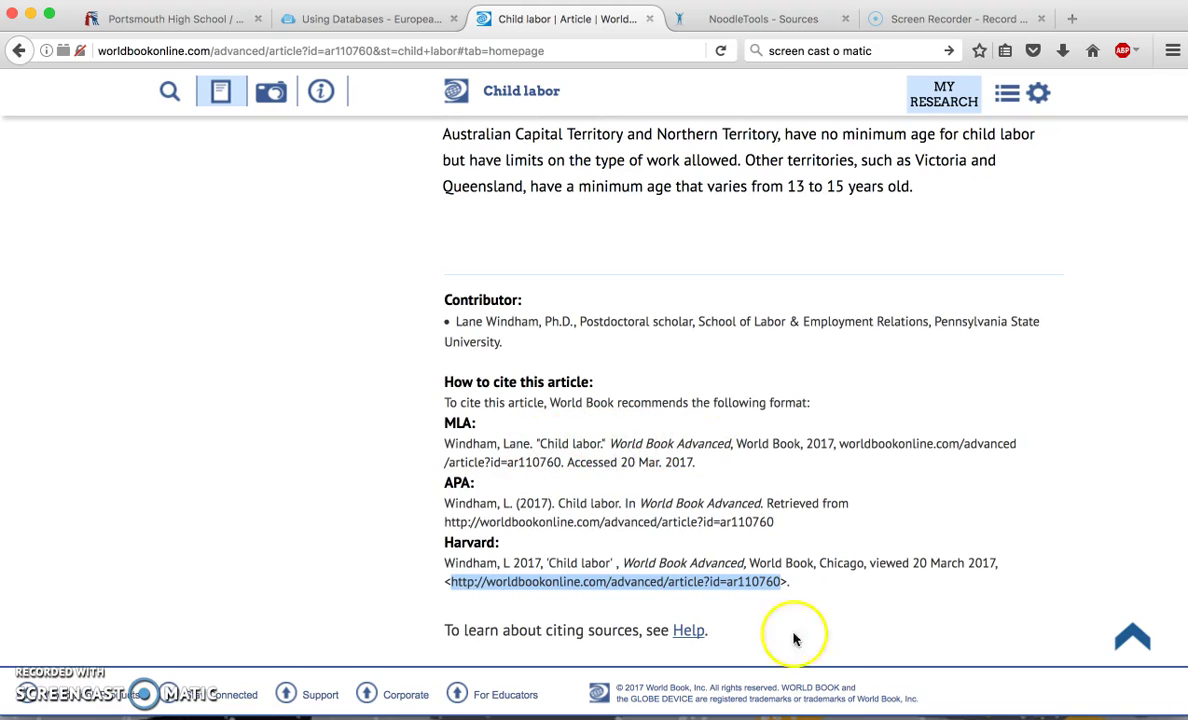
{"action": "left_click", "coordinate": [783, 28]}
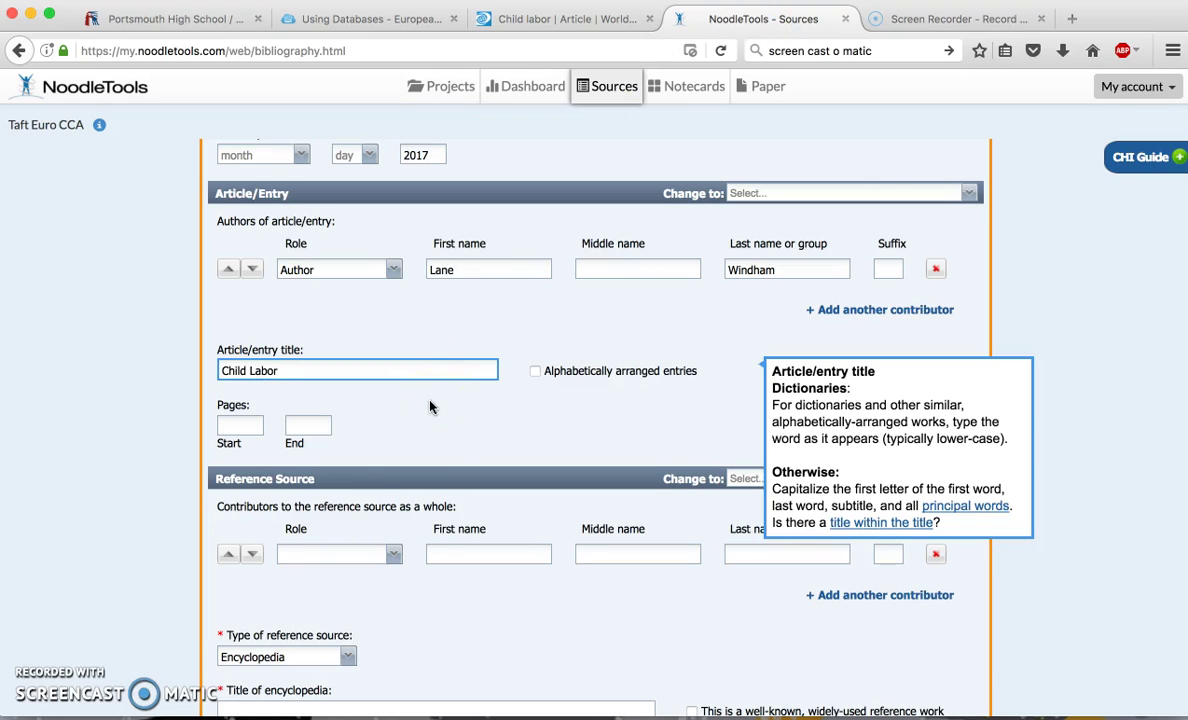
- Check the World Book article and its recommended citations for page numbers, leaving the citation's start and end pages blank
{"action": "left_click", "coordinate": [240, 428]}
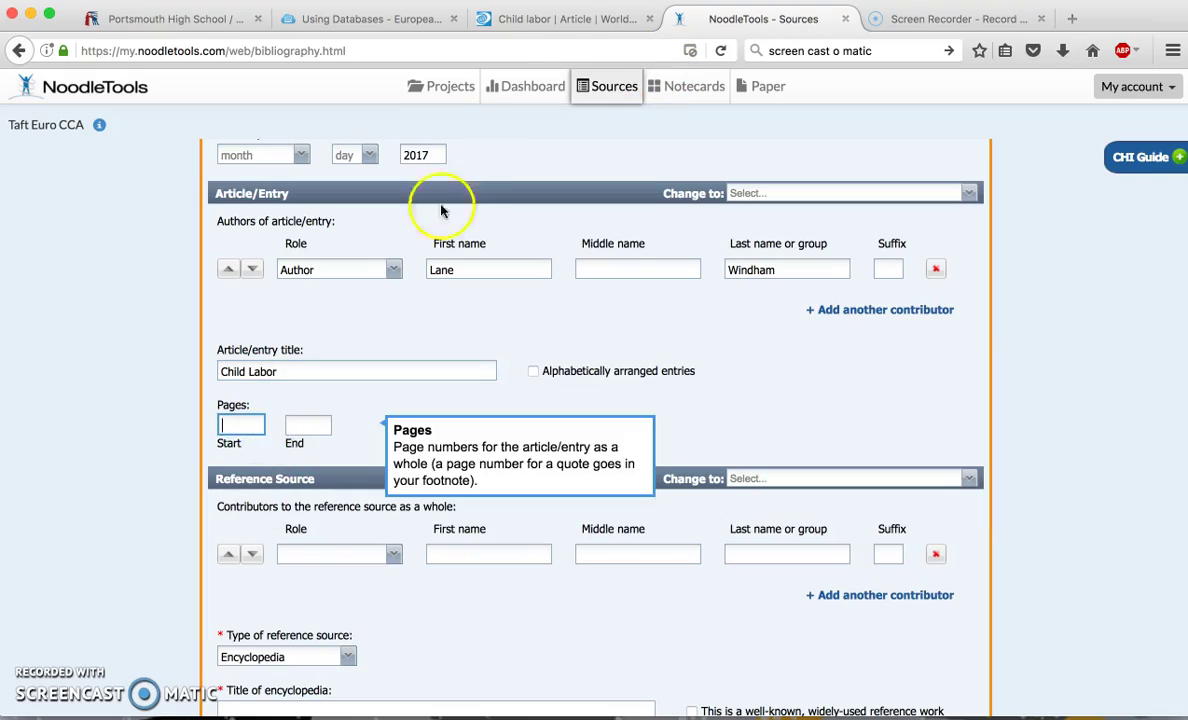
{"action": "left_click", "coordinate": [548, 20]}
{"action": "scroll", "coordinate": [597, 360], "scroll_direction": "up", "scroll_amount": 15}
{"action": "scroll", "coordinate": [597, 360], "scroll_direction": "down", "scroll_amount": 15}
{"action": "scroll", "coordinate": [597, 360], "scroll_direction": "down", "scroll_amount": 12}
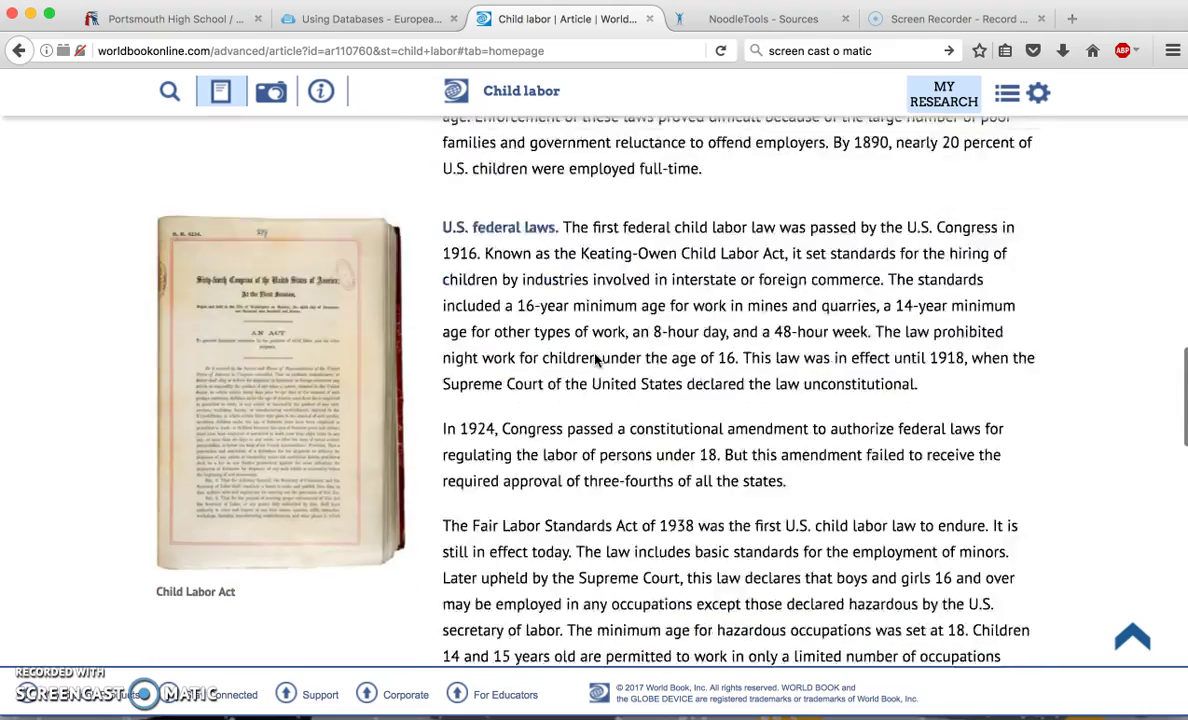
{"action": "scroll", "coordinate": [597, 360], "scroll_direction": "down", "scroll_amount": 15}
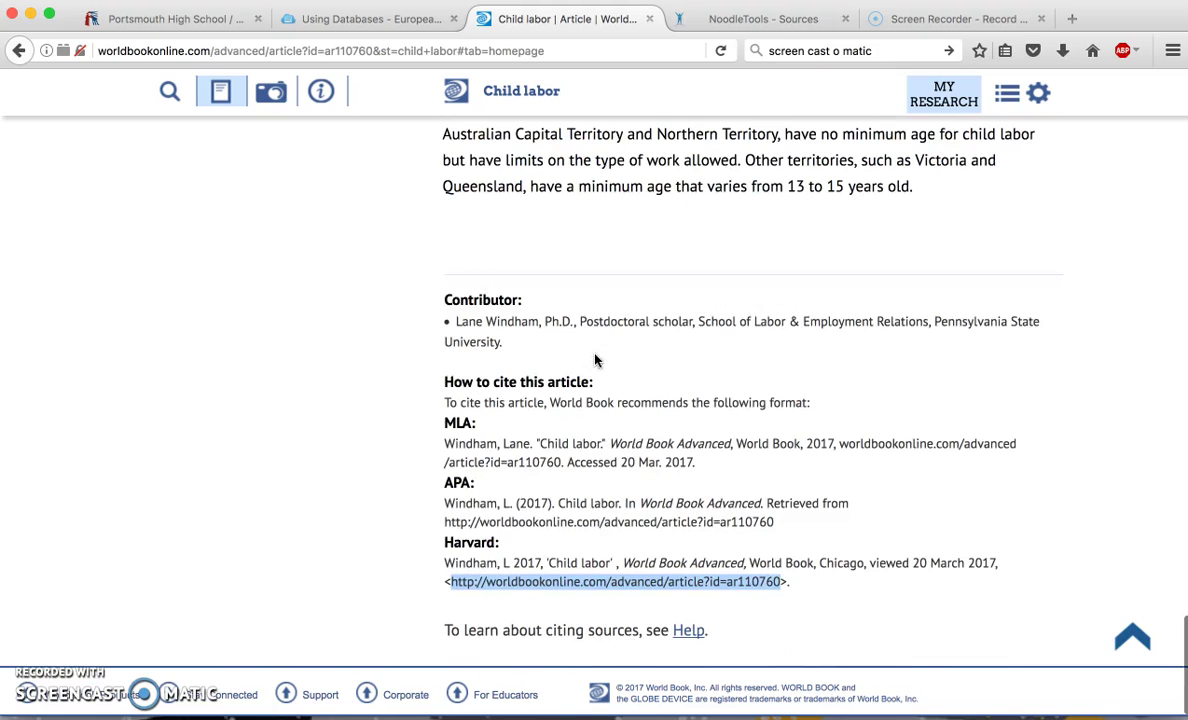
{"action": "left_click", "coordinate": [702, 512]}
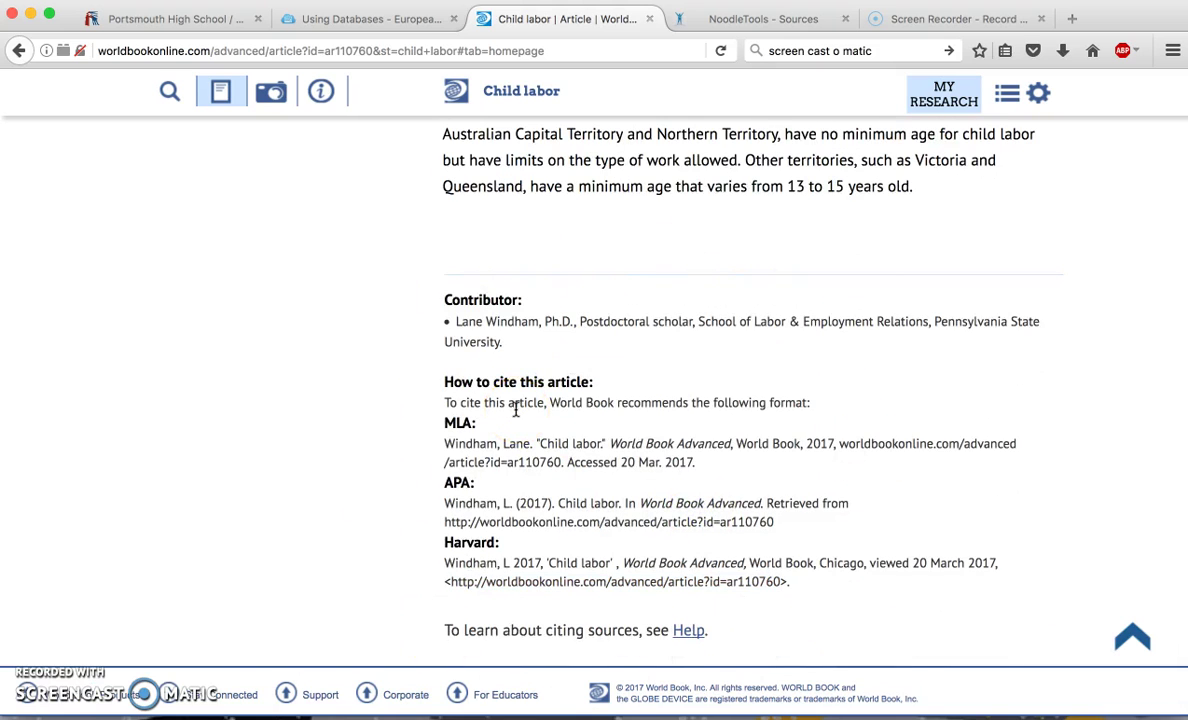
{"action": "left_click", "coordinate": [773, 28]}
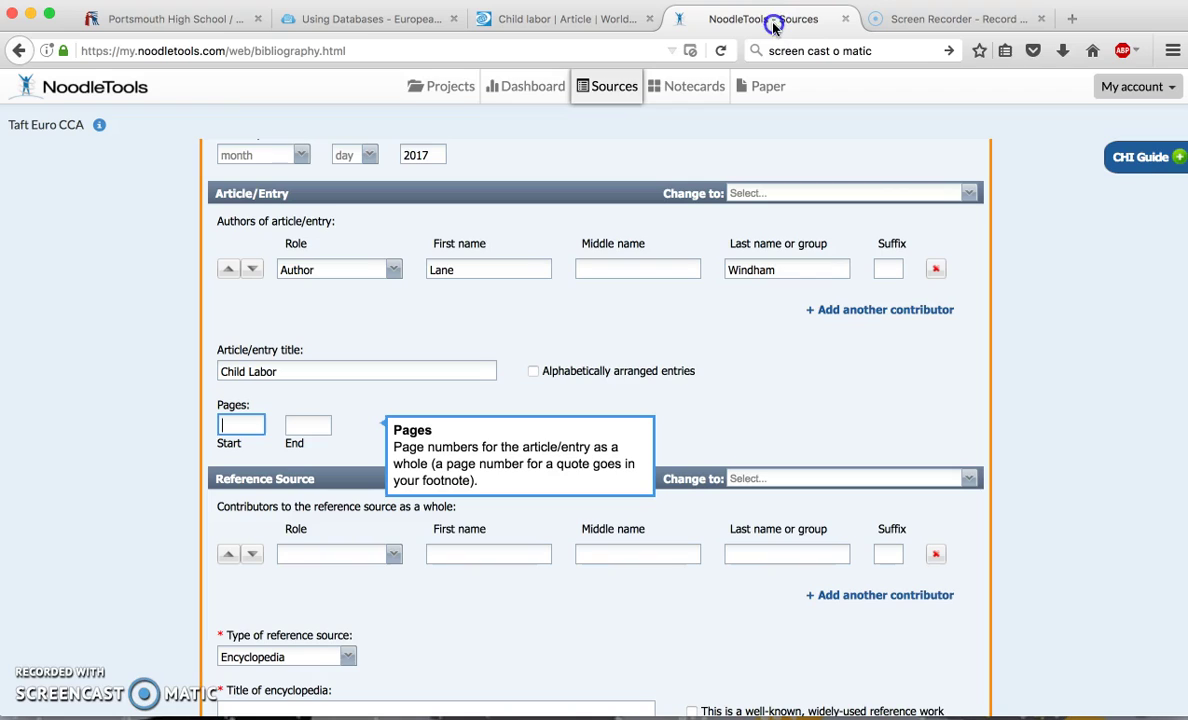
{"action": "left_click", "coordinate": [711, 402]}
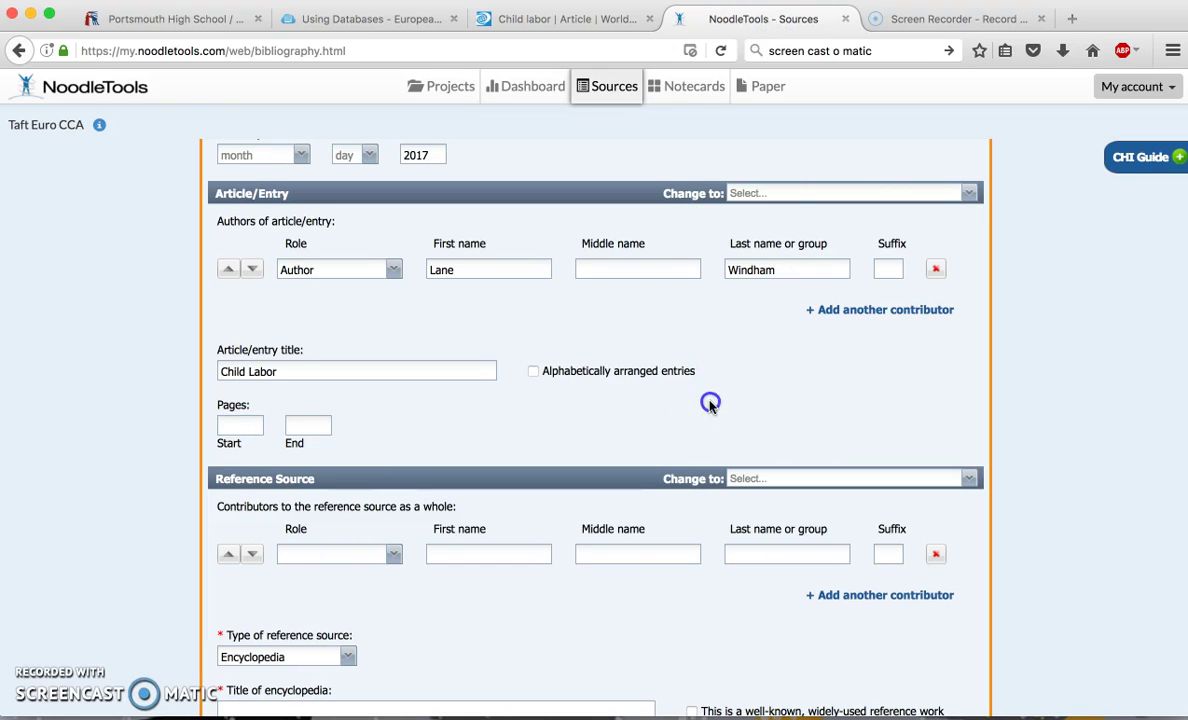
{"action": "left_click", "coordinate": [276, 371]}
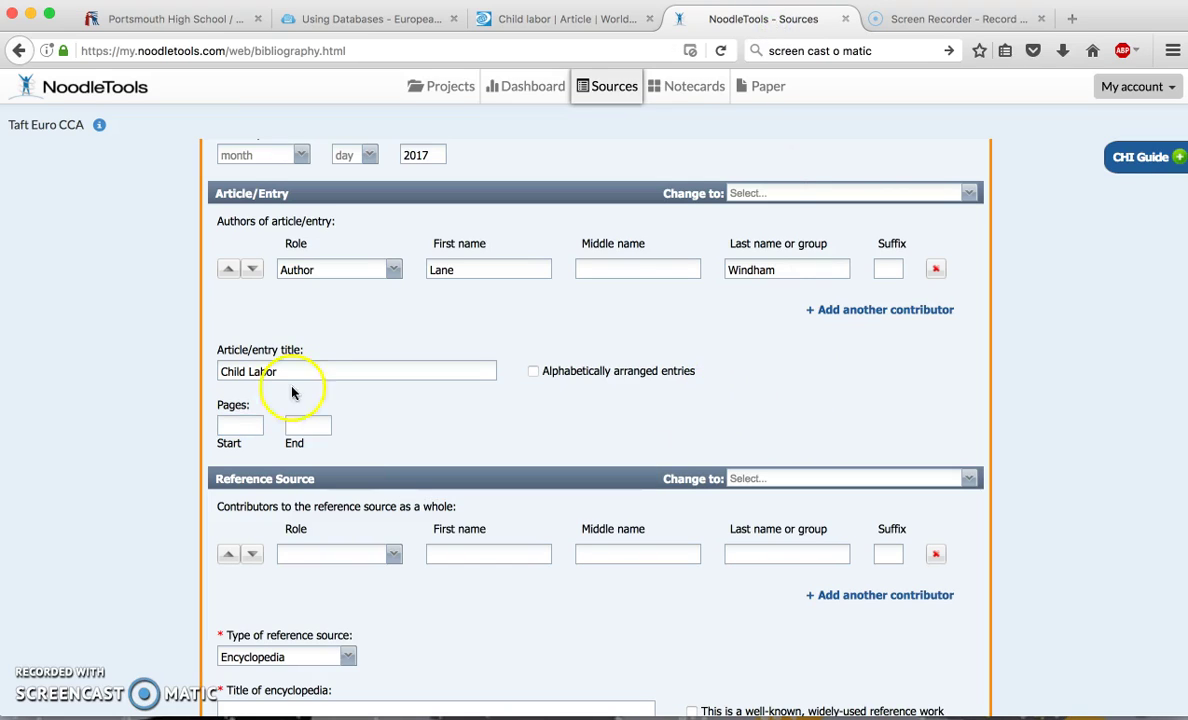
{"action": "left_click", "coordinate": [246, 425]}
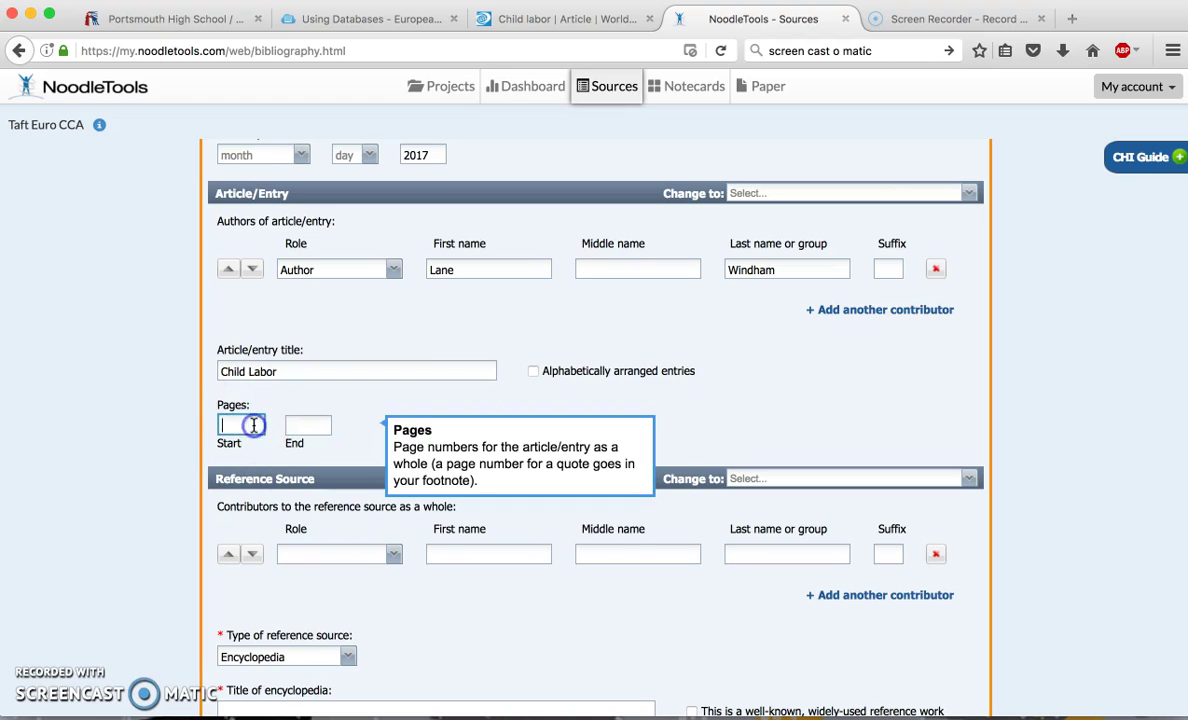
{"action": "left_click", "coordinate": [310, 425]}
{"action": "left_click", "coordinate": [238, 427]}
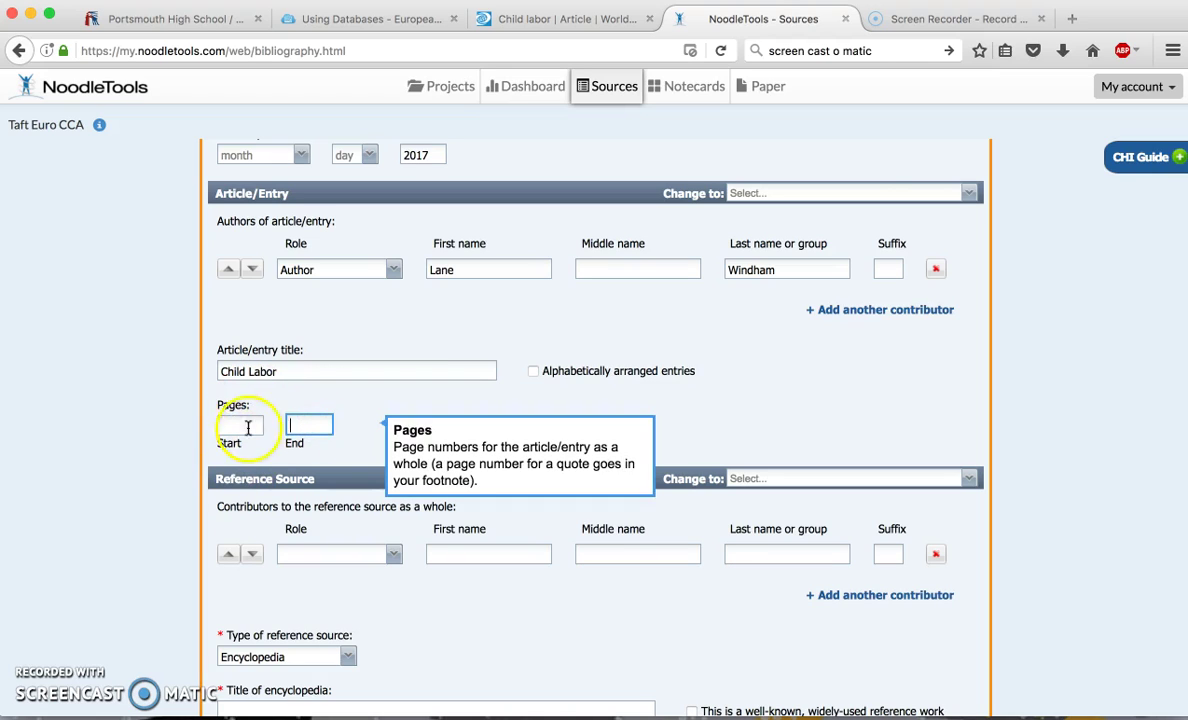
{"action": "left_click", "coordinate": [373, 404]}
- Check the contributor role options and World Book's citations for an author or editor of the whole reference source, leaving the contributor fields blank
{"action": "scroll", "coordinate": [373, 405], "scroll_direction": "down", "scroll_amount": 5}
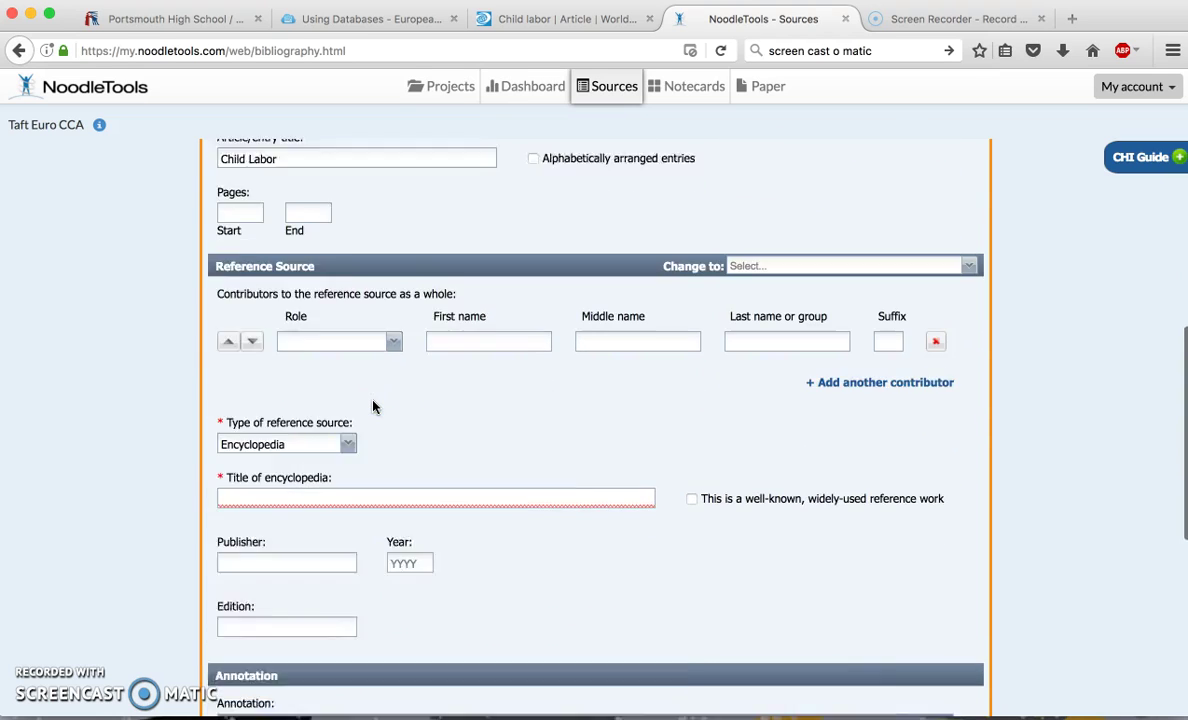
{"action": "scroll", "coordinate": [373, 405], "scroll_direction": "down", "scroll_amount": 2}
{"action": "scroll", "coordinate": [373, 407], "scroll_direction": "up", "scroll_amount": 1}
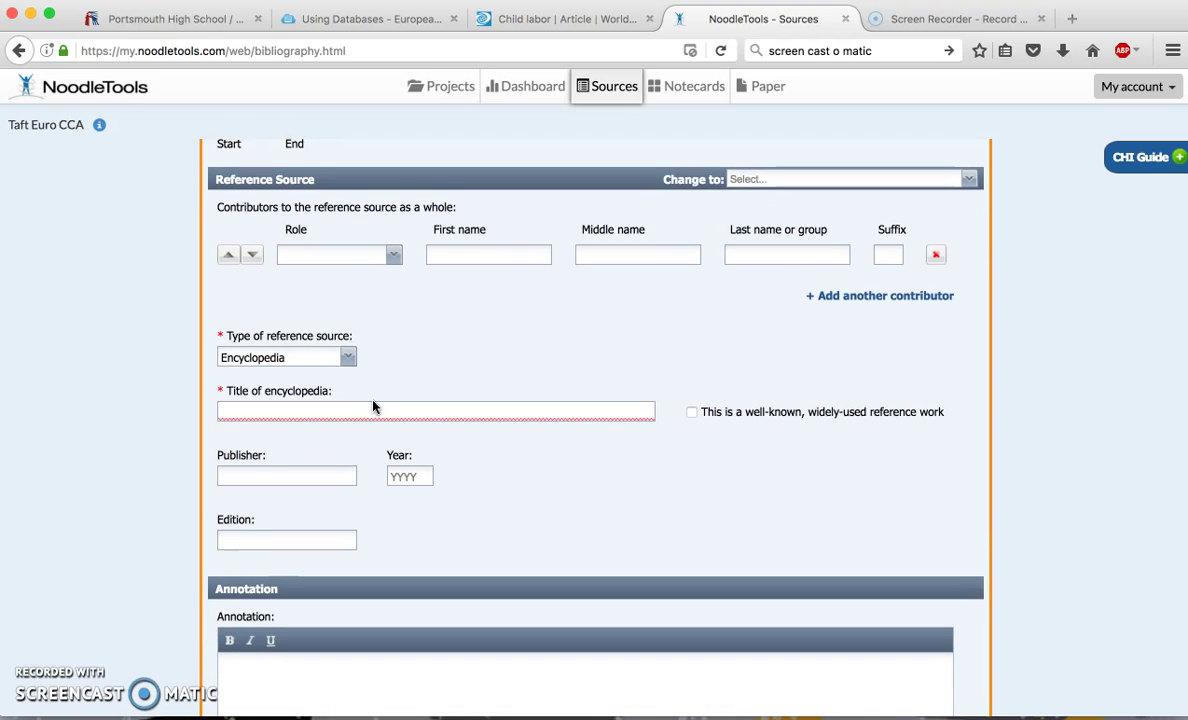
{"action": "left_click", "coordinate": [393, 260]}
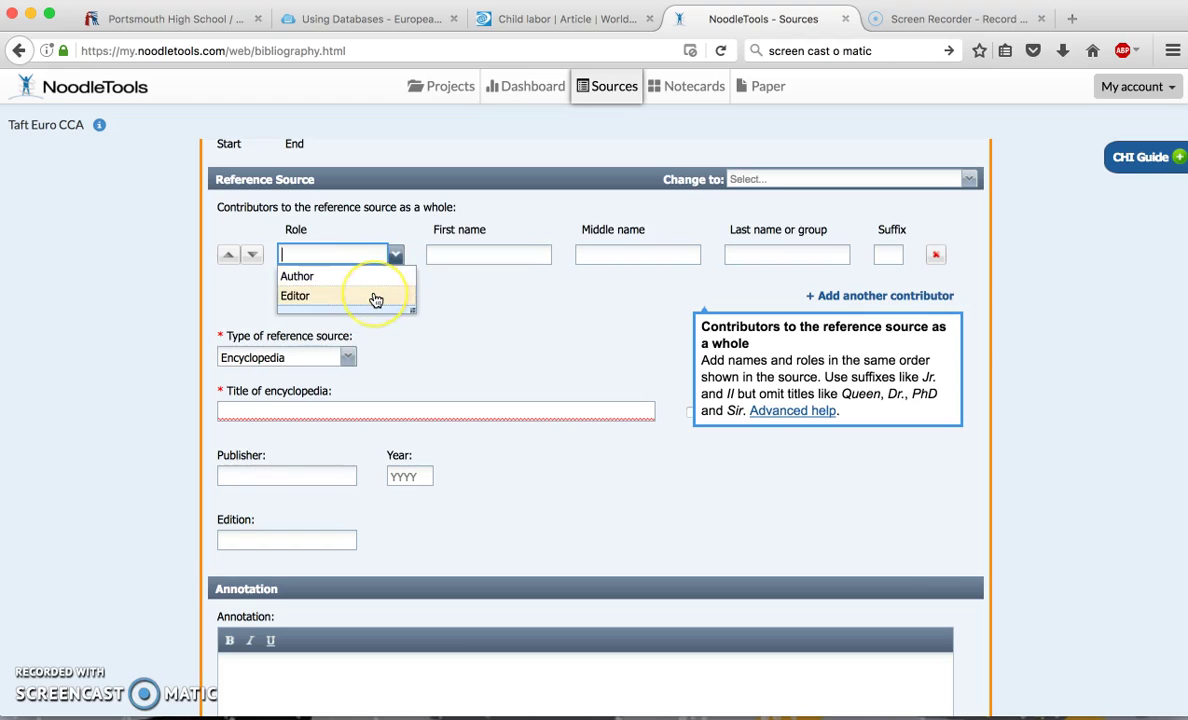
{"action": "left_click", "coordinate": [510, 331]}
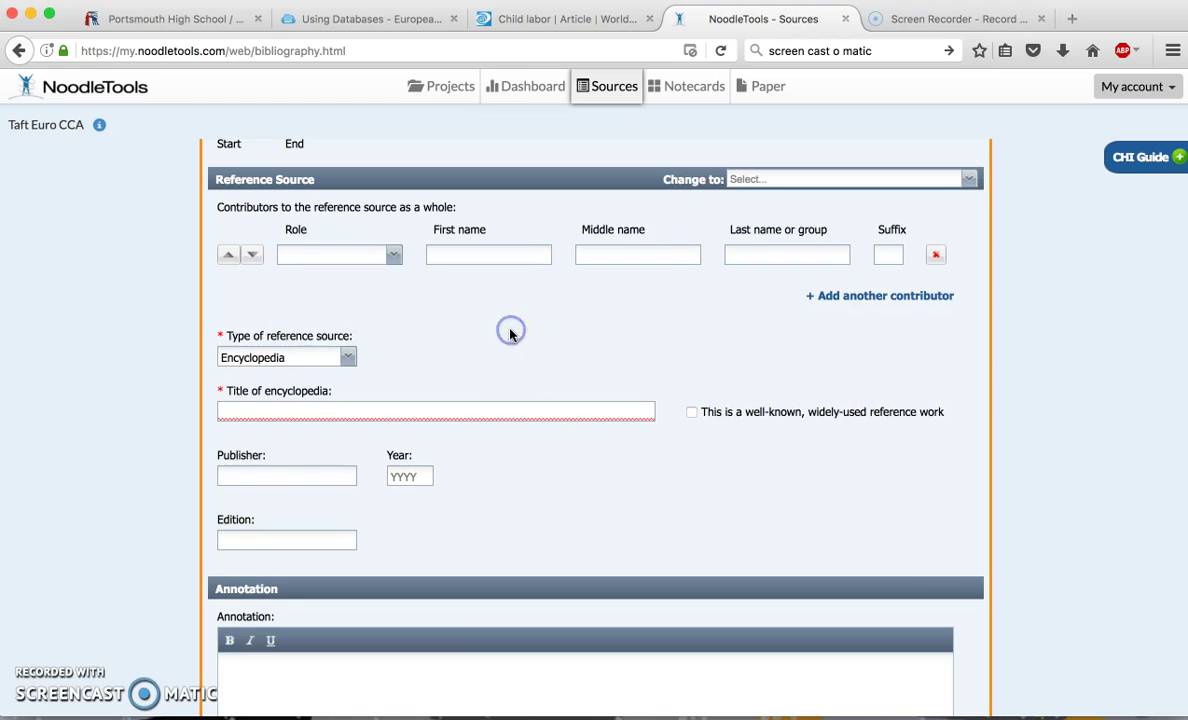
{"action": "left_click", "coordinate": [601, 20]}
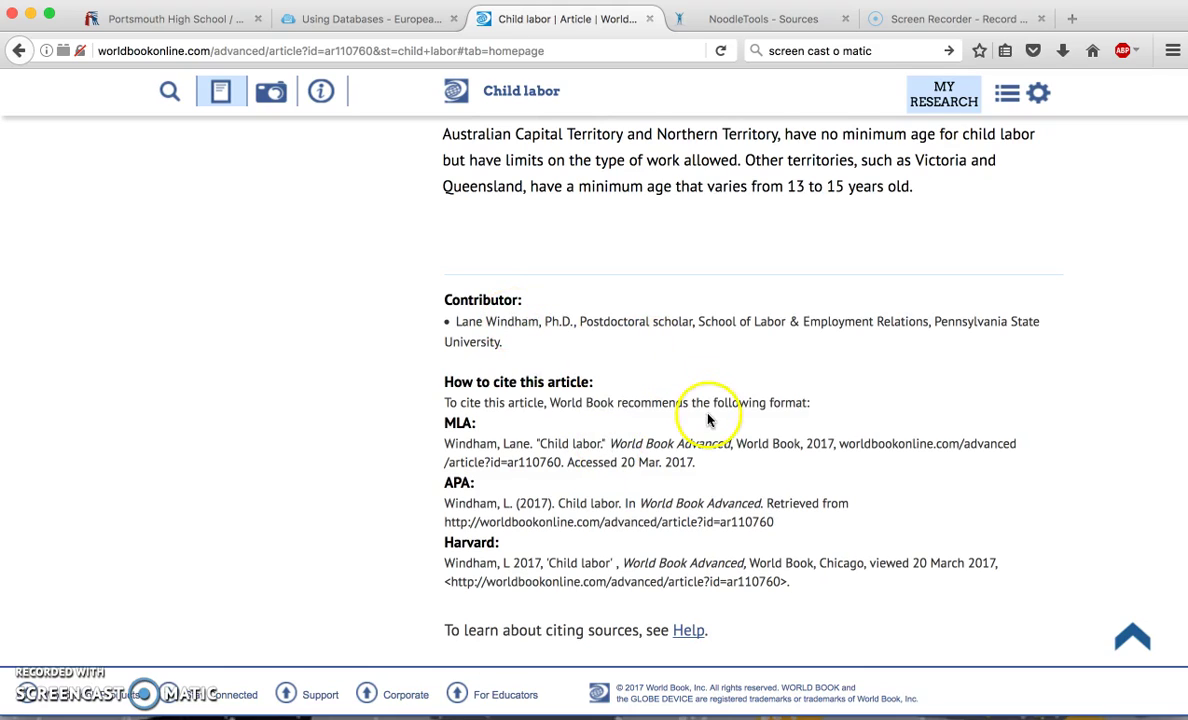
{"action": "left_click", "coordinate": [755, 27]}
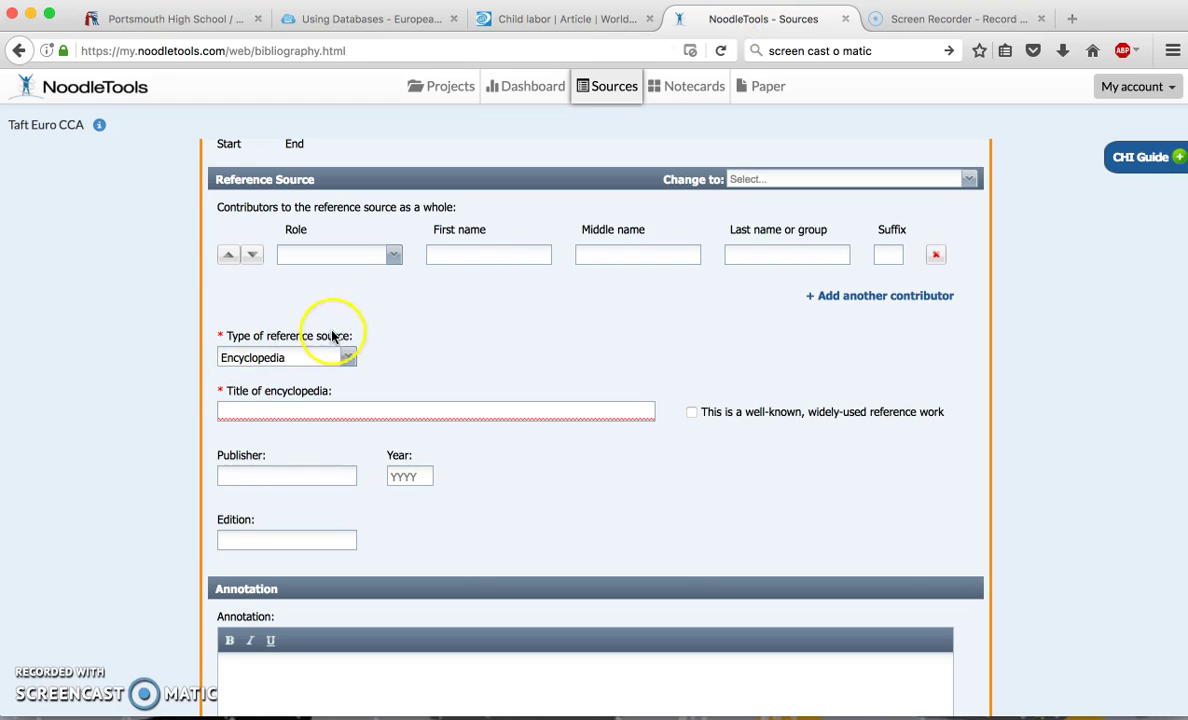
- Choose Encyclopedia as the reference source type, check the source's name in World Book, and enter "World Book Advanced" as the encyclopedia title
{"action": "left_click", "coordinate": [296, 362]}
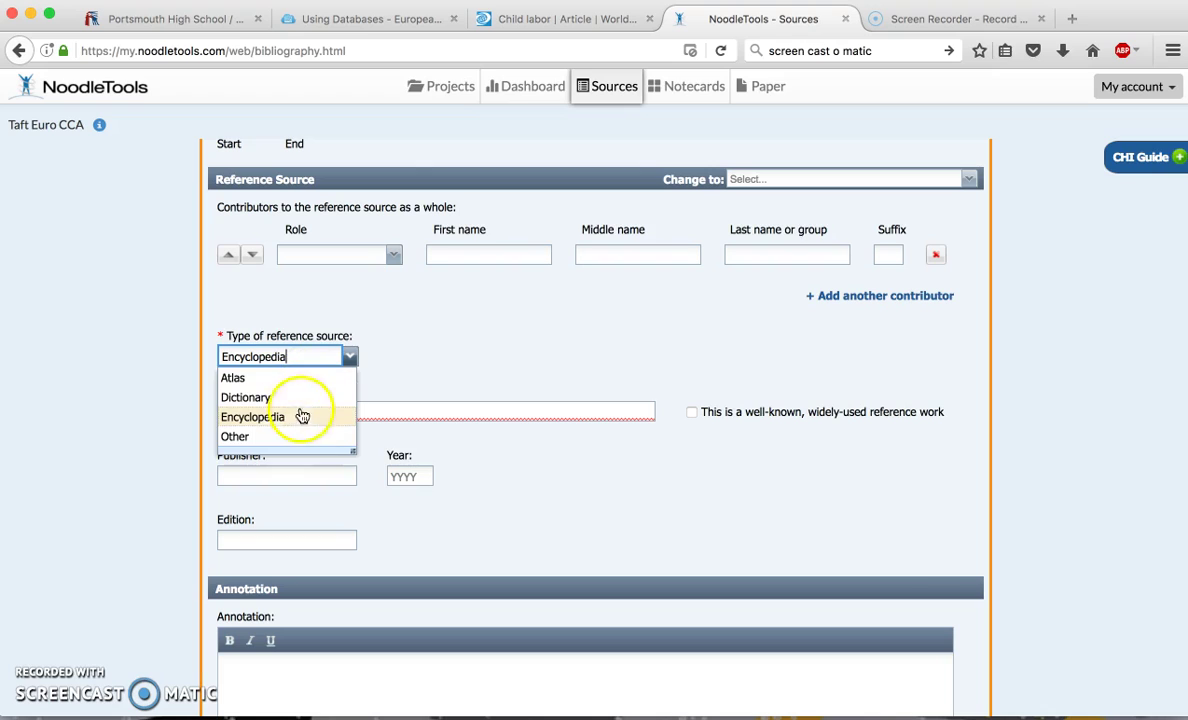
{"action": "left_click", "coordinate": [303, 418]}
{"action": "left_click", "coordinate": [375, 410]}
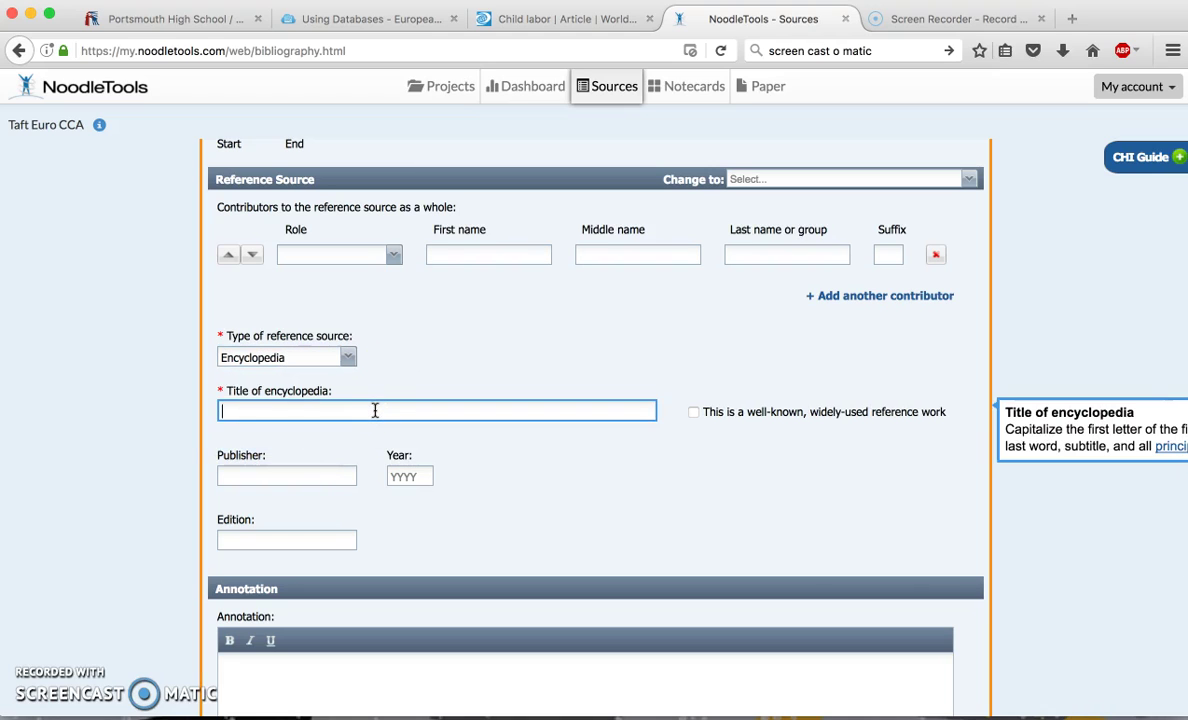
{"action": "left_click", "coordinate": [540, 19]}
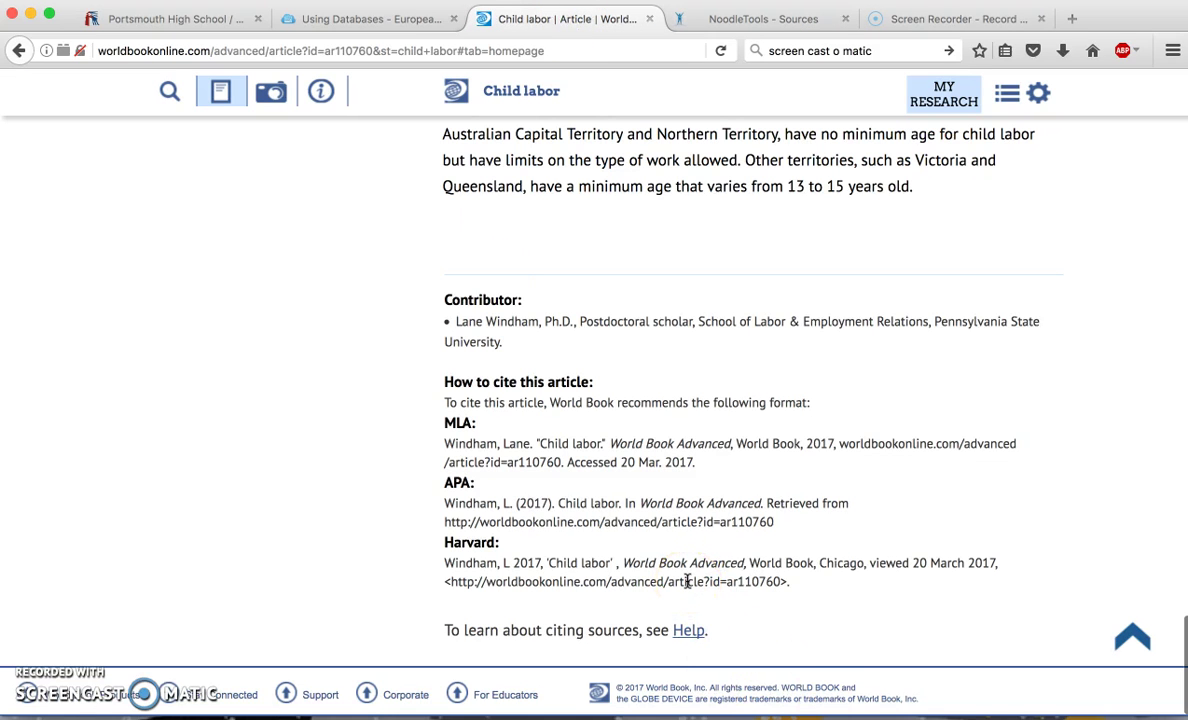
{"action": "left_click_drag", "start_coordinate": [608, 443], "coordinate": [716, 440]}
{"action": "scroll", "coordinate": [730, 438], "scroll_direction": "up", "scroll_amount": 20}
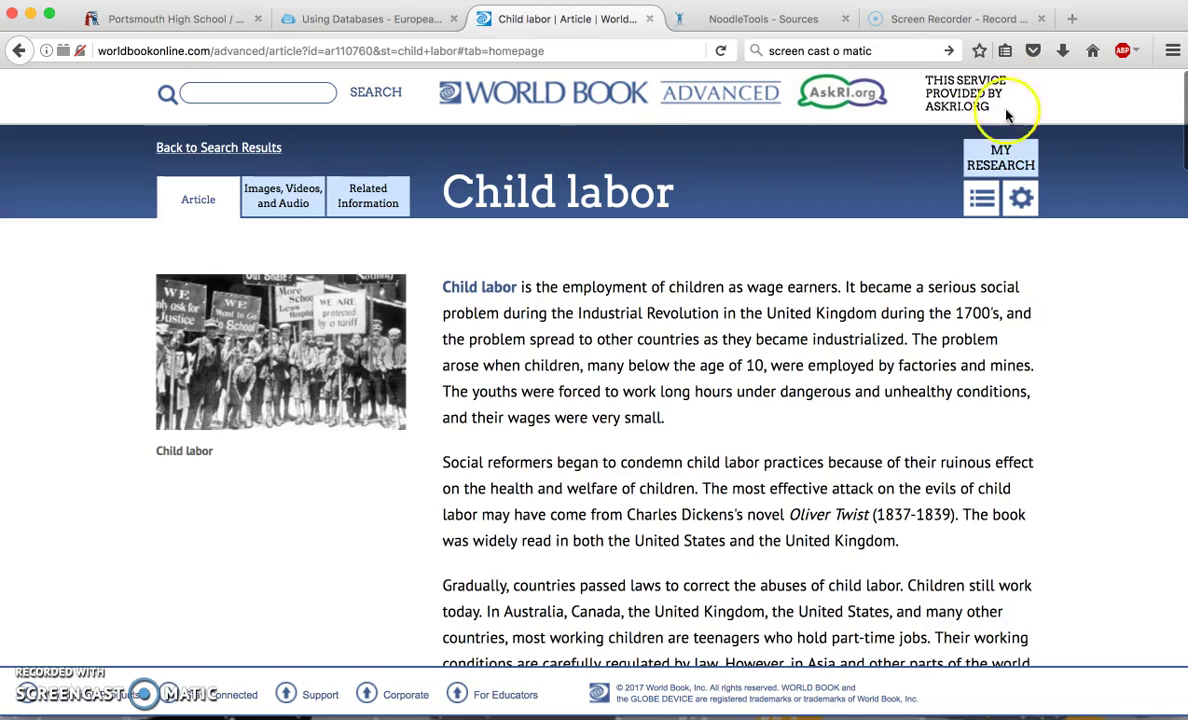
{"action": "left_click", "coordinate": [770, 20]}
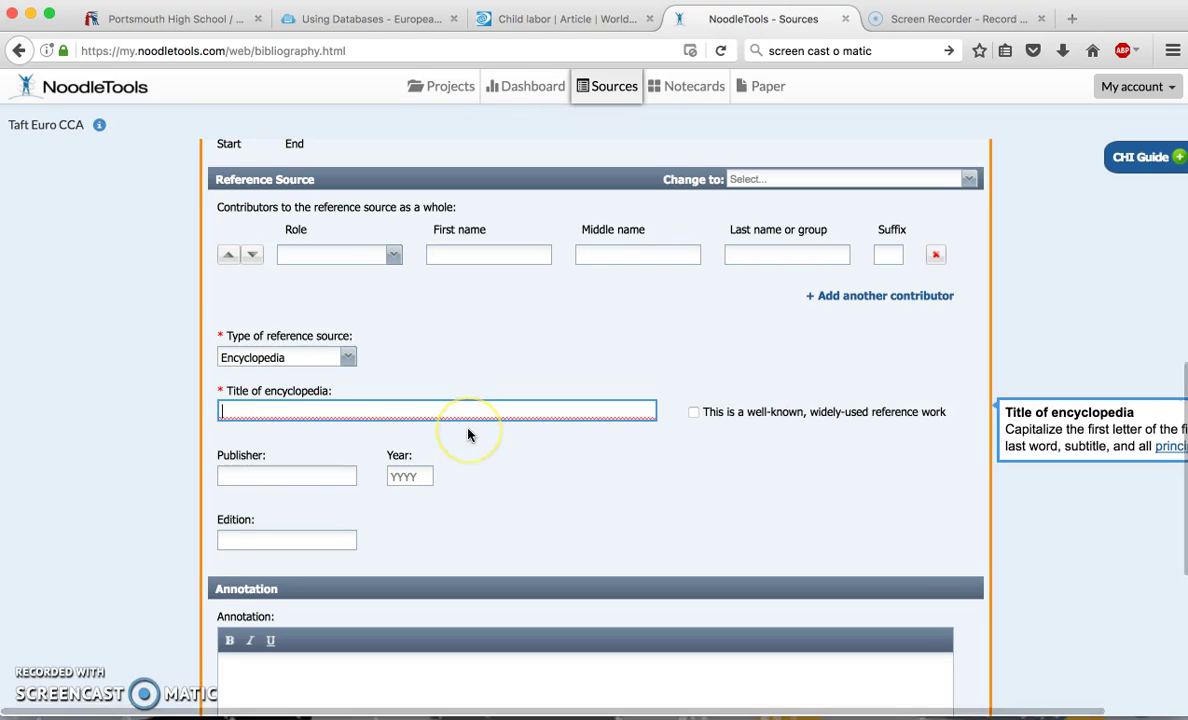
{"action": "type", "text": "World Book "}
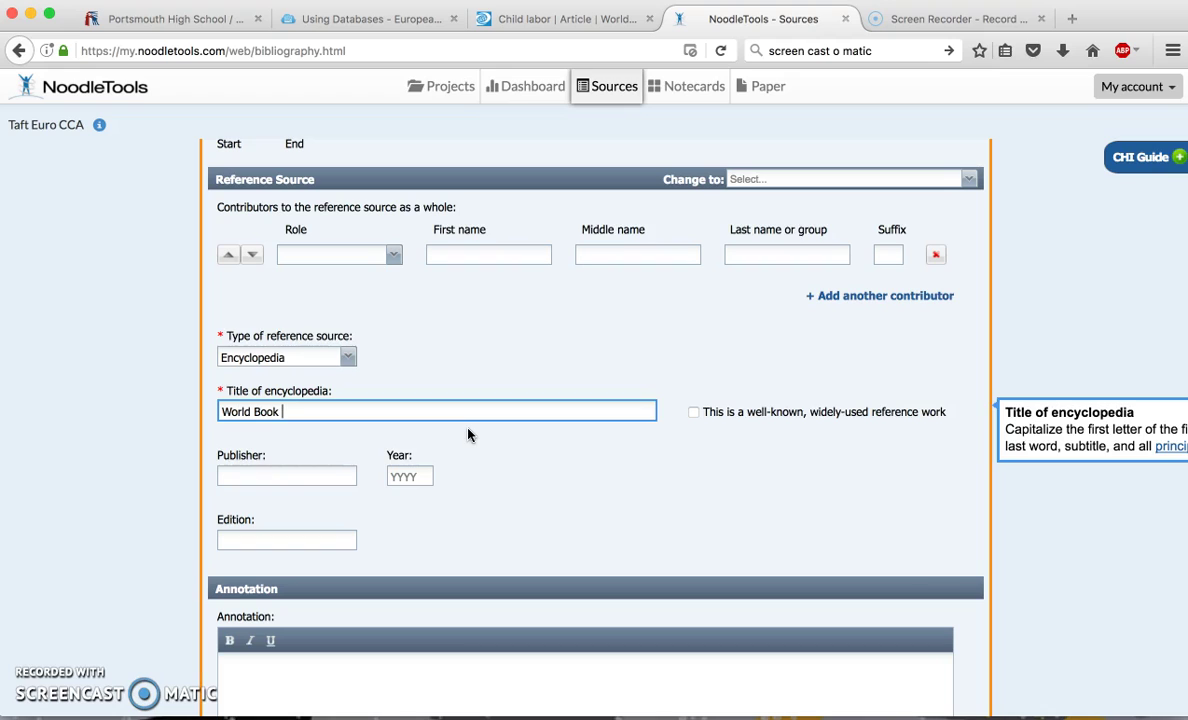
{"action": "type", "text": "Advanced"}
- Check the publisher's name in World Book's recommended citations and enter "World Book" as the encyclopedia's publisher in NoodleTools
{"action": "left_click", "coordinate": [320, 478]}
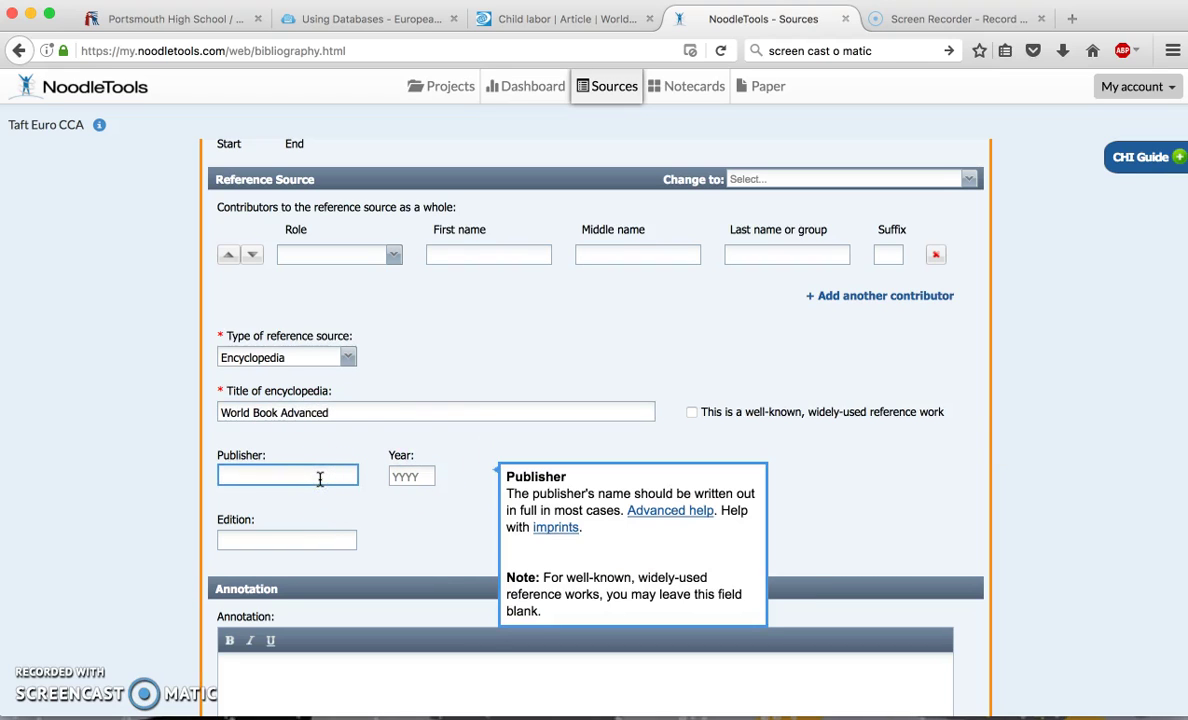
{"action": "left_click", "coordinate": [597, 20]}
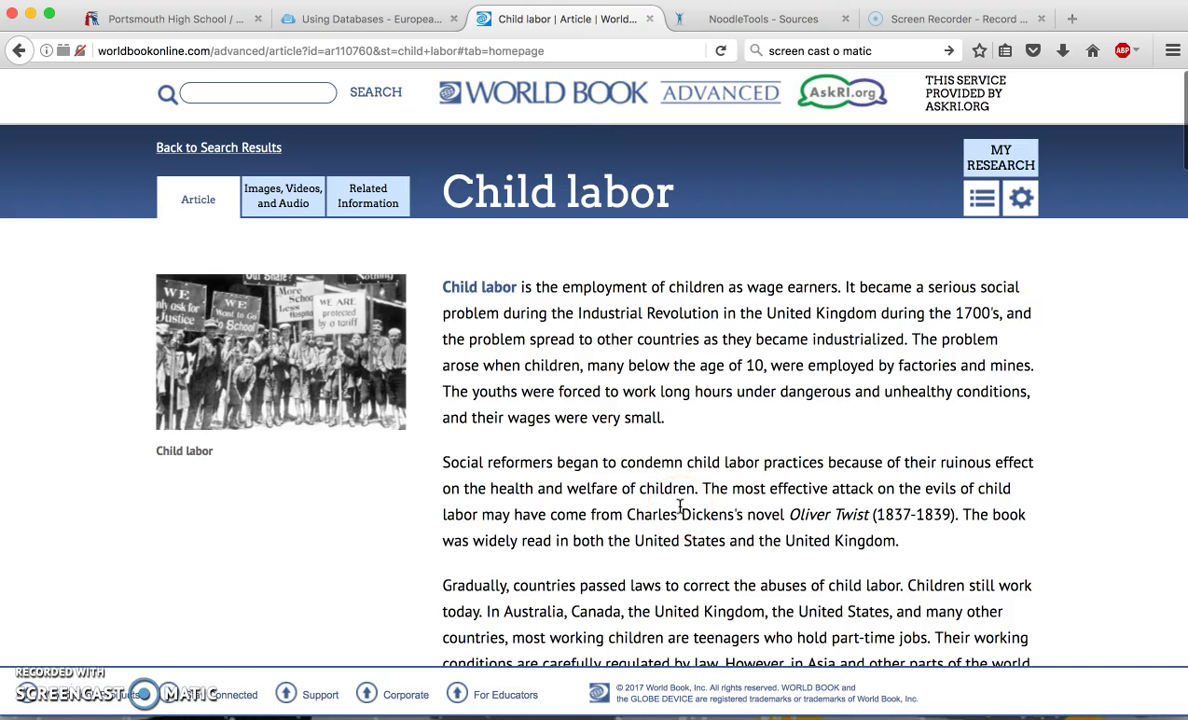
{"action": "scroll", "coordinate": [721, 255], "scroll_direction": "down", "scroll_amount": 10}
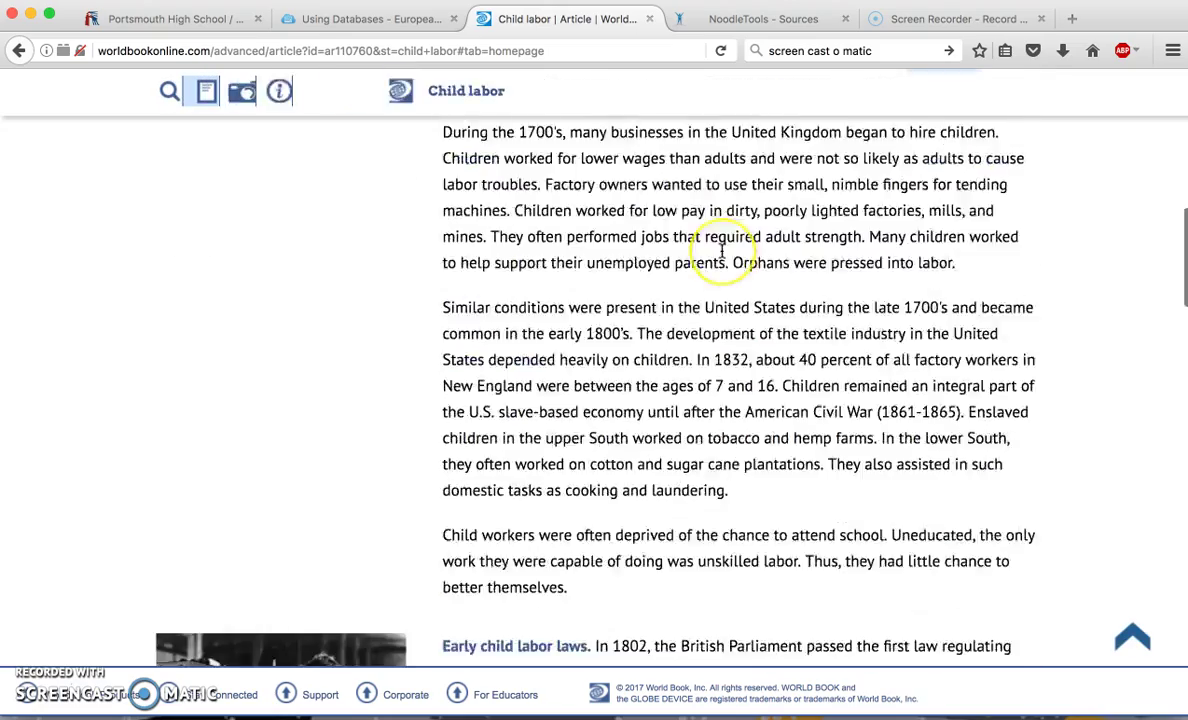
{"action": "scroll", "coordinate": [721, 251], "scroll_direction": "down", "scroll_amount": 15}
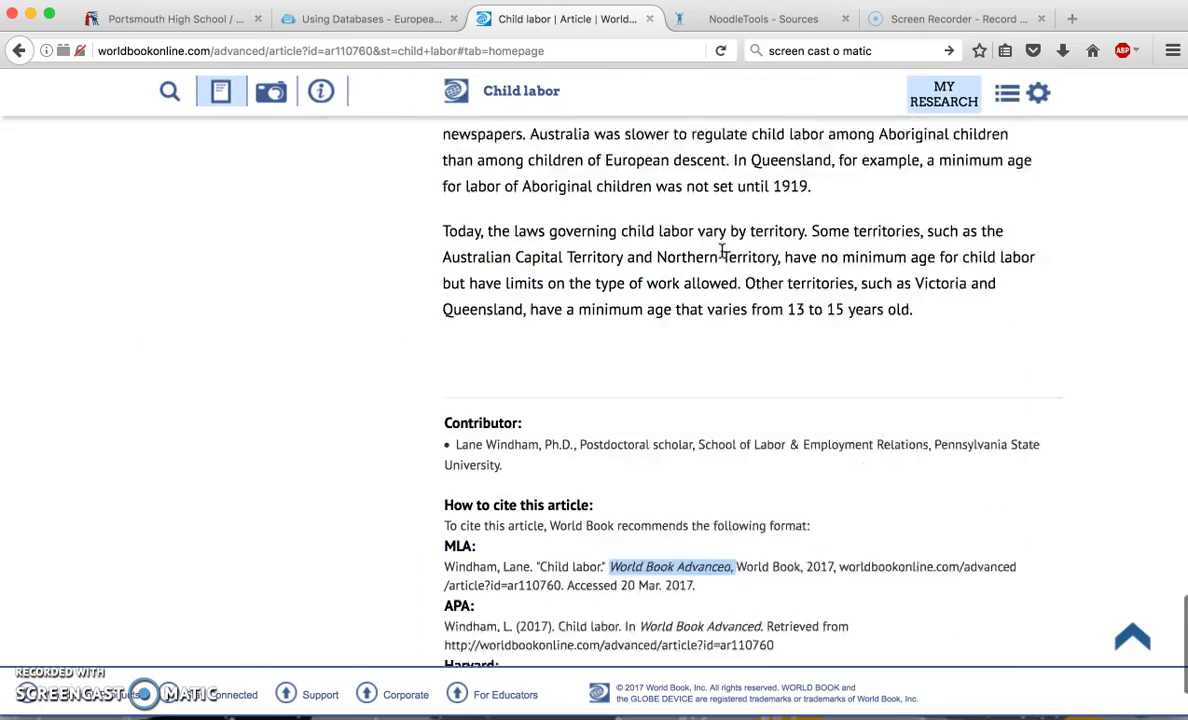
{"action": "left_click", "coordinate": [716, 488]}
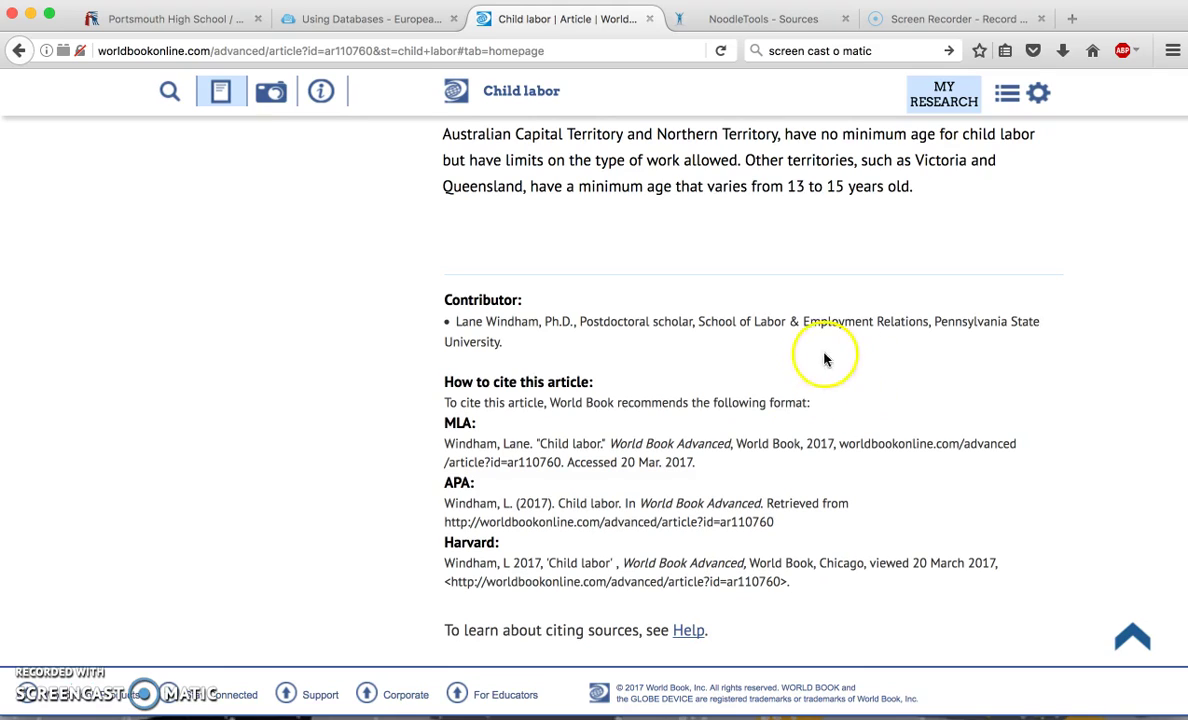
{"action": "left_click_drag", "start_coordinate": [800, 445], "coordinate": [739, 445]}
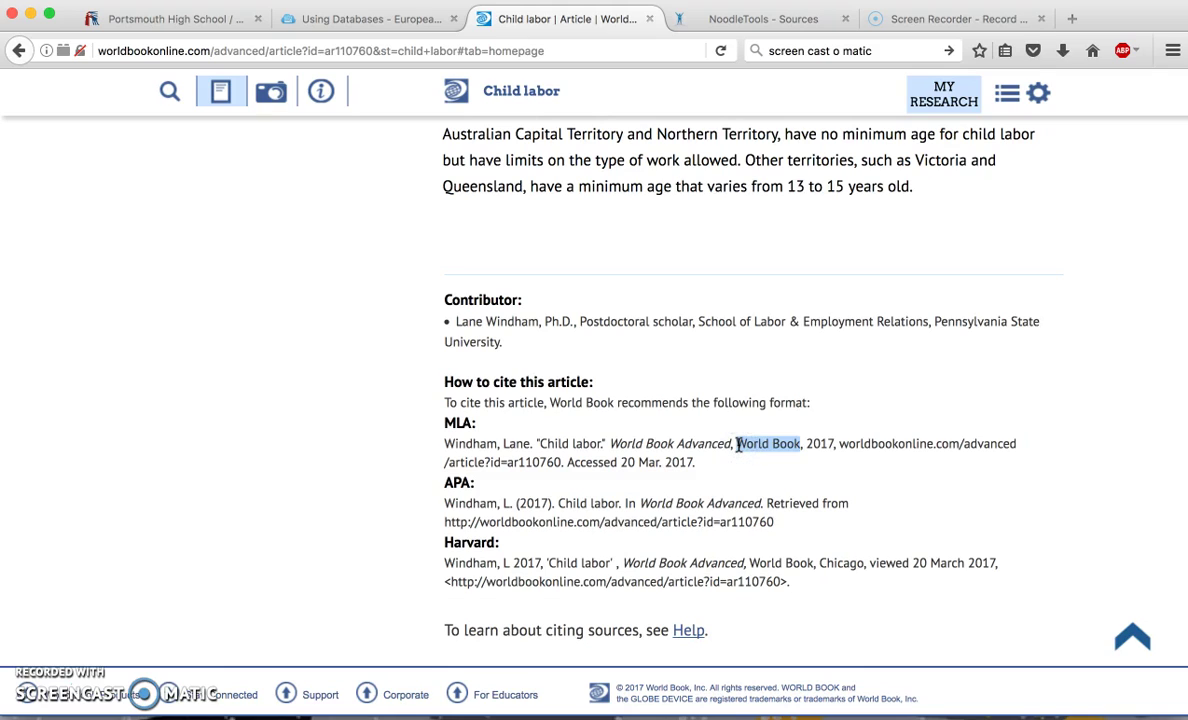
{"action": "left_click_drag", "start_coordinate": [813, 563], "coordinate": [754, 565]}
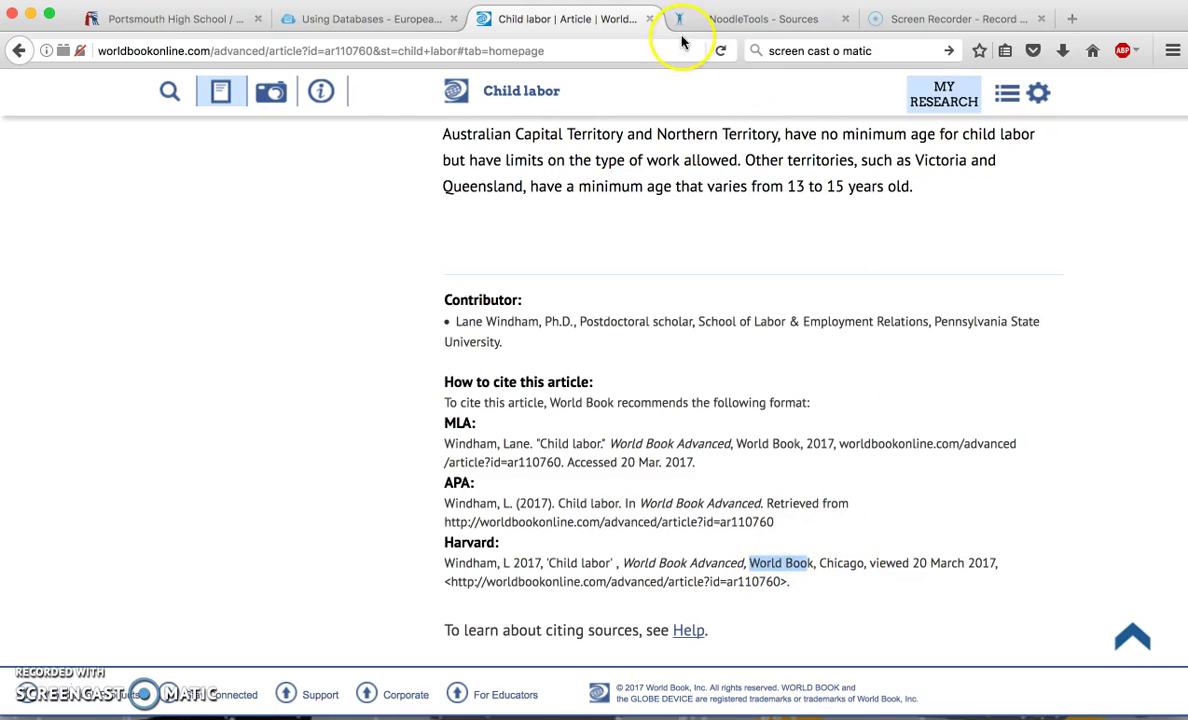
{"action": "left_click", "coordinate": [725, 19]}
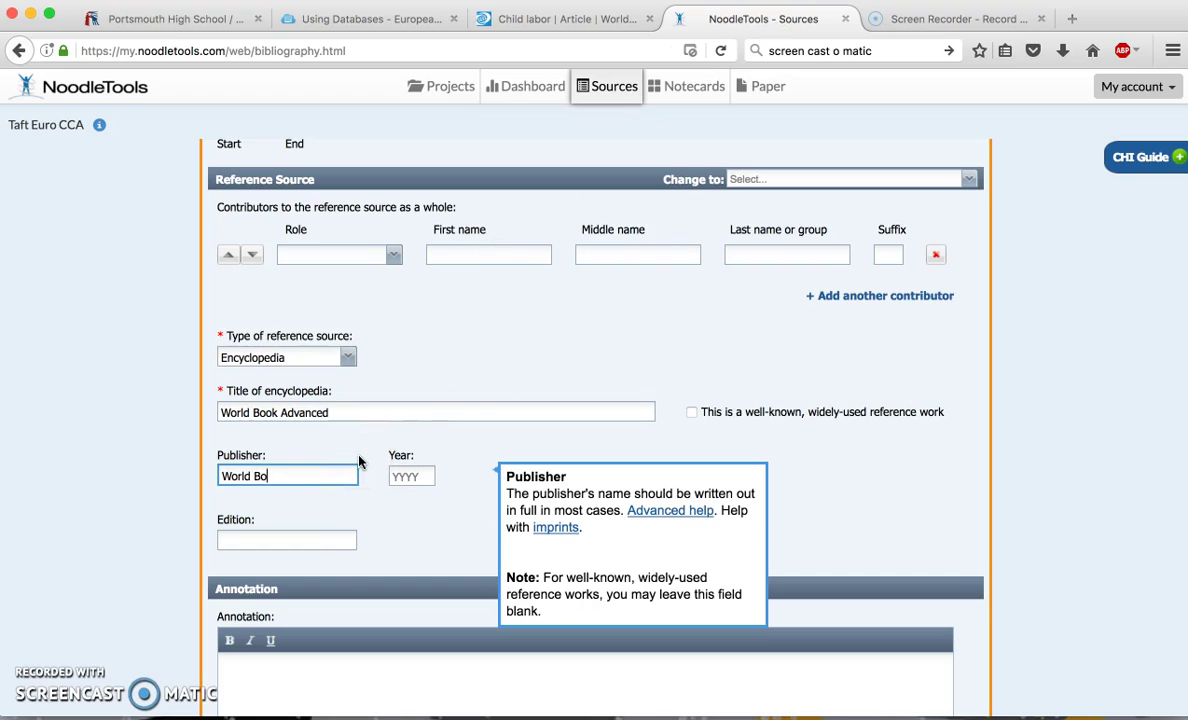
{"action": "left_click", "coordinate": [329, 477]}
- Copy the year 2017 from World Book's MLA citation into the encyclopedia's publication year in NoodleTools, leaving the edition blank
{"action": "left_click", "coordinate": [416, 476]}
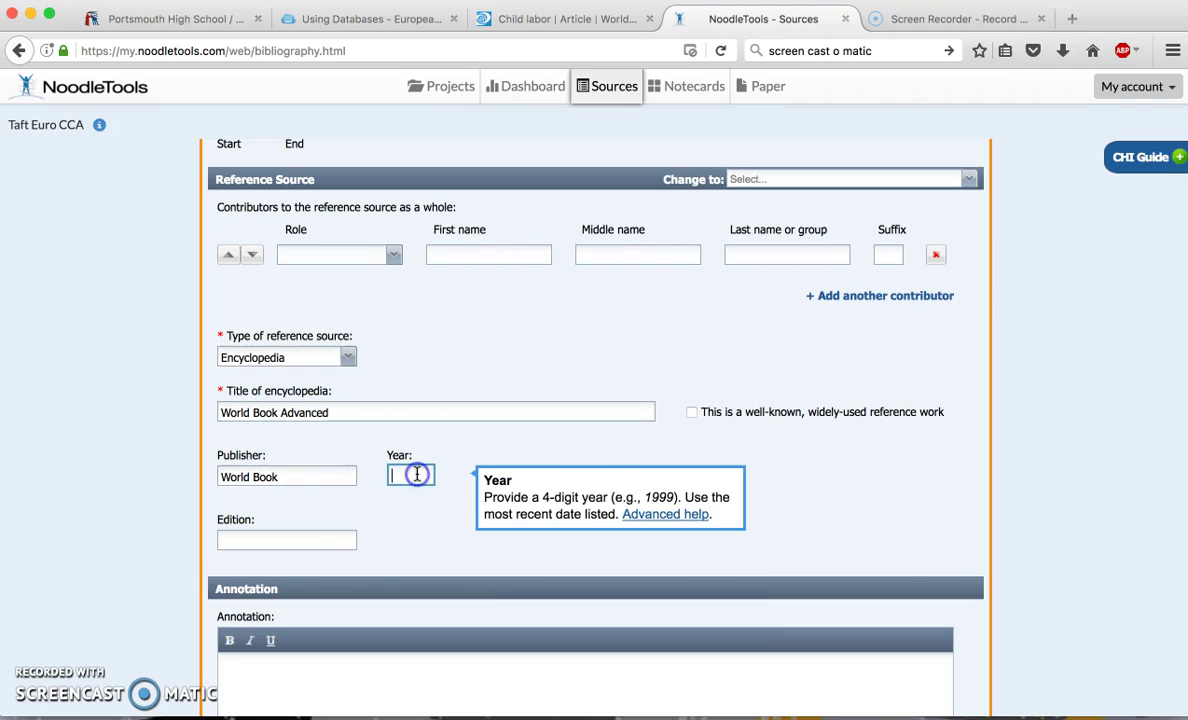
{"action": "left_click", "coordinate": [530, 14]}
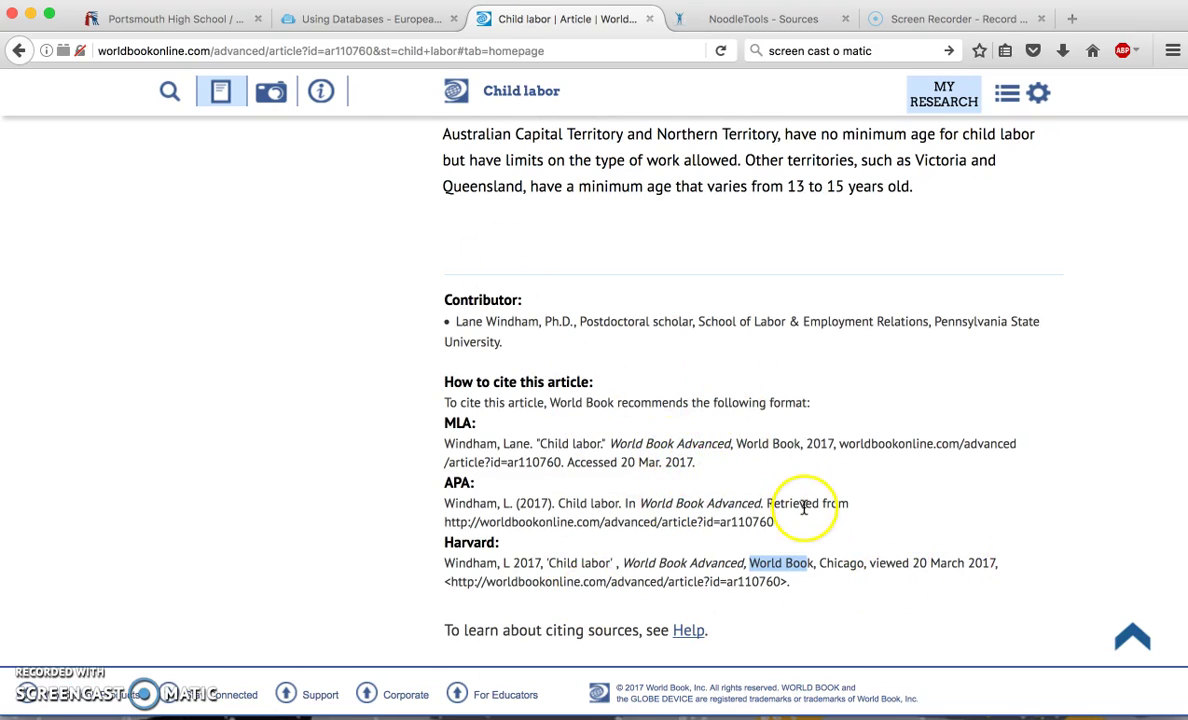
{"action": "left_click_drag", "start_coordinate": [808, 443], "coordinate": [842, 443]}
{"action": "key", "text": "ctrl+c"}
{"action": "left_click", "coordinate": [812, 20]}
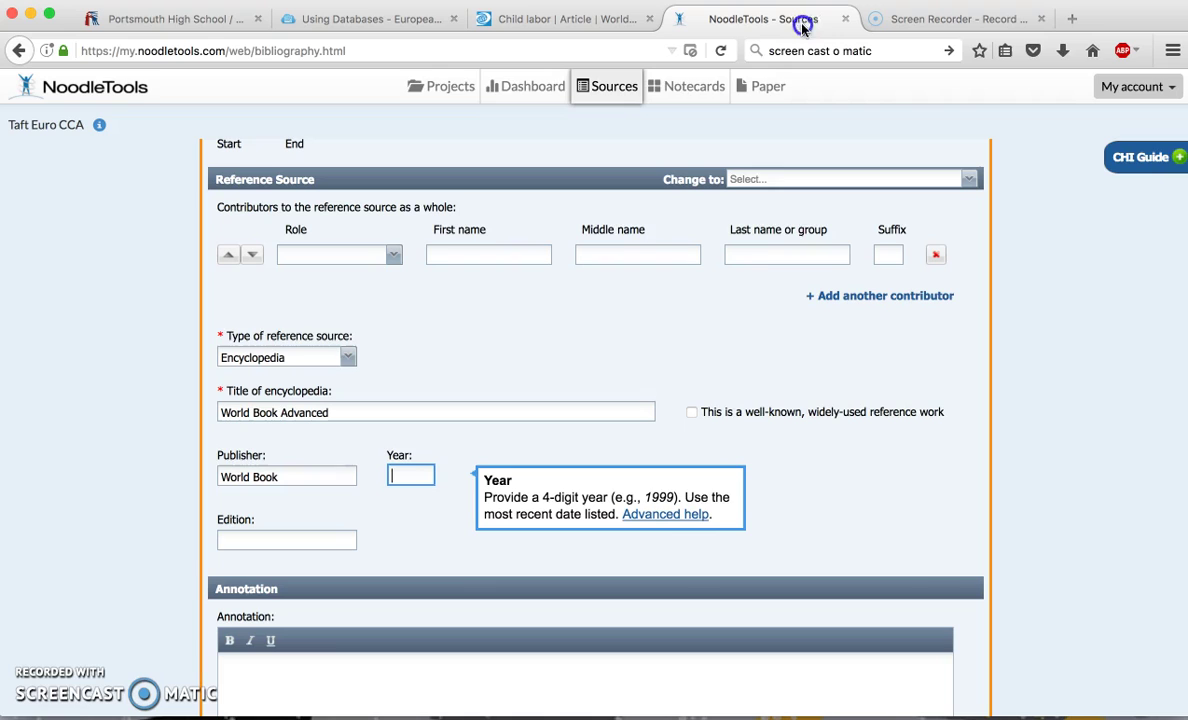
{"action": "key", "text": "ctrl+v"}
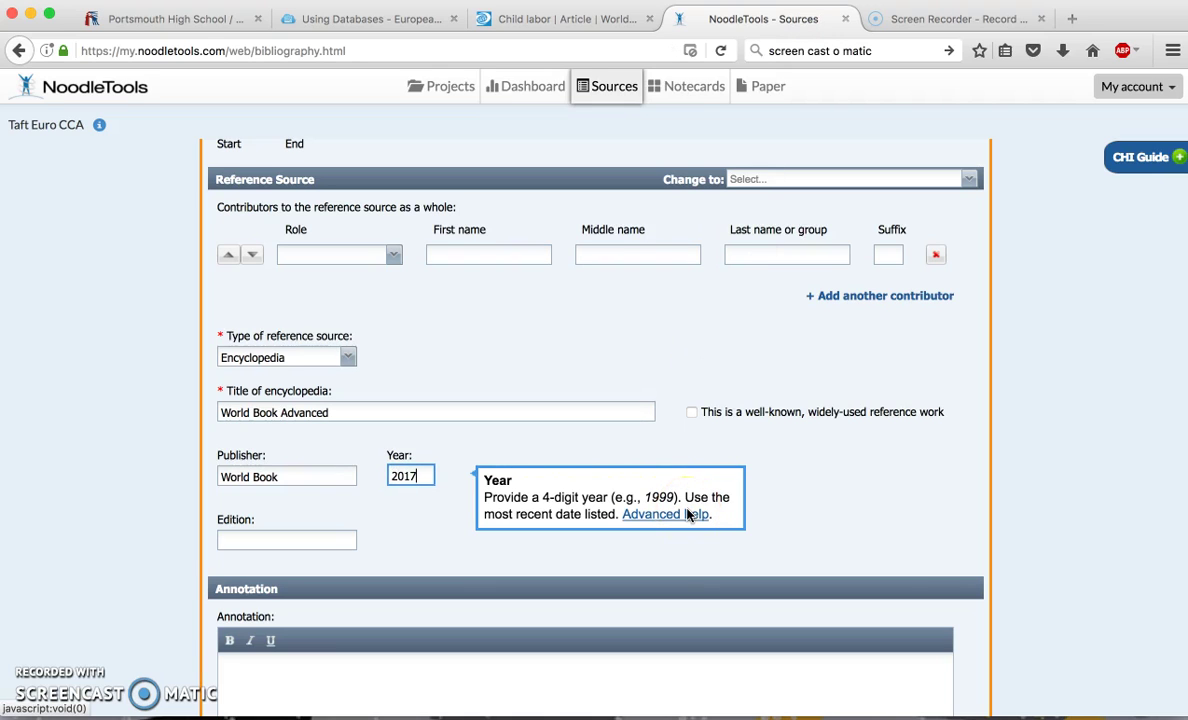
{"action": "left_click", "coordinate": [284, 540]}
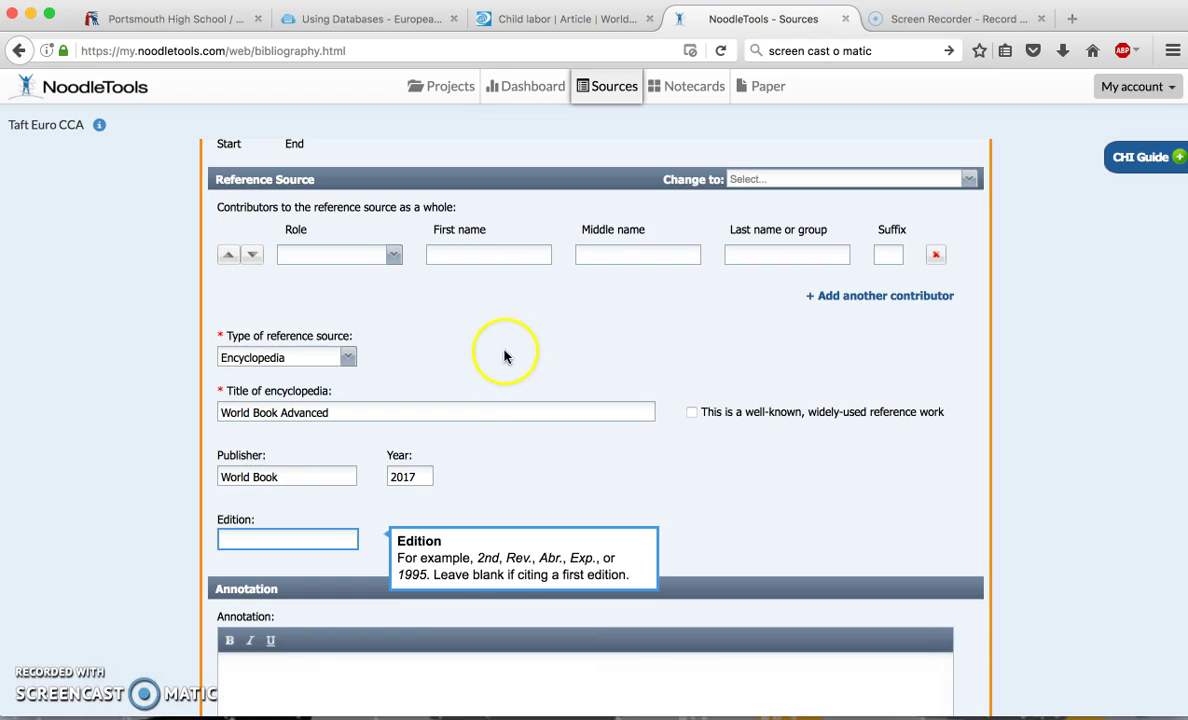
{"action": "left_click", "coordinate": [538, 485]}
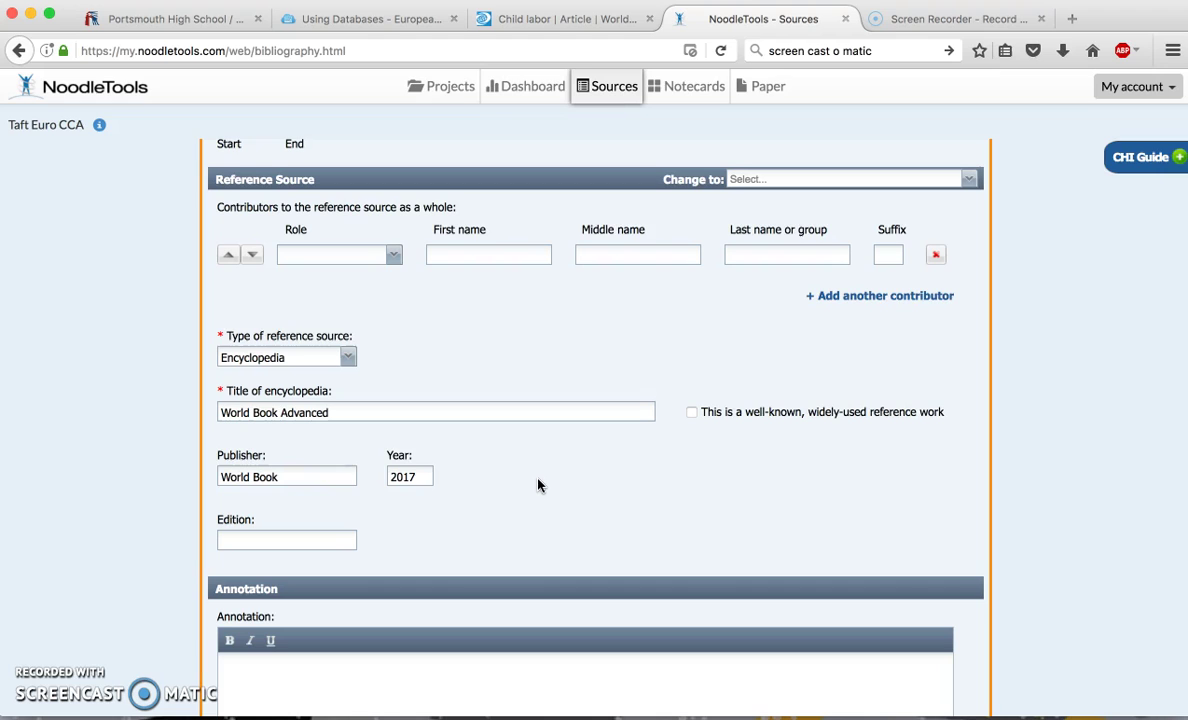
- Review the completed citation form and compare its author entry with the CHI formatting guide for a database reference source
{"action": "scroll", "coordinate": [538, 485], "scroll_direction": "down", "scroll_amount": 3}
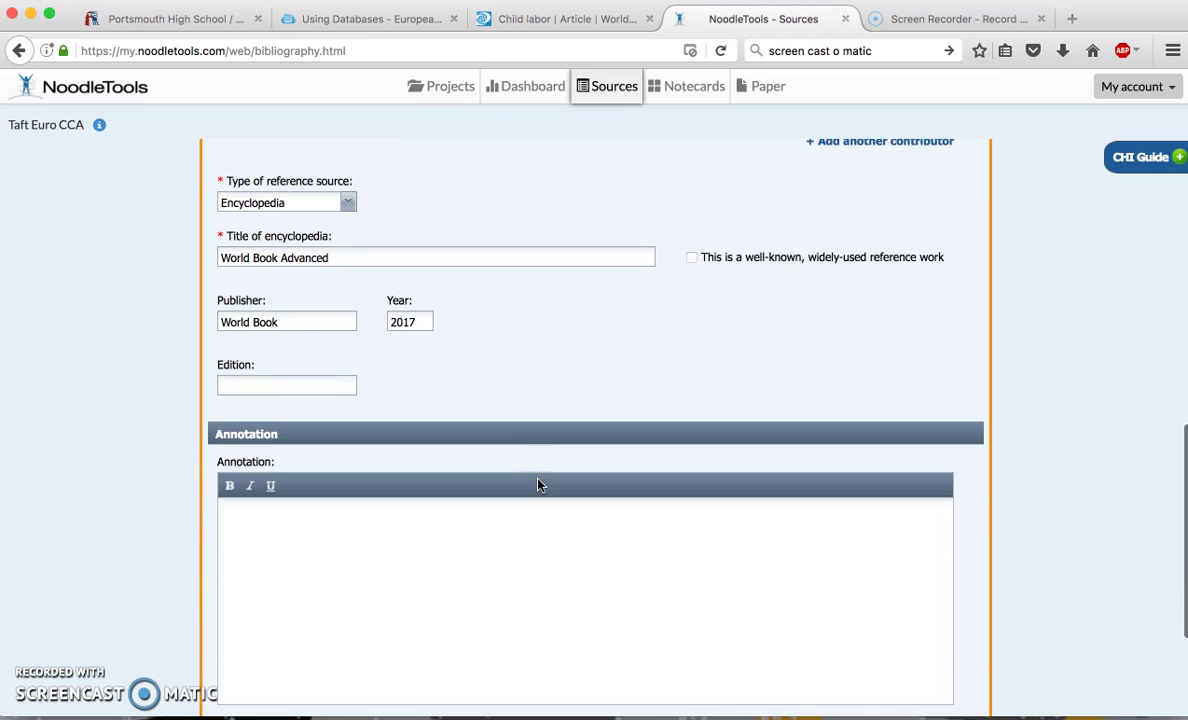
{"action": "scroll", "coordinate": [538, 485], "scroll_direction": "up", "scroll_amount": 8}
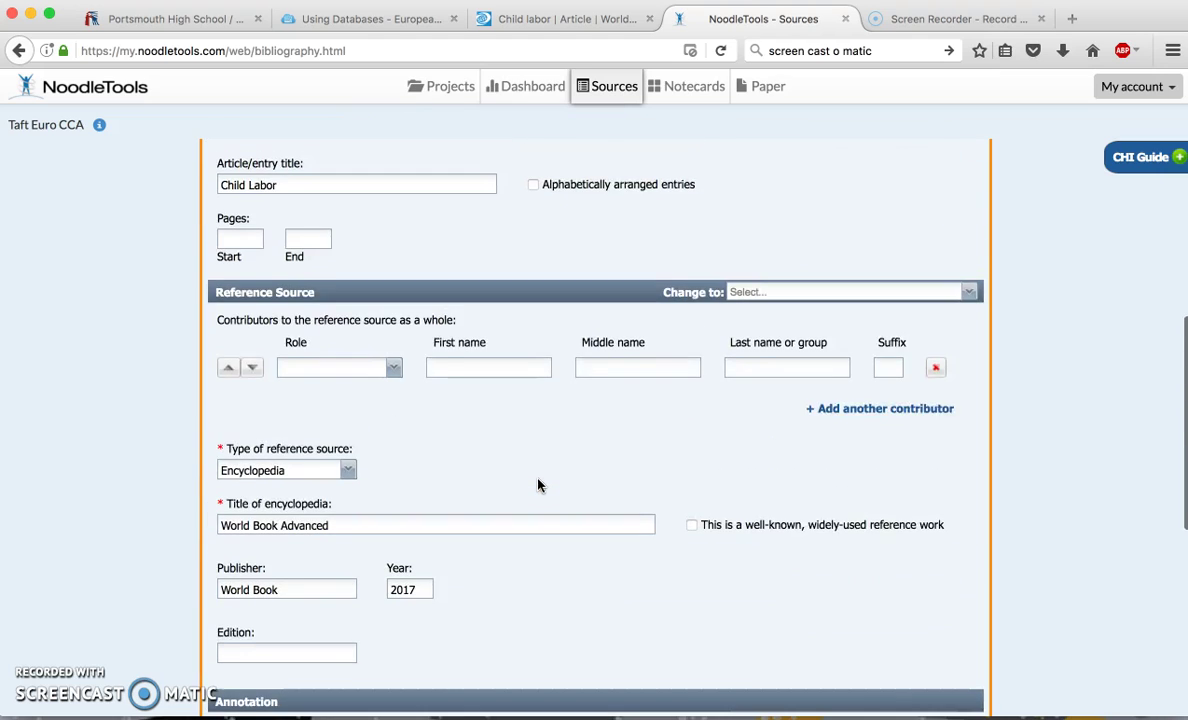
{"action": "scroll", "coordinate": [538, 485], "scroll_direction": "down", "scroll_amount": 3}
{"action": "scroll", "coordinate": [538, 485], "scroll_direction": "up", "scroll_amount": 8}
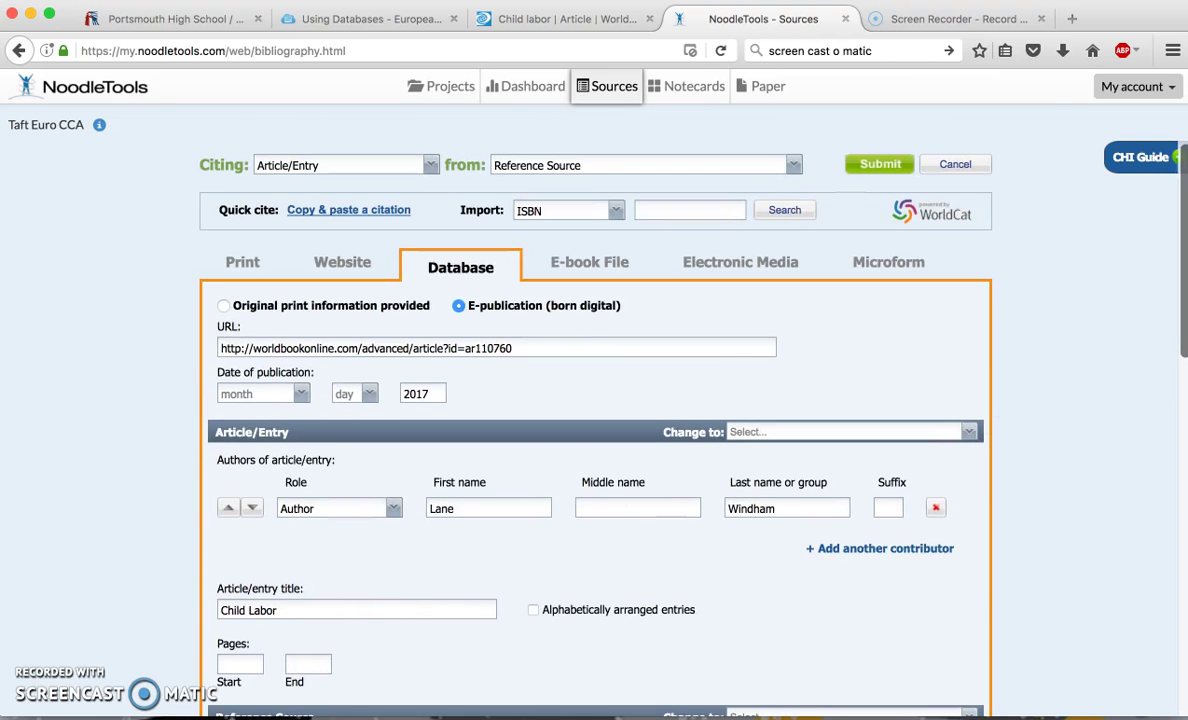
{"action": "left_click", "coordinate": [1140, 165]}
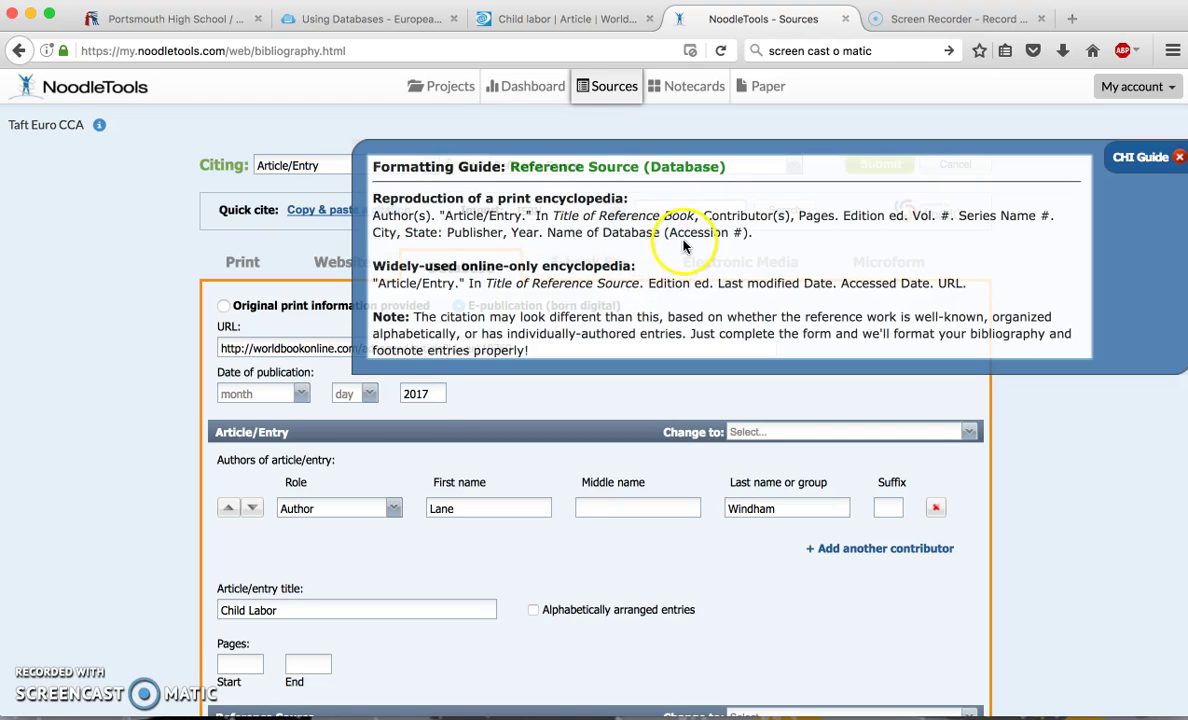
{"action": "left_click_drag", "start_coordinate": [750, 233], "coordinate": [340, 205]}
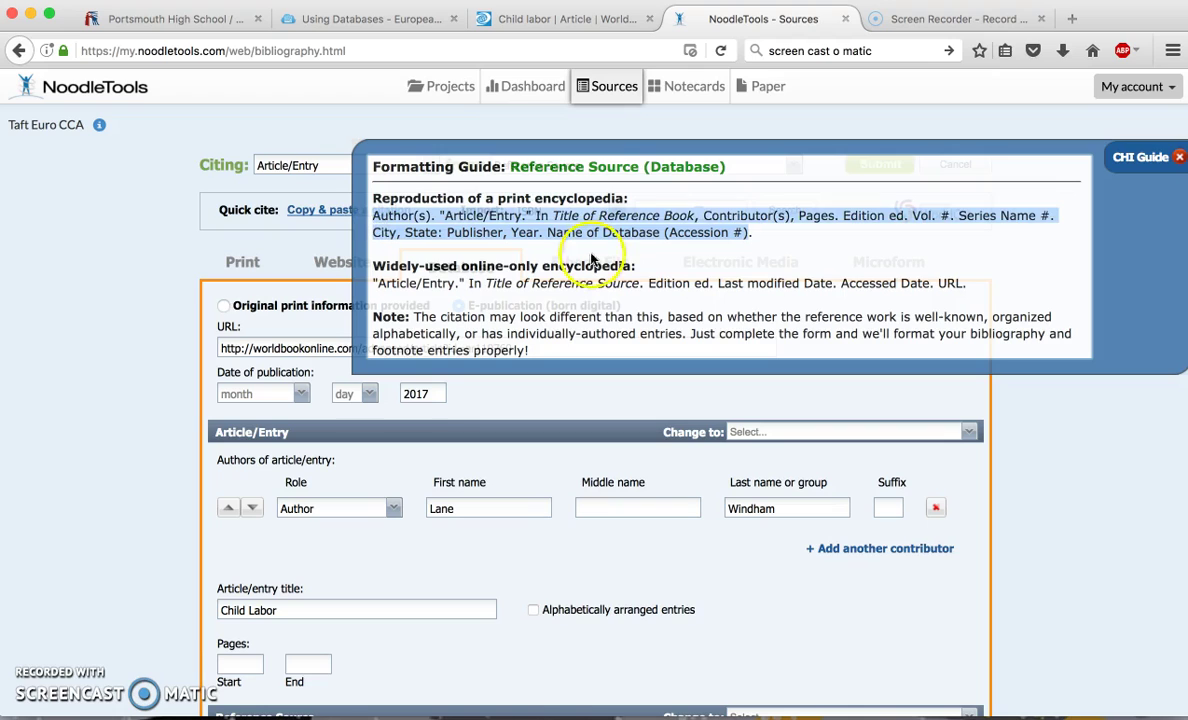
{"action": "left_click", "coordinate": [632, 252]}
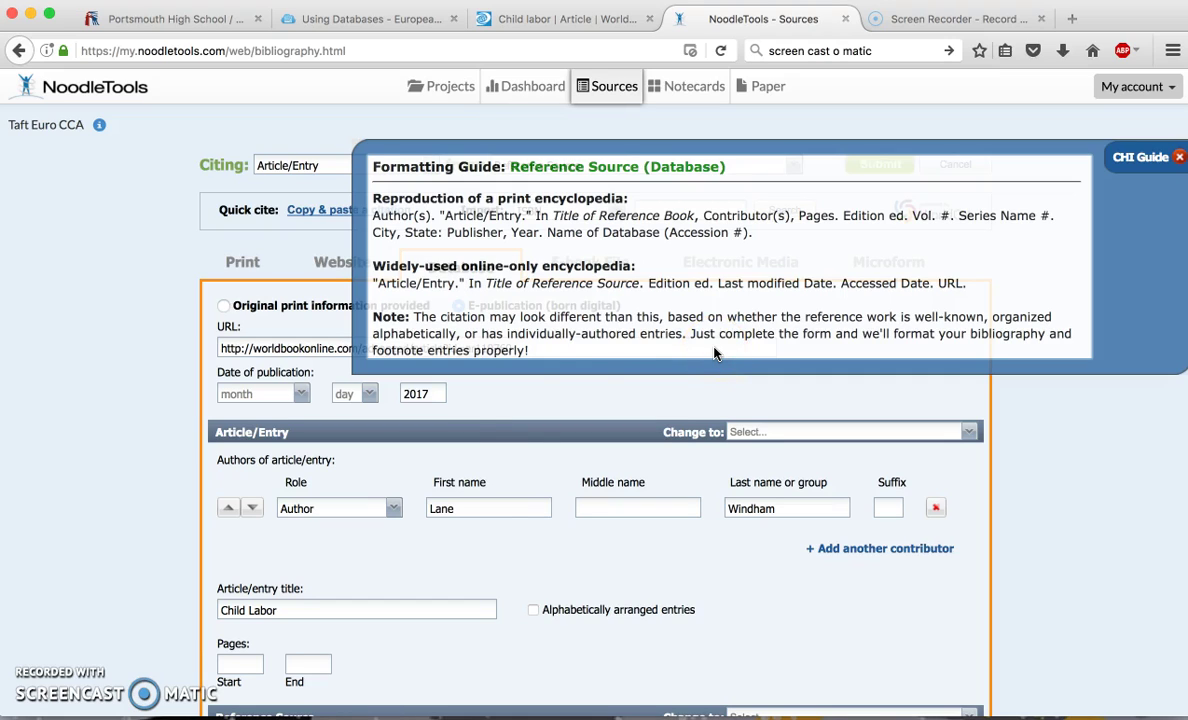
{"action": "left_click", "coordinate": [465, 508]}
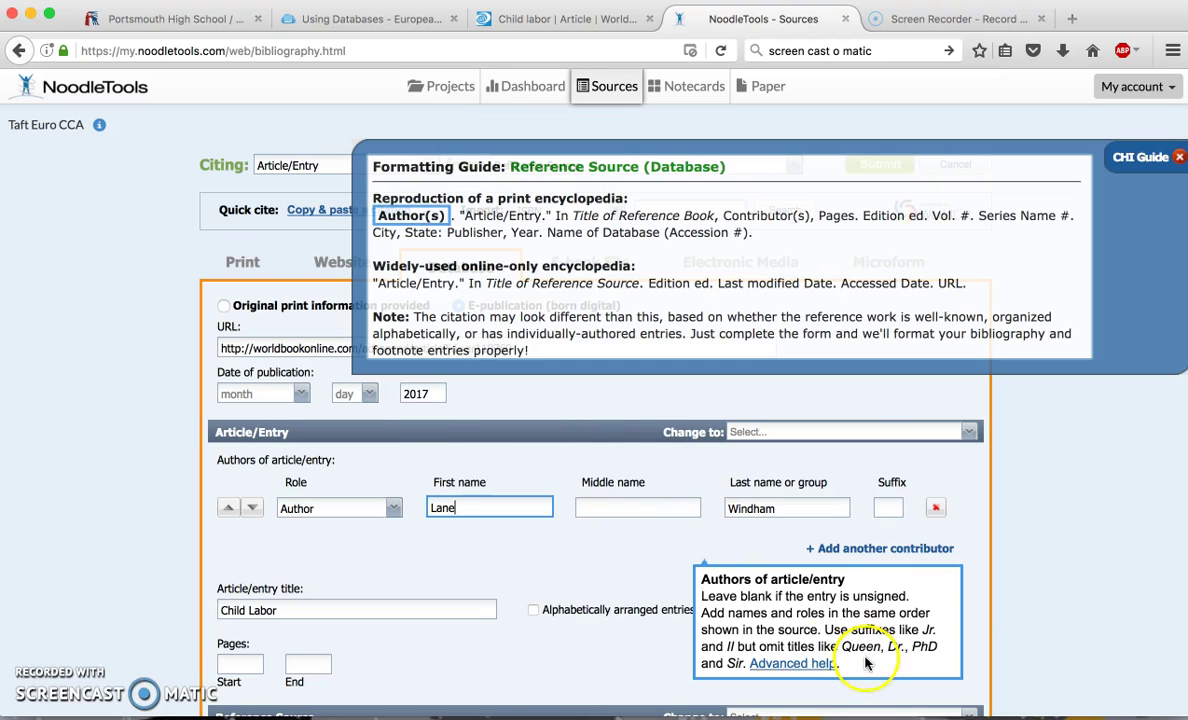
{"action": "left_click", "coordinate": [1140, 157]}
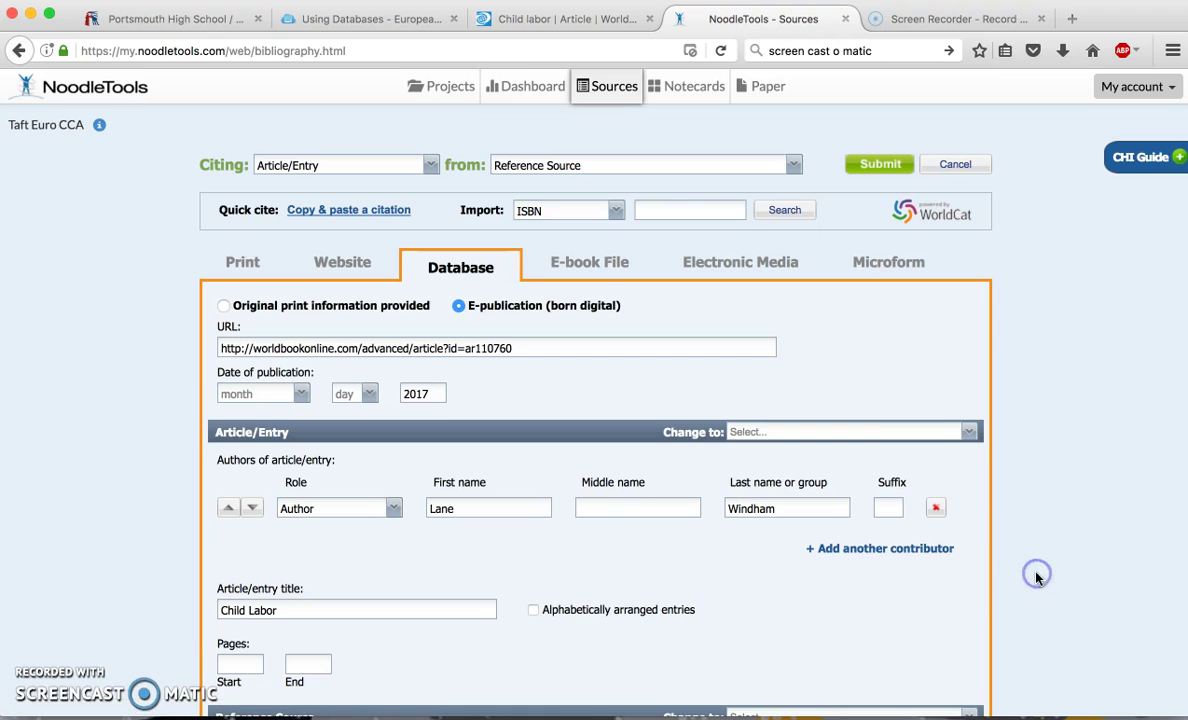
- Submit the citation with the annotation left blank and the source included in the final bibliography
{"action": "scroll", "coordinate": [1030, 480], "scroll_direction": "down", "scroll_amount": 2}
{"action": "scroll", "coordinate": [1030, 477], "scroll_direction": "down", "scroll_amount": 10}
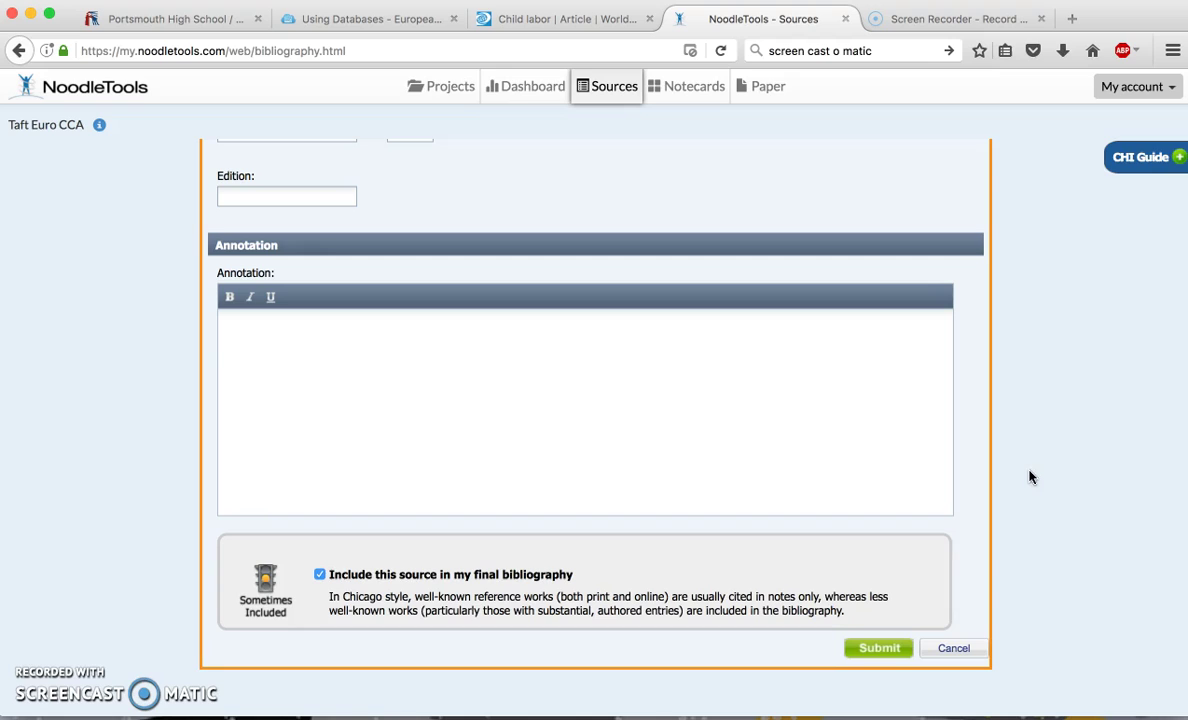
{"action": "left_click", "coordinate": [884, 650]}
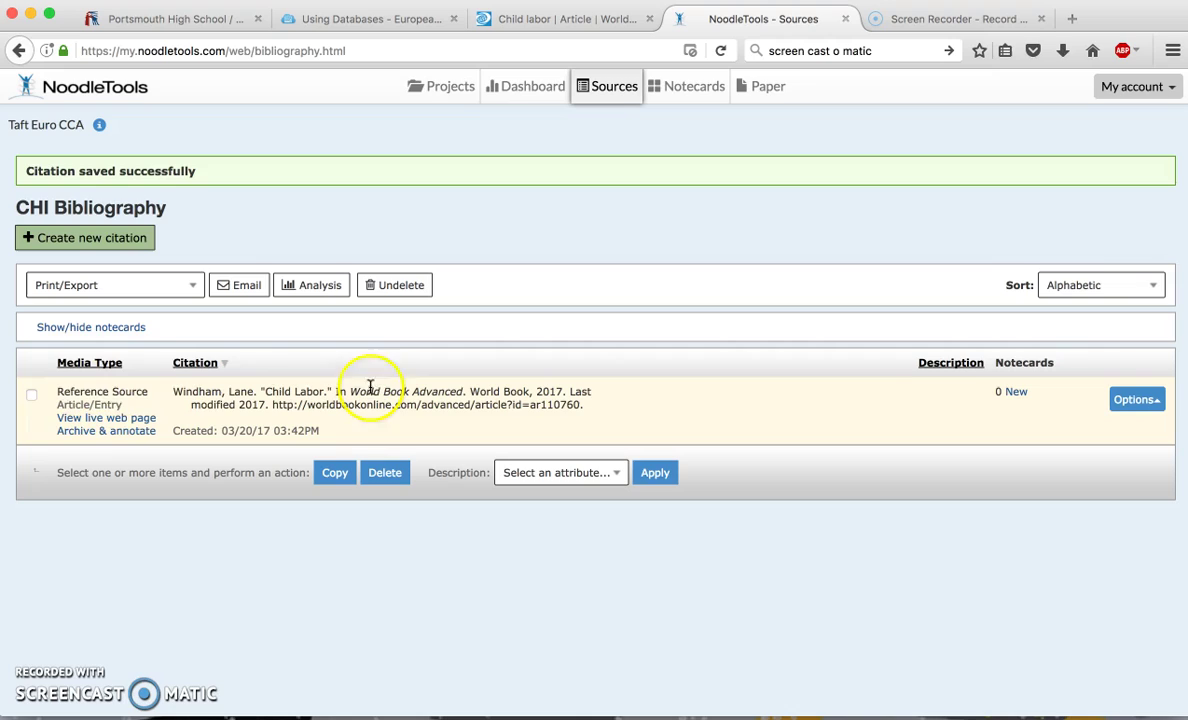
- View the live web page linked from the saved Child Labor citation and return to the NoodleTools bibliography
{"action": "left_click", "coordinate": [70, 420]}
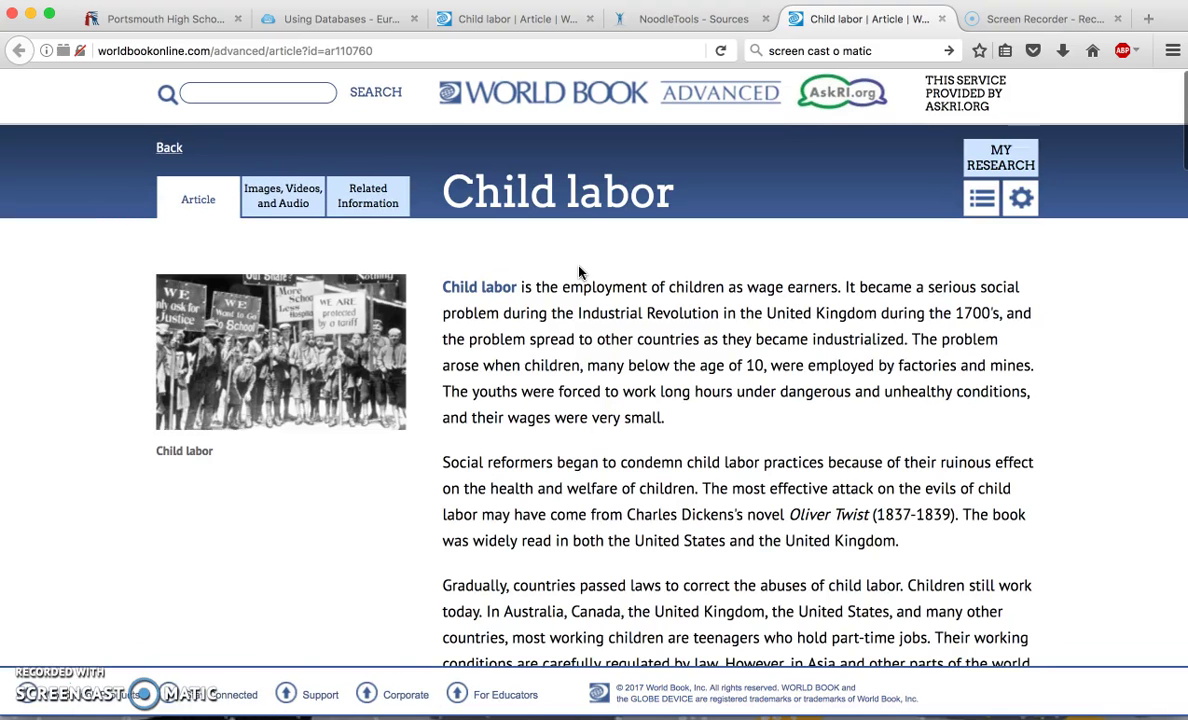
{"action": "left_click", "coordinate": [719, 22]}
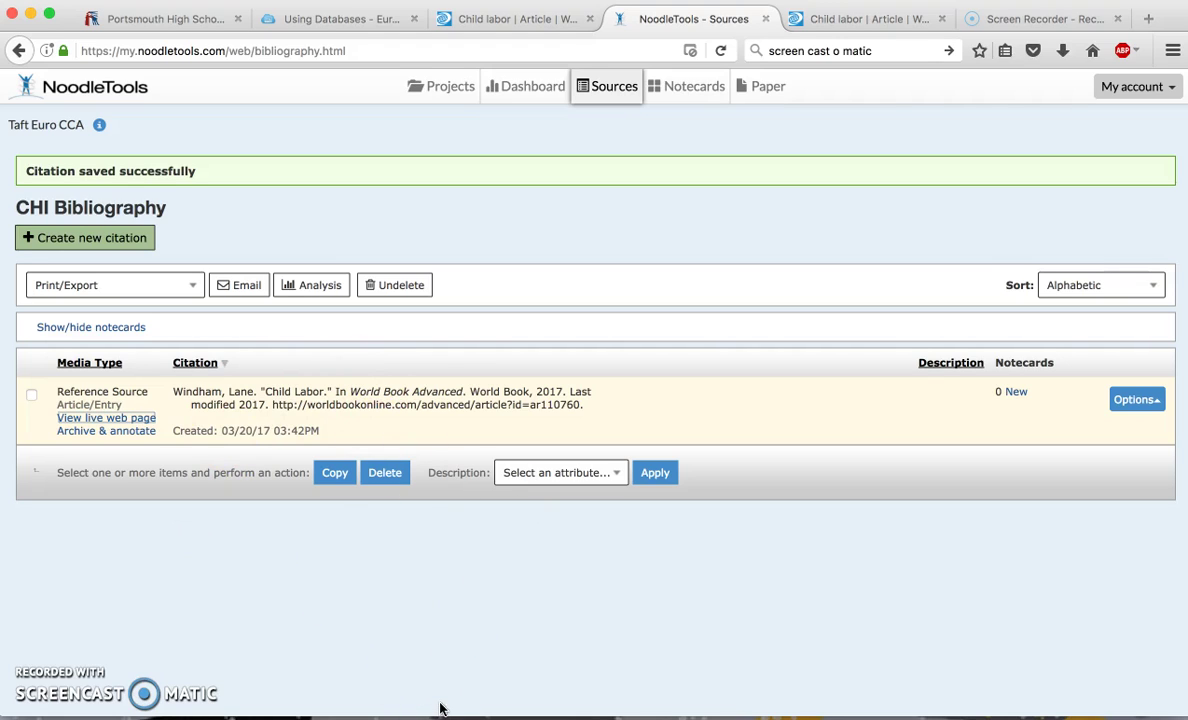
- Open the footnote format for the Child Labor citation and examine its full and shortened Chicago-style examples
{"action": "left_click", "coordinate": [1155, 402]}
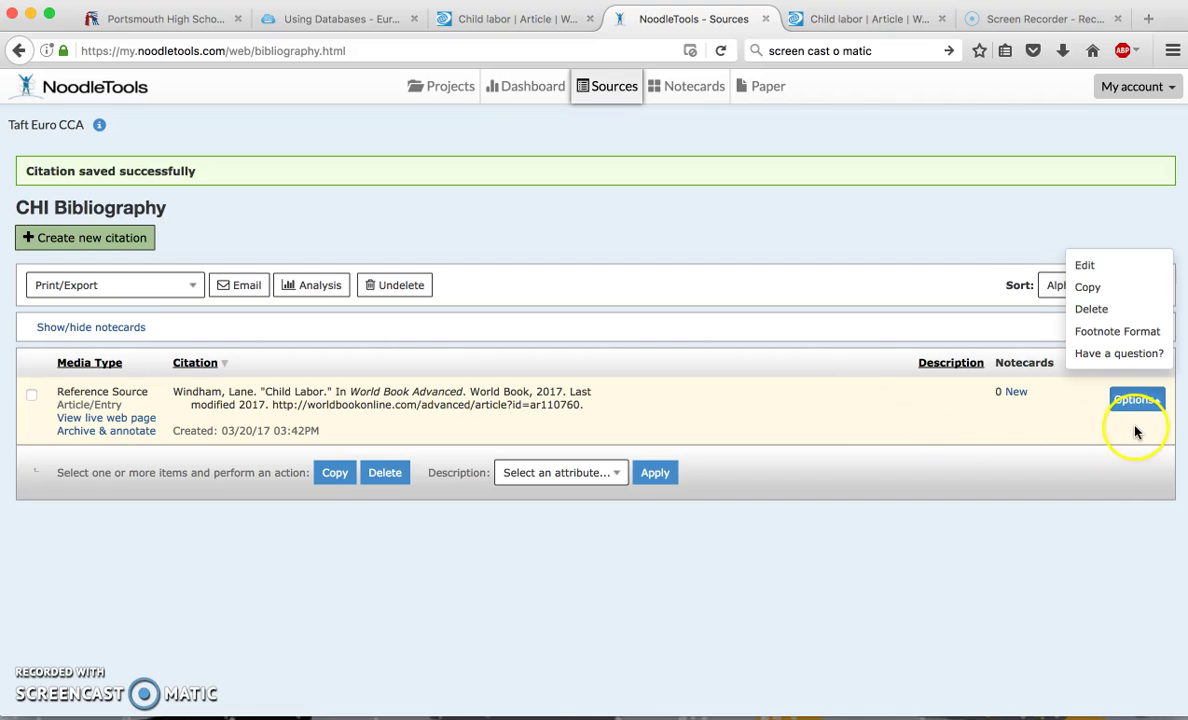
{"action": "left_click", "coordinate": [1149, 333]}
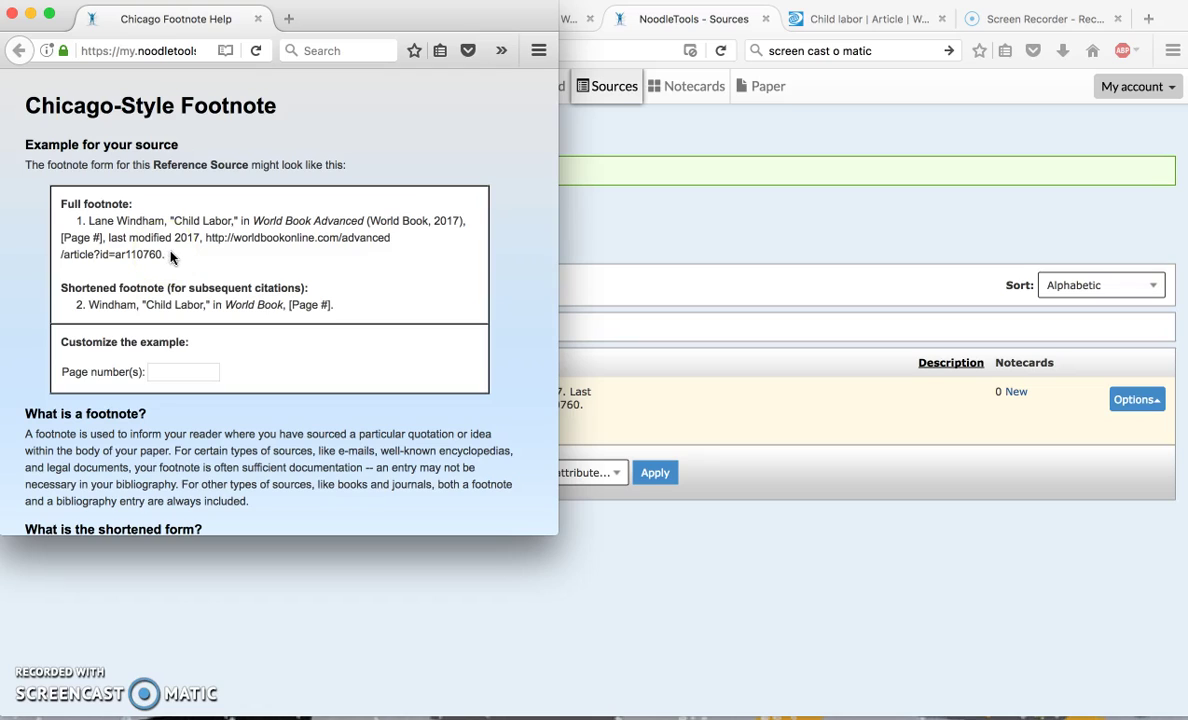
{"action": "left_click", "coordinate": [88, 219]}
{"action": "left_click_drag", "start_coordinate": [88, 219], "coordinate": [174, 254]}
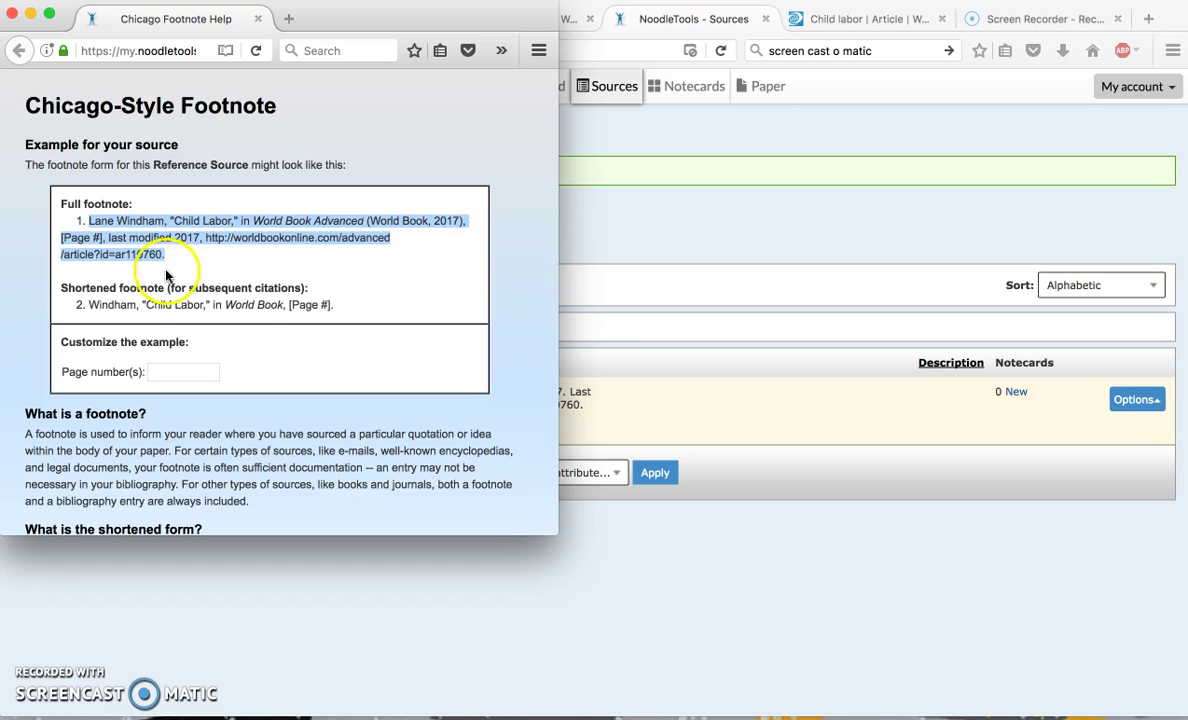
{"action": "left_click_drag", "start_coordinate": [340, 305], "coordinate": [91, 307]}
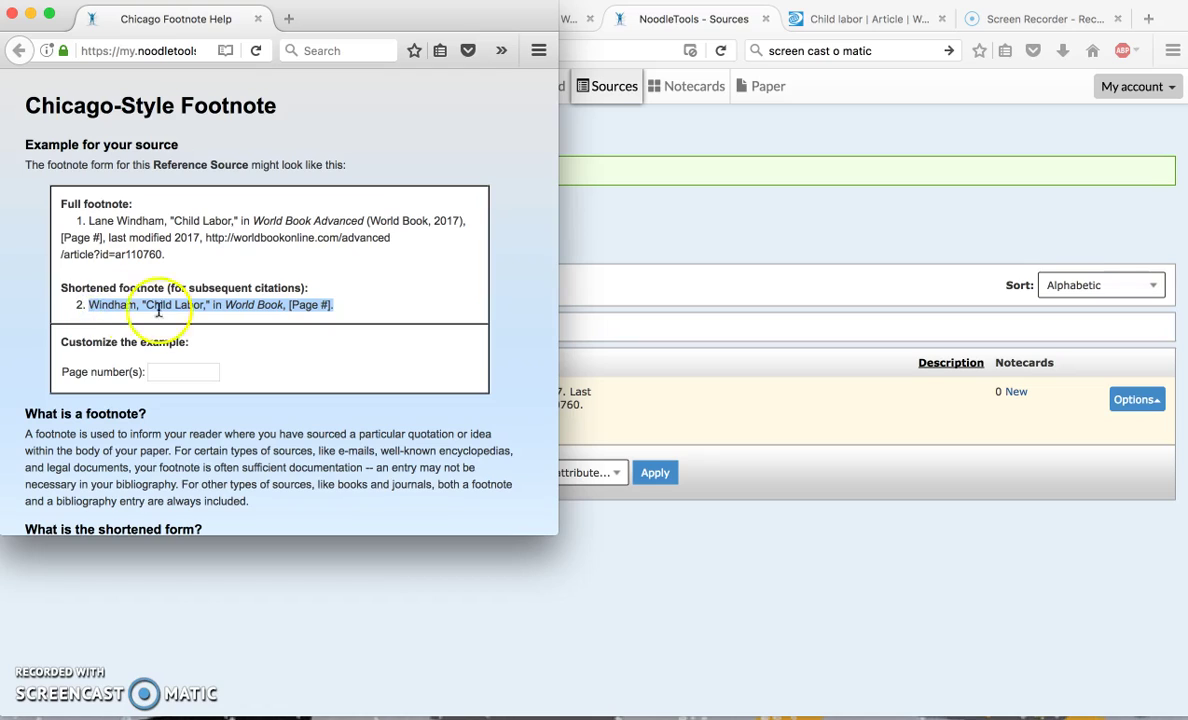
{"action": "left_click", "coordinate": [354, 301]}
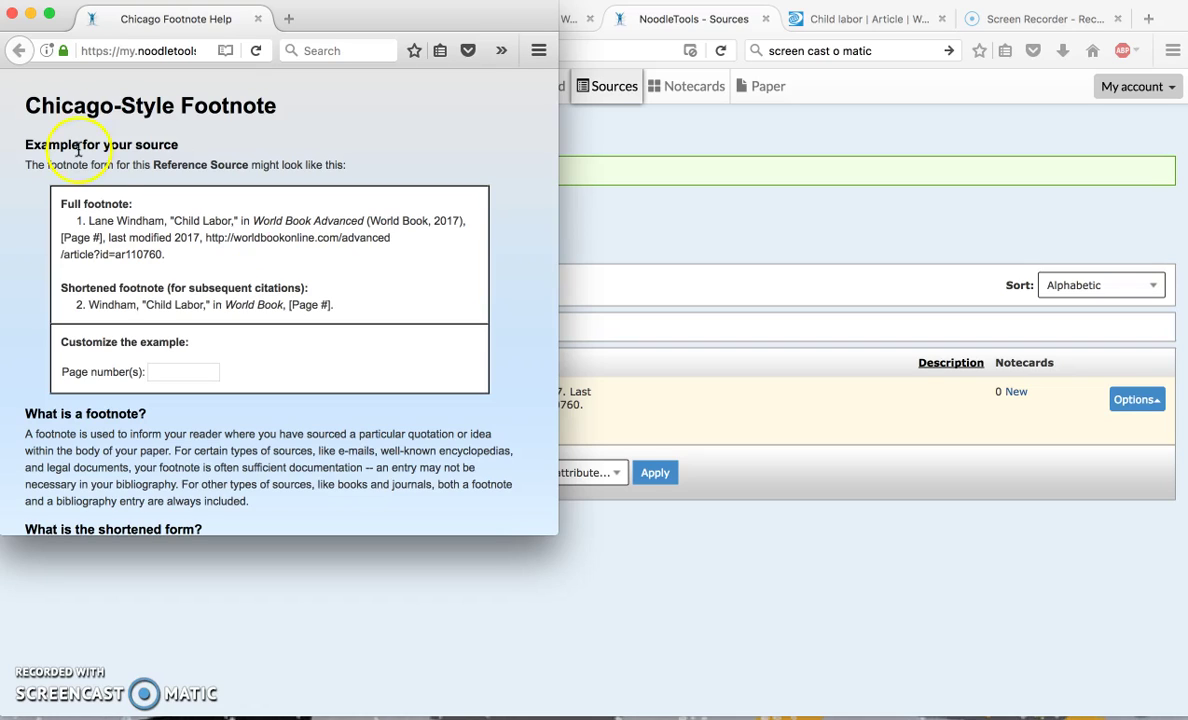
- Read through the Chicago footnote guidance, including the rules on "Ibid." and multiple sources, and return to the source's footnote examples
{"action": "scroll", "coordinate": [197, 413], "scroll_direction": "down", "scroll_amount": 8}
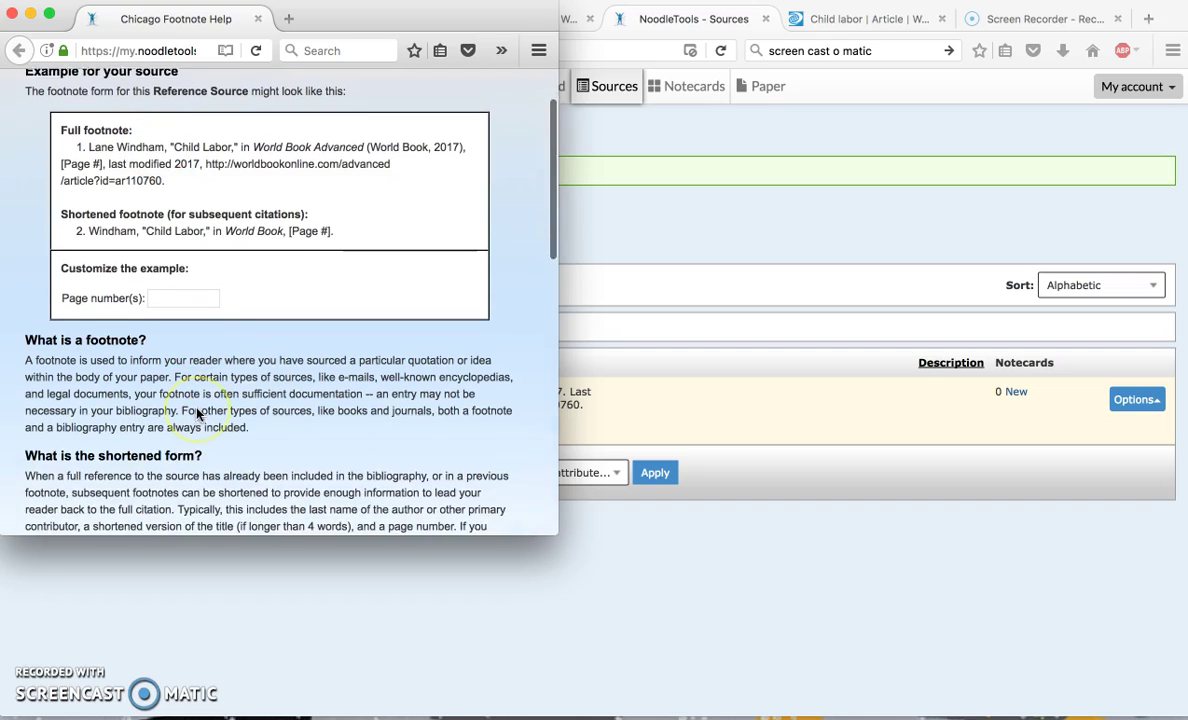
{"action": "scroll", "coordinate": [197, 413], "scroll_direction": "down", "scroll_amount": 7}
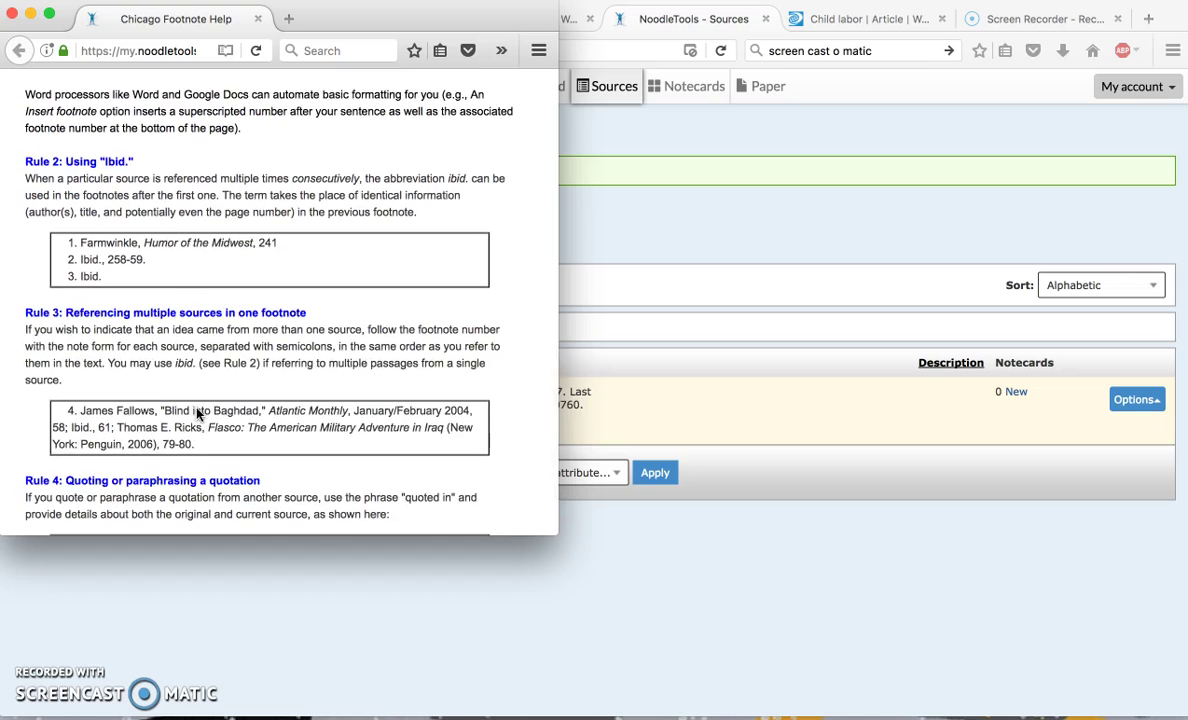
{"action": "scroll", "coordinate": [197, 413], "scroll_direction": "down", "scroll_amount": 1}
{"action": "scroll", "coordinate": [197, 413], "scroll_direction": "up", "scroll_amount": 10}
{"action": "scroll", "coordinate": [197, 413], "scroll_direction": "up", "scroll_amount": 5}
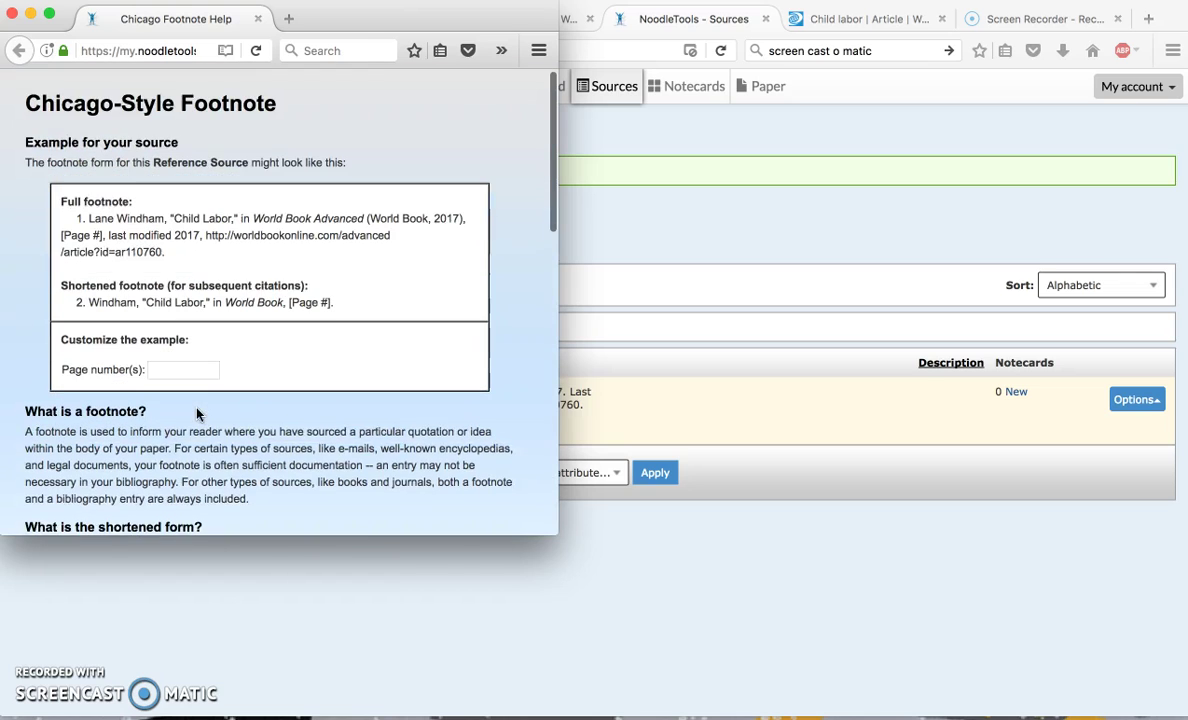
{"action": "left_click", "coordinate": [155, 253]}
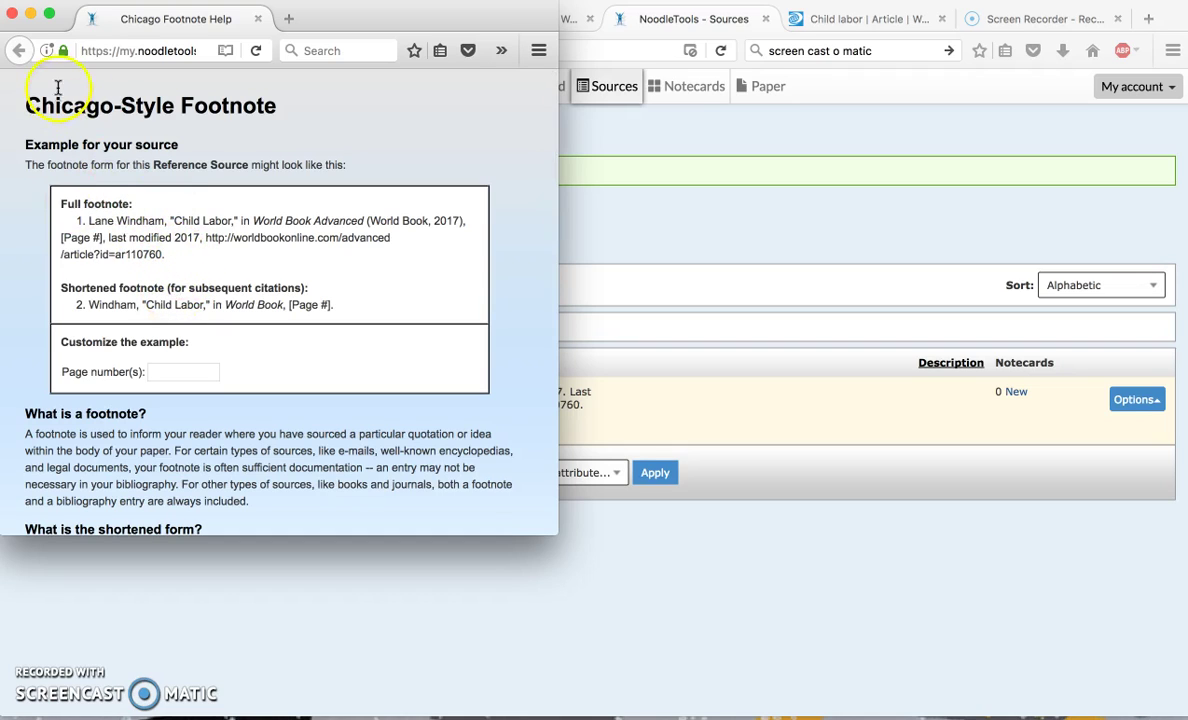
- Close the Chicago footnote help window and highlight the Child Labor citation in the bibliography to review its full text
{"action": "left_click", "coordinate": [13, 14]}
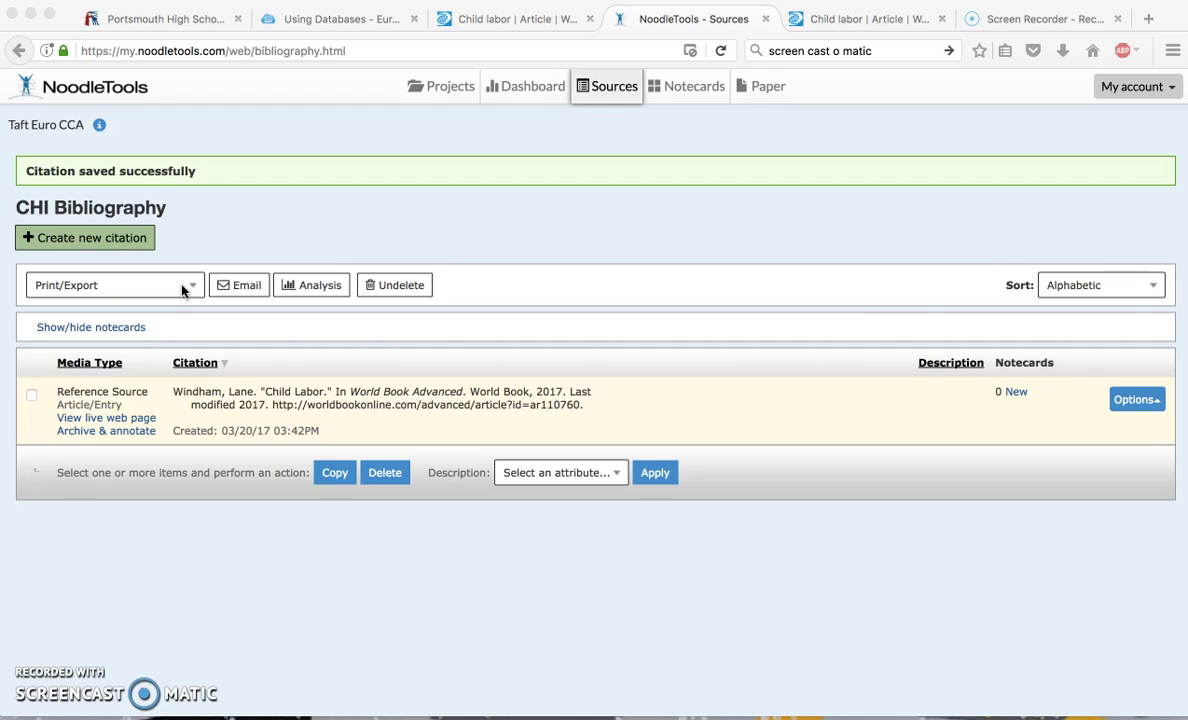
{"action": "left_click", "coordinate": [373, 407]}
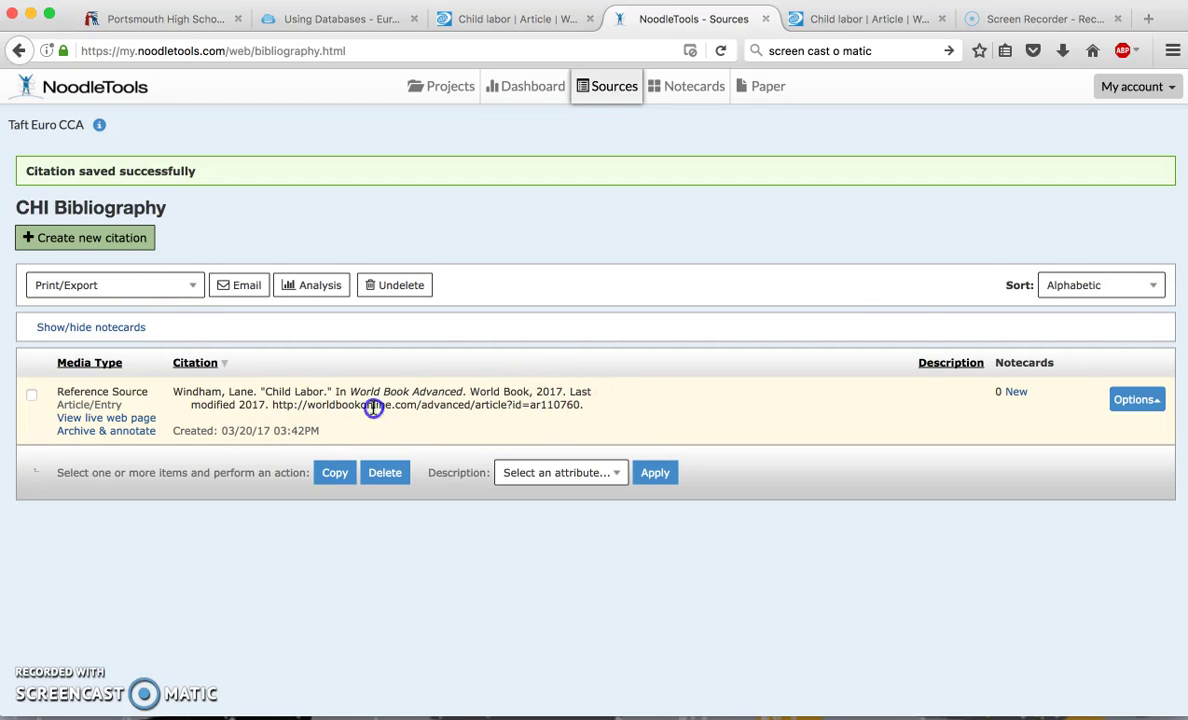
{"action": "left_click_drag", "start_coordinate": [165, 390], "coordinate": [556, 402]}
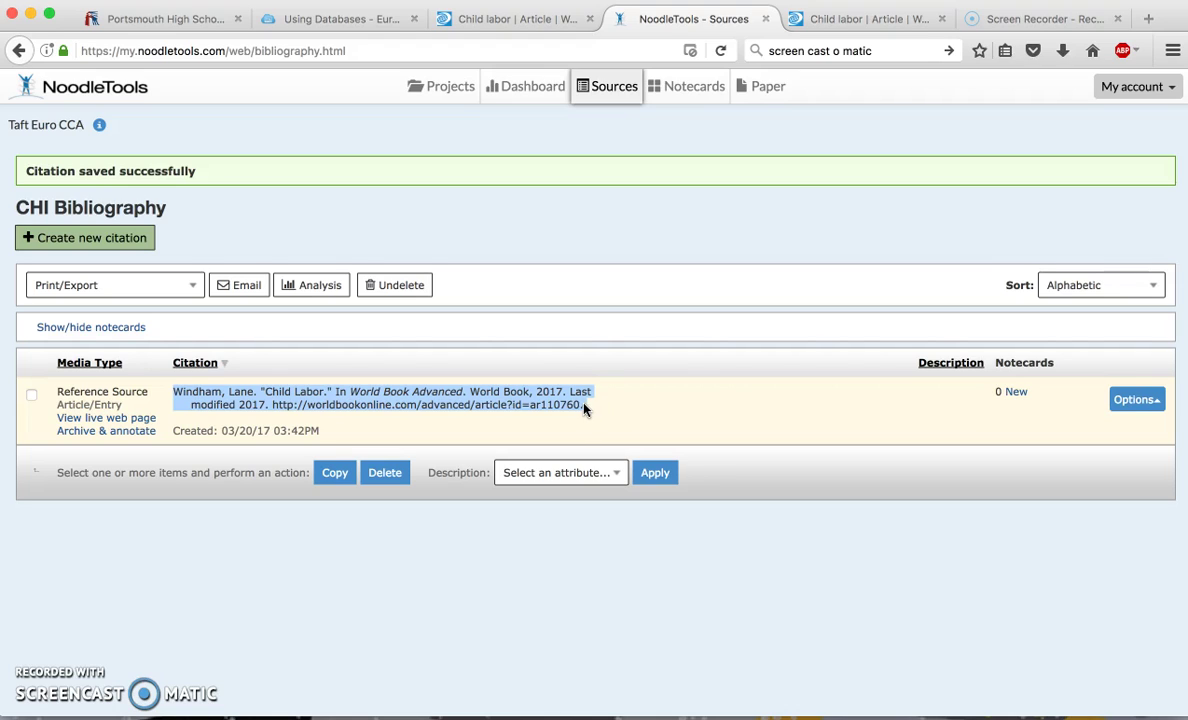
{"action": "left_click", "coordinate": [584, 408]}
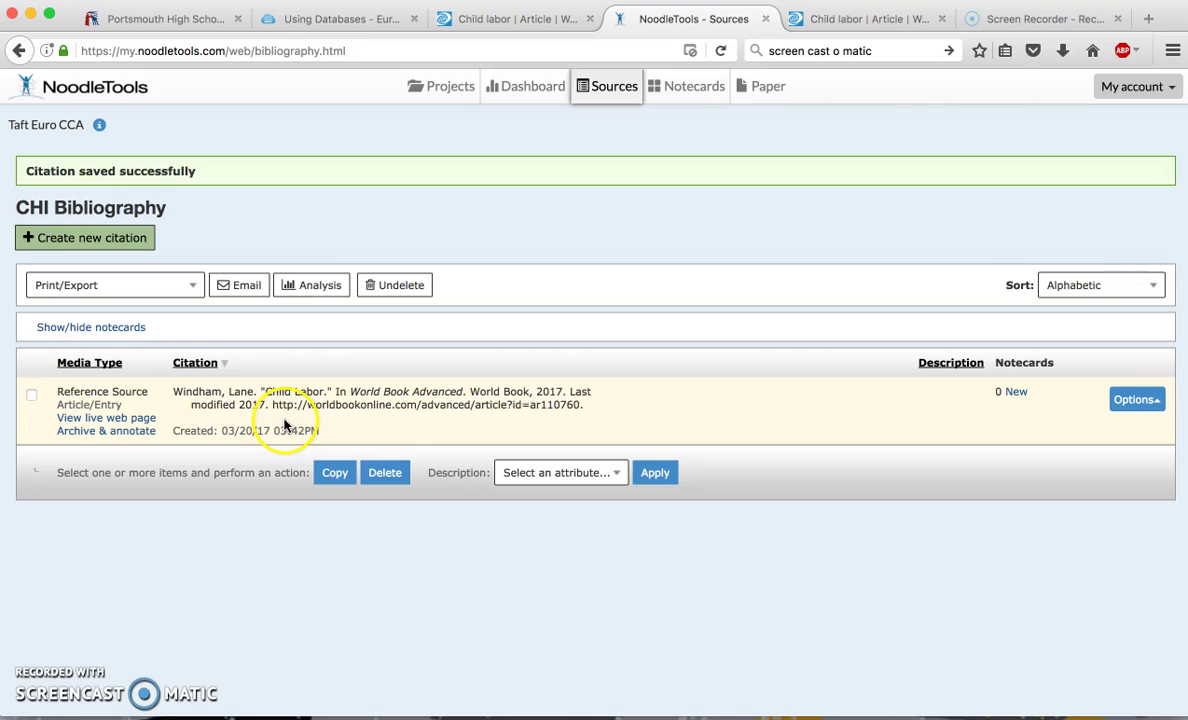
- Export the Taft Euro CCA bibliography to Google Docs and check the heading and citation in the exported document
{"action": "left_click", "coordinate": [152, 285]}
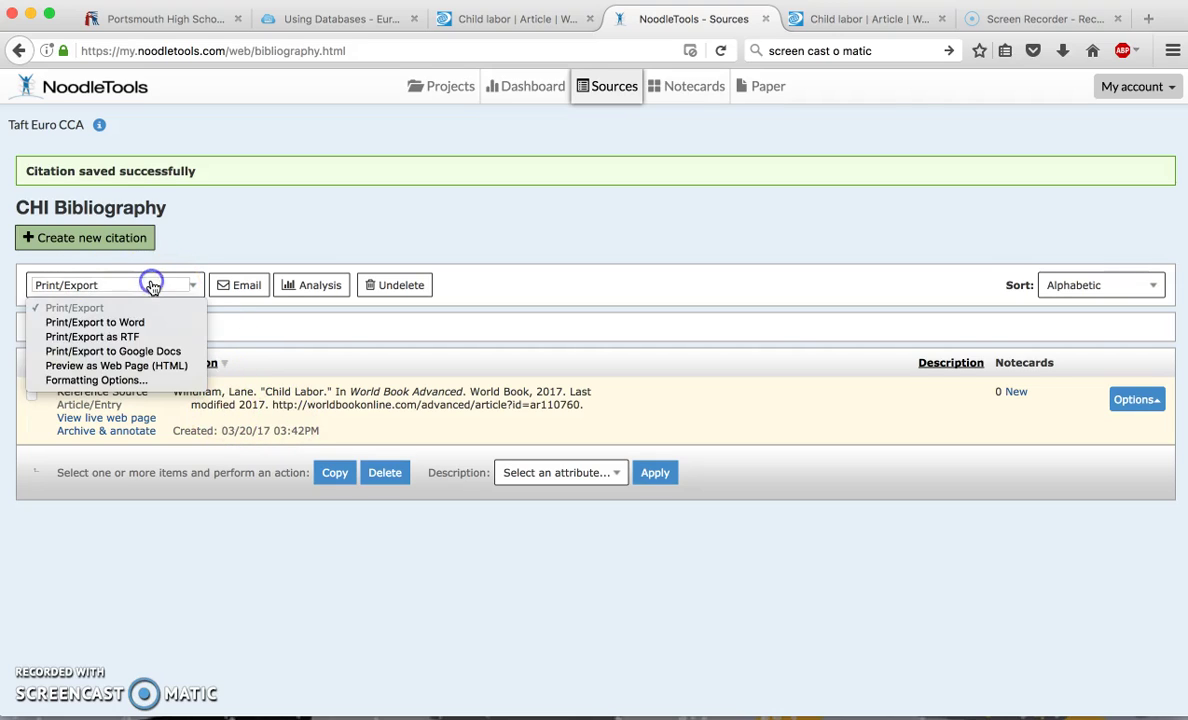
{"action": "left_click", "coordinate": [132, 352]}
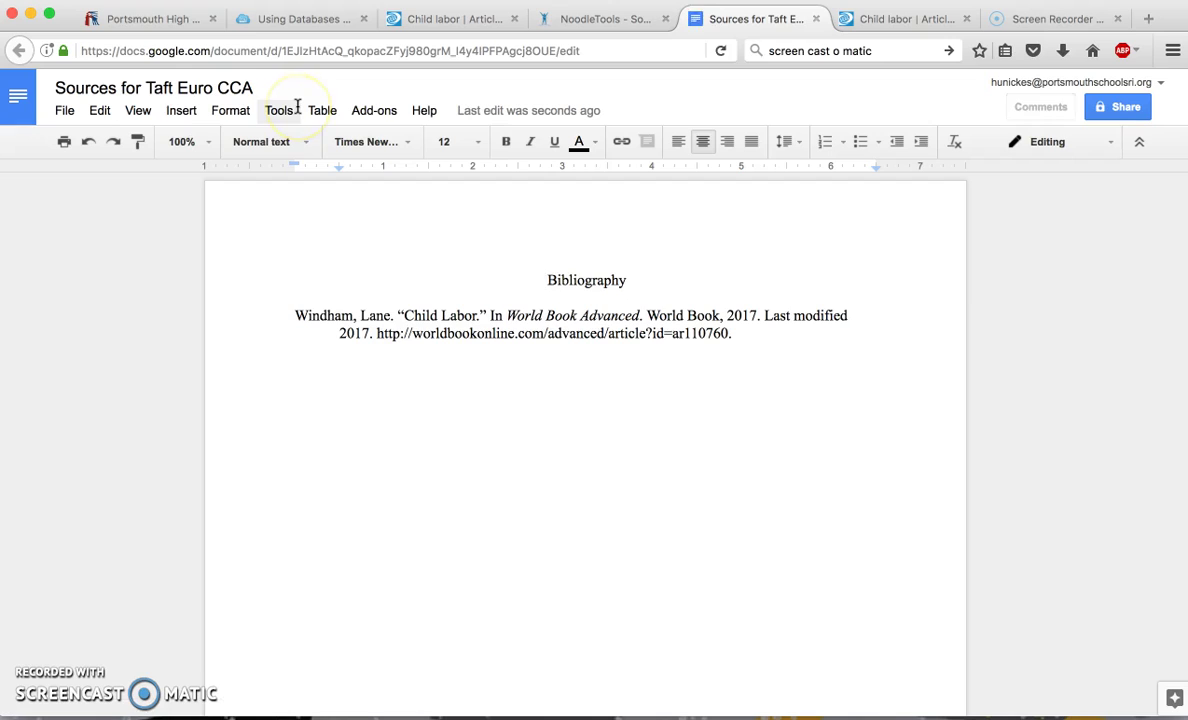
{"action": "left_click", "coordinate": [637, 287]}
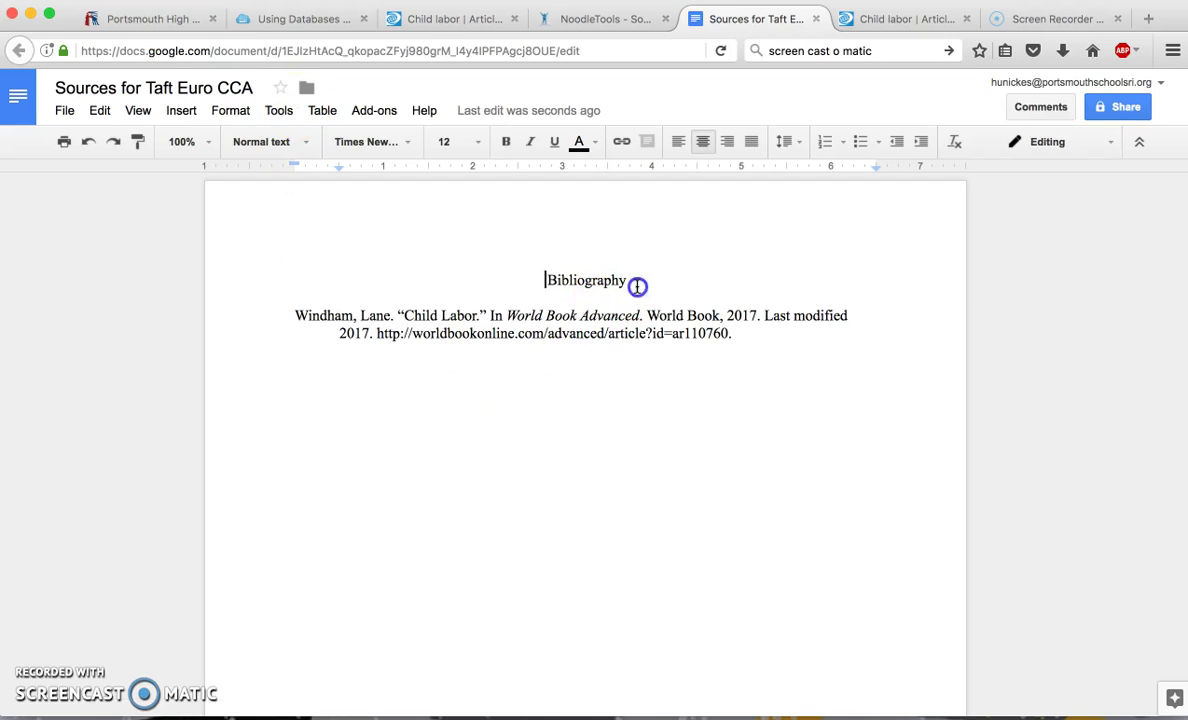
{"action": "left_click", "coordinate": [743, 342]}
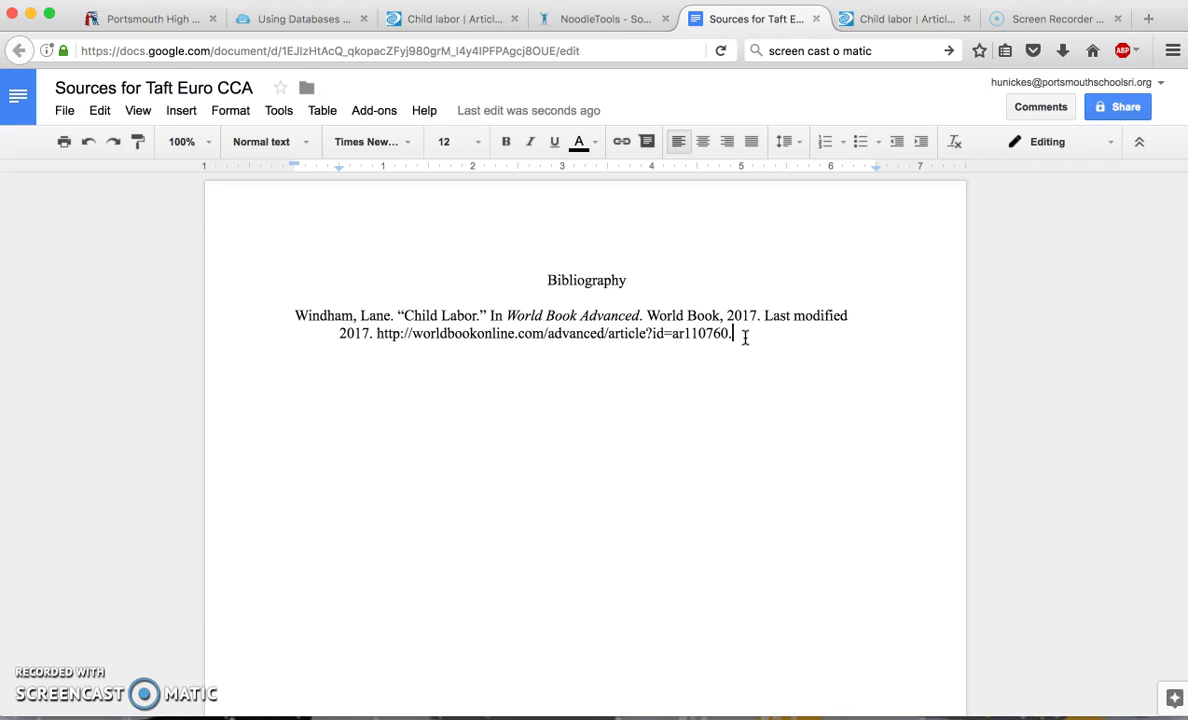
{"action": "left_click", "coordinate": [847, 312]}
{"action": "left_click", "coordinate": [862, 214]}
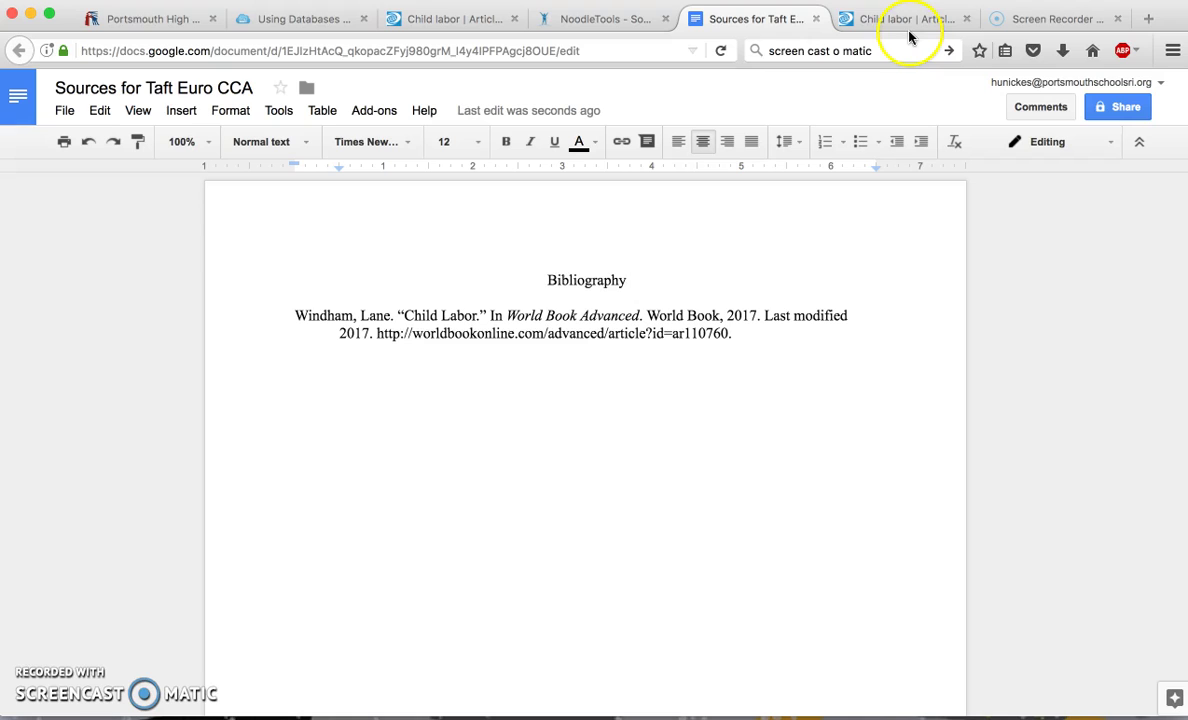
- Revisit the Using Databases guide and the World Book Child labor article, and return to the NoodleTools bibliography
{"action": "left_click", "coordinate": [317, 23]}
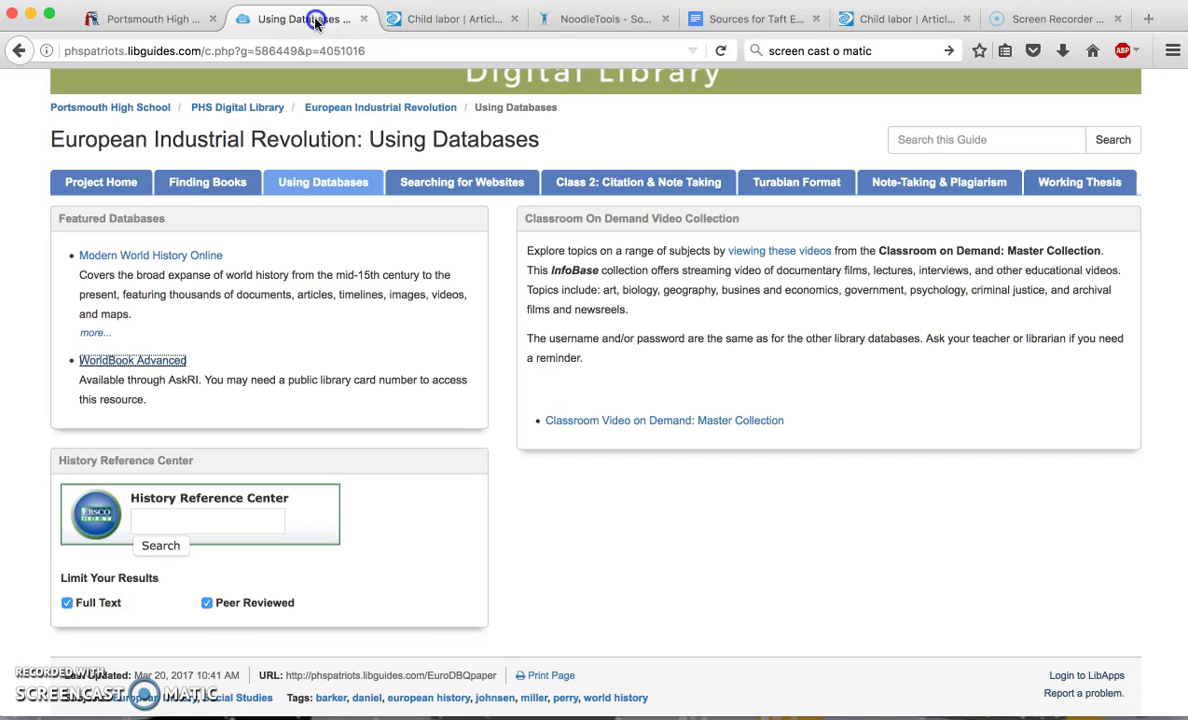
{"action": "left_click", "coordinate": [477, 24]}
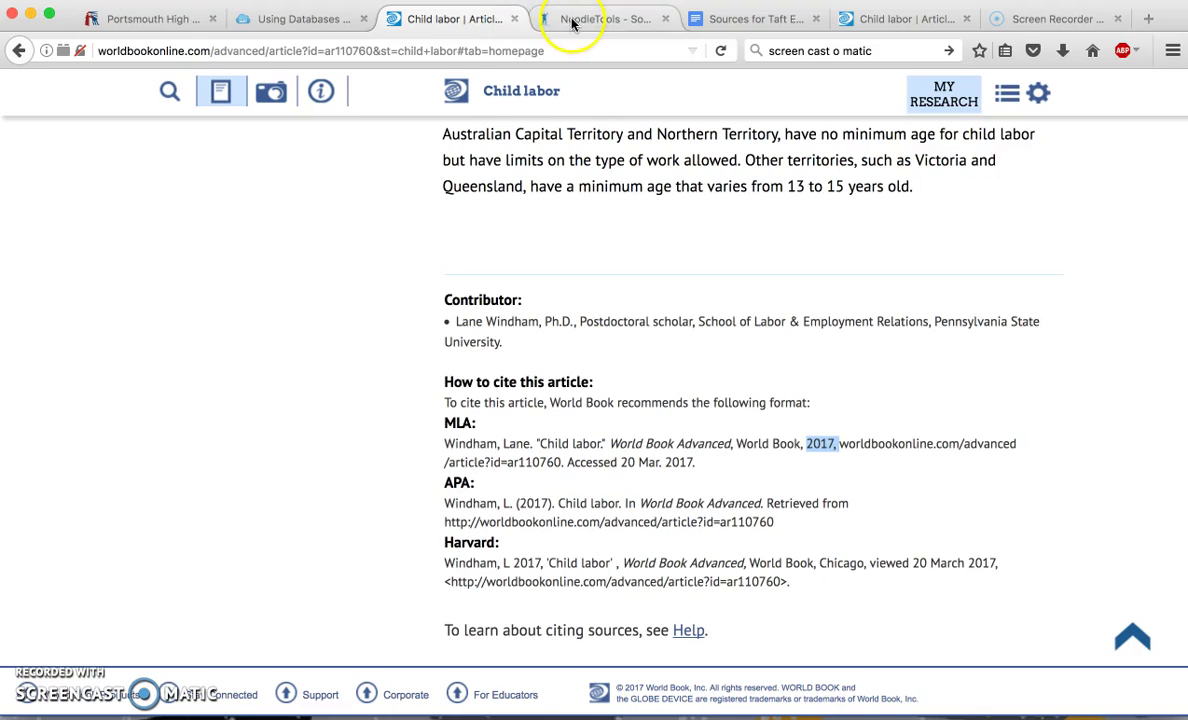
{"action": "left_click", "coordinate": [570, 22]}
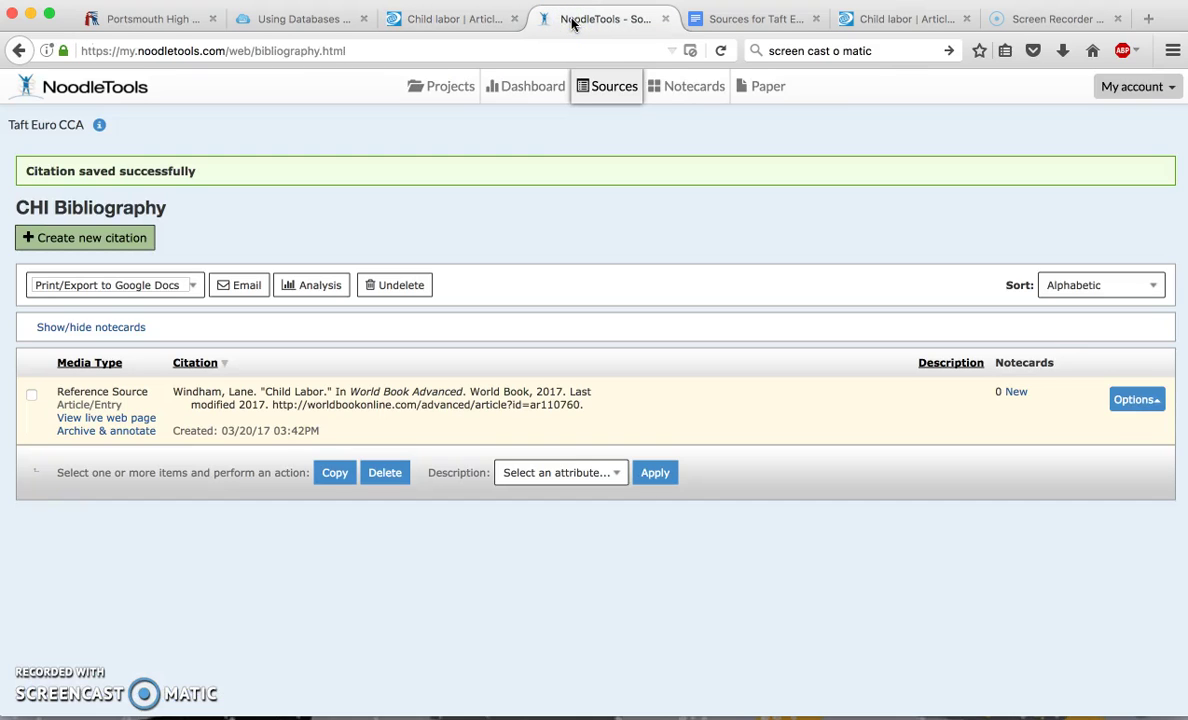